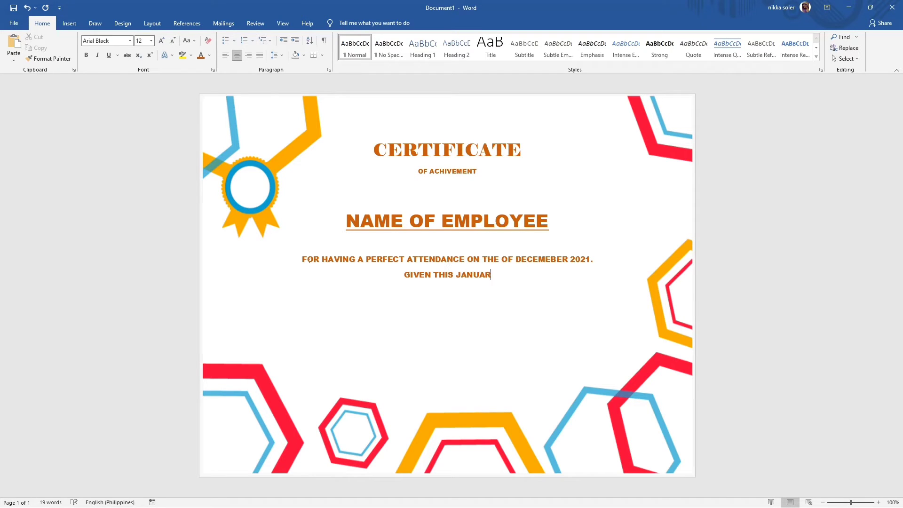
- Finish the line with '022 AT ACLC COLLEGE OF BUKIDNON VALENCIA CITY BUKIDNON.' and select both award lines
{"action": "type", "text": "0"}
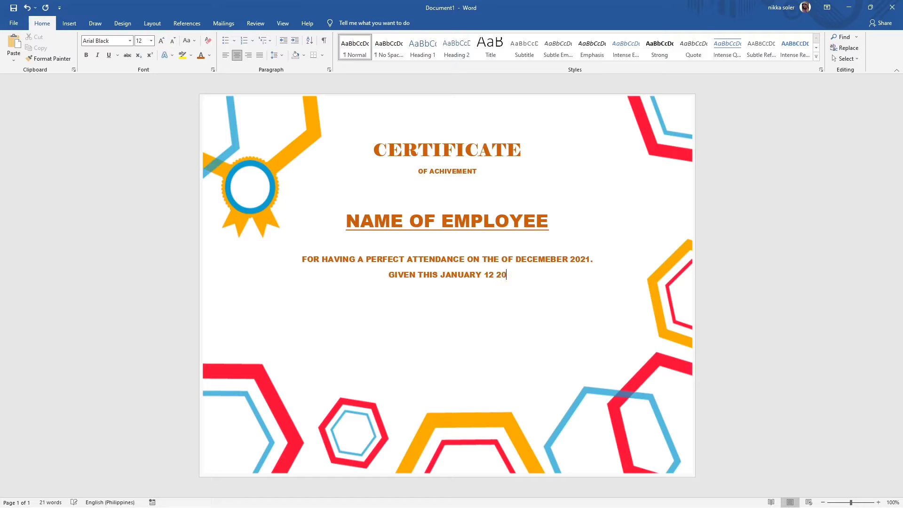
{"action": "type", "text": "22 AT"}
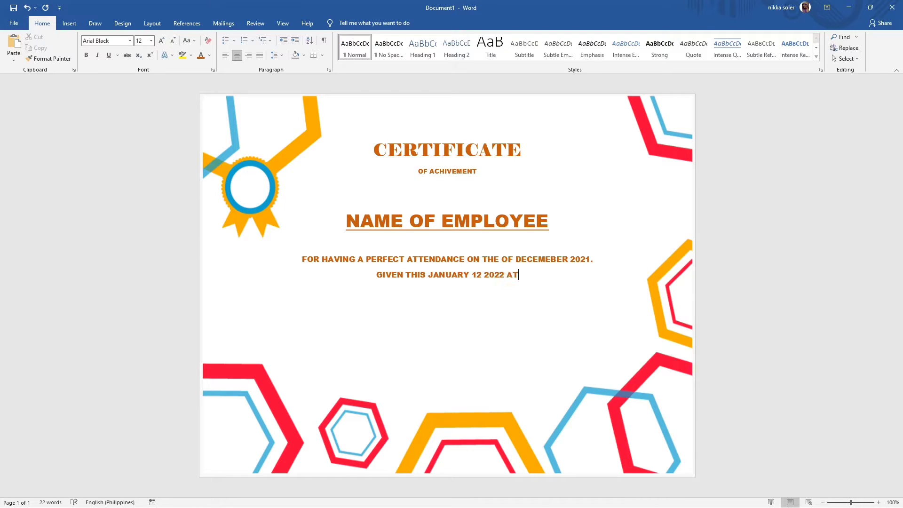
{"action": "type", "text": " ACLC"}
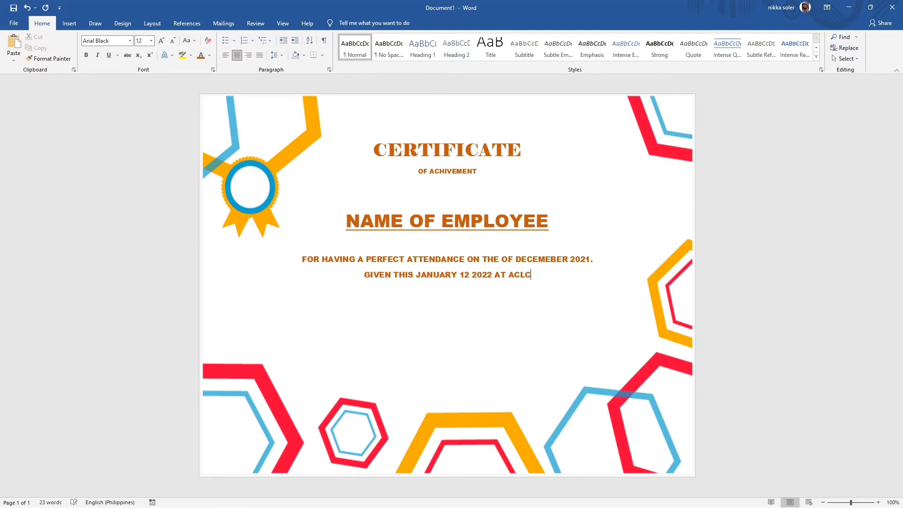
{"action": "type", "text": " COLLEGE OF "}
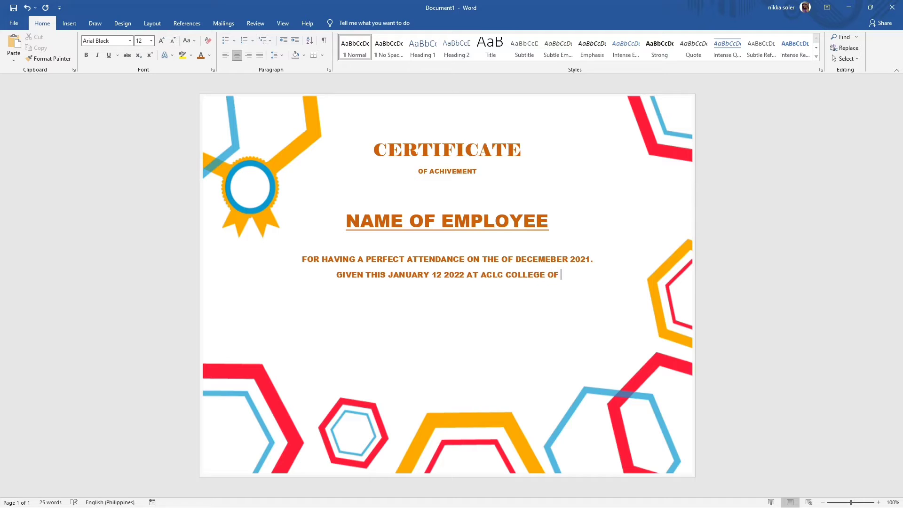
{"action": "type", "text": "BUKIDNON"}
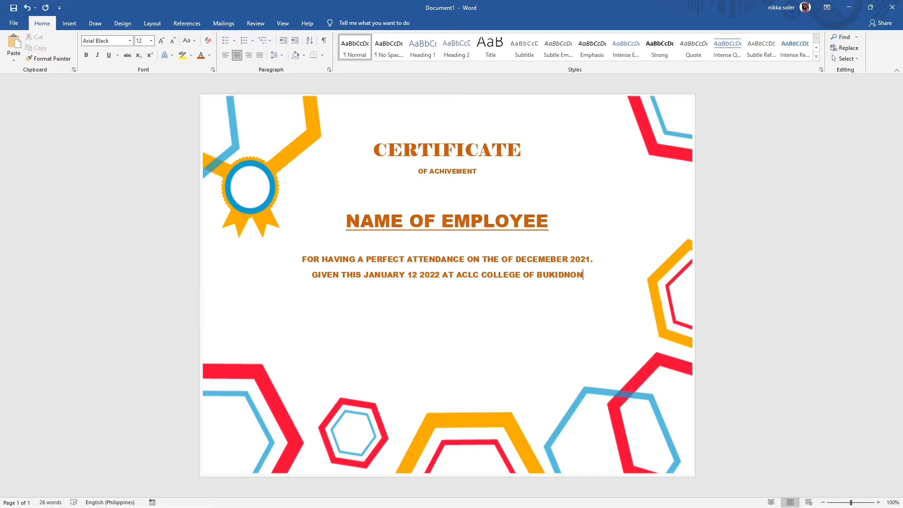
{"action": "type", "text": " VALENCIA "}
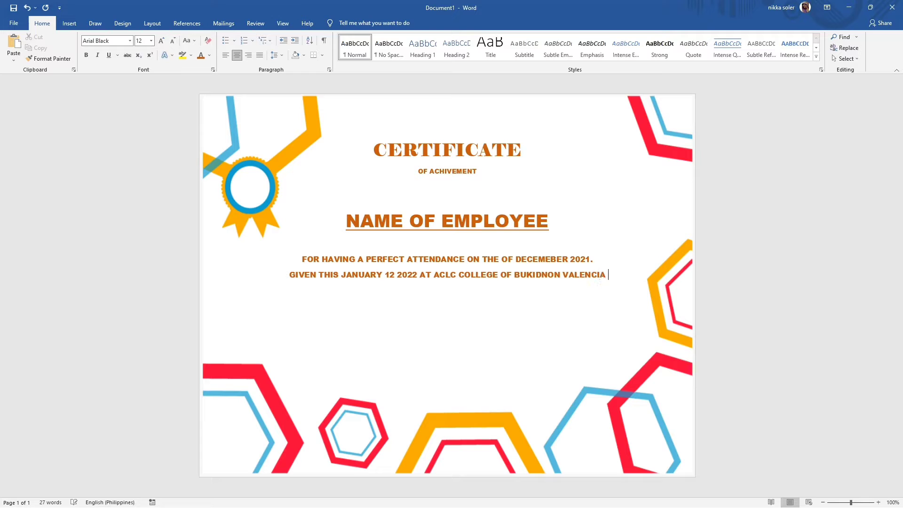
{"action": "type", "text": "CITY B"}
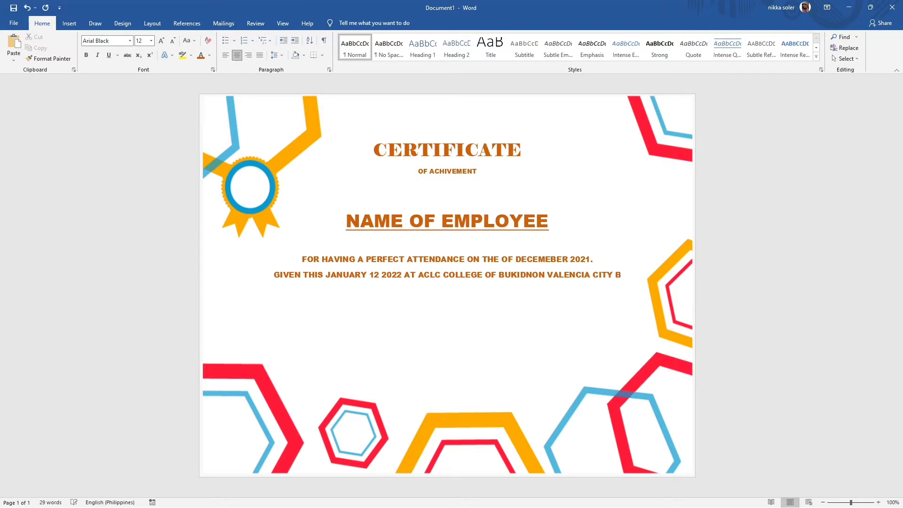
{"action": "type", "text": "UKIDNON."}
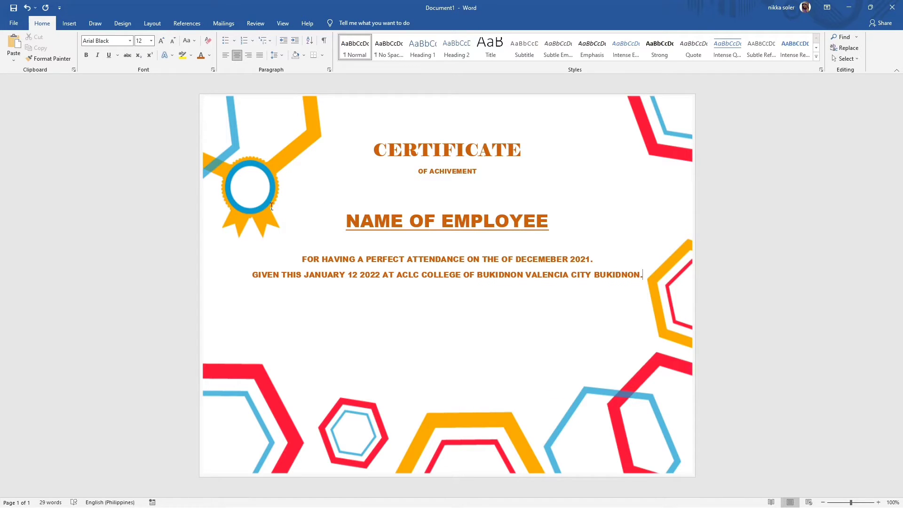
{"action": "left_click_drag", "start_coordinate": [299, 262], "coordinate": [645, 278]}
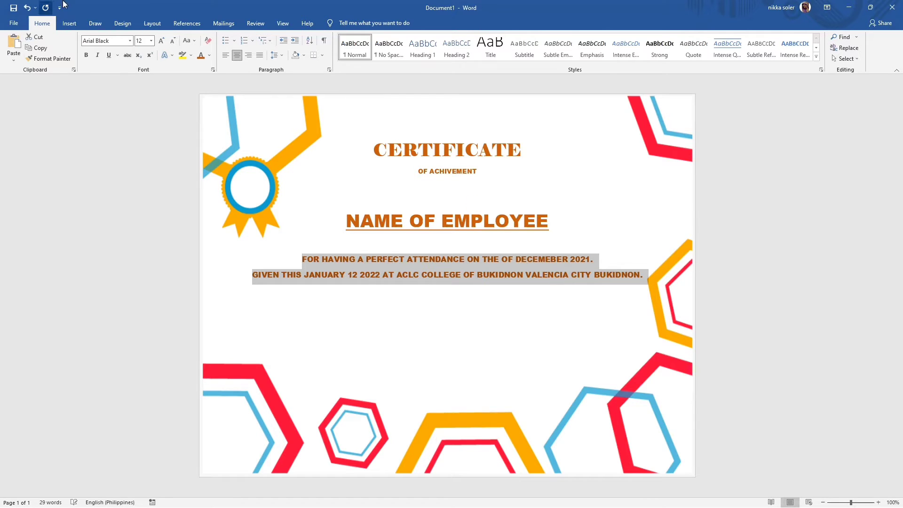
- Format the two award lines as 14 pt Bahnschrift Light Condensed
{"action": "left_click", "coordinate": [151, 41]}
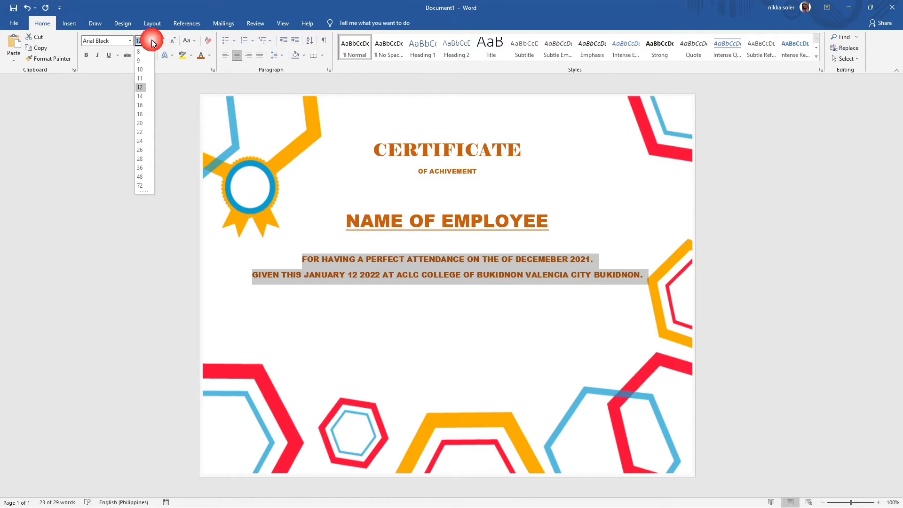
{"action": "left_click", "coordinate": [140, 96]}
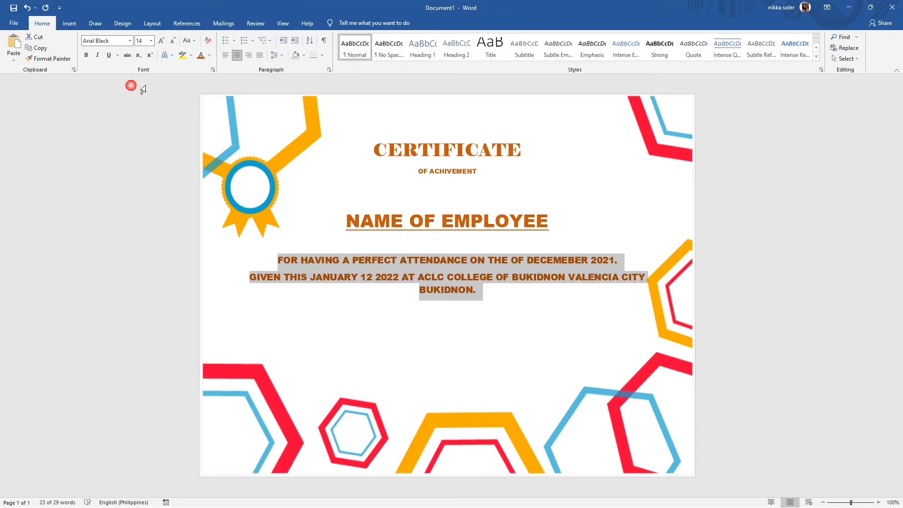
{"action": "left_click", "coordinate": [130, 41]}
{"action": "scroll", "coordinate": [125, 225], "scroll_direction": "down", "scroll_amount": 2}
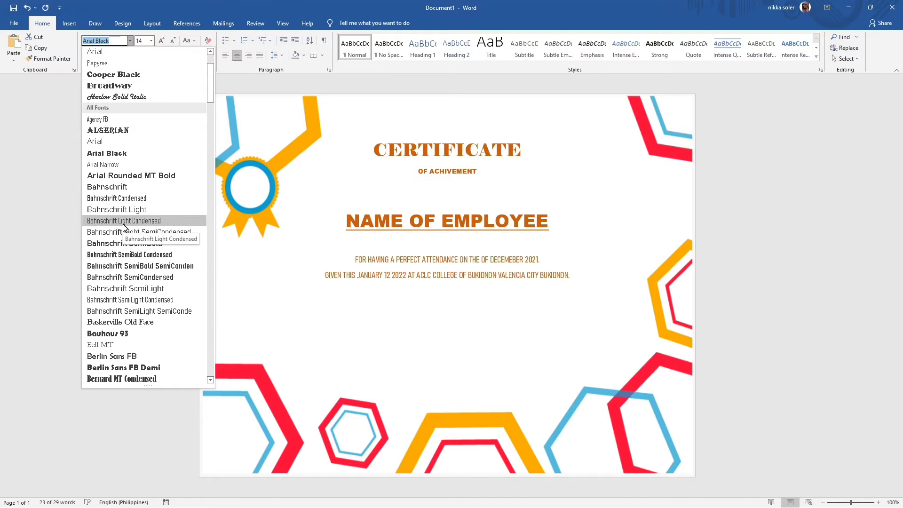
{"action": "left_click", "coordinate": [124, 221]}
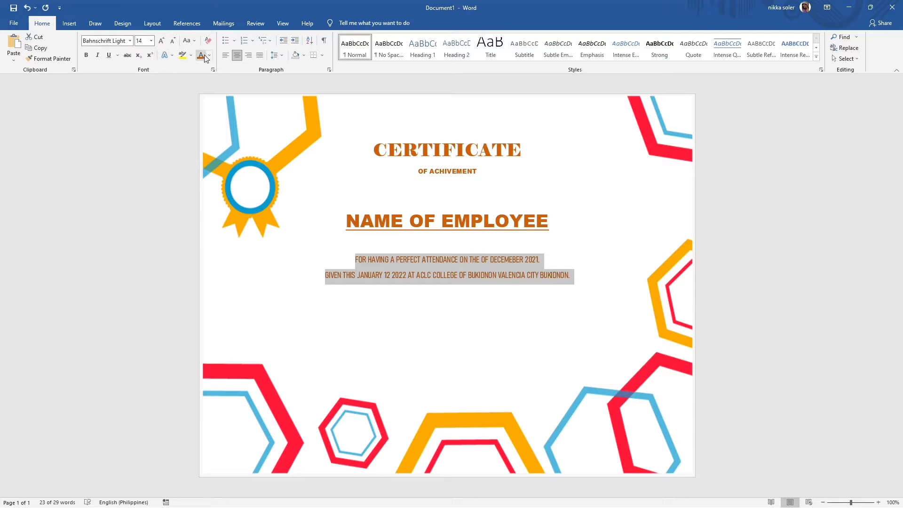
{"action": "left_click", "coordinate": [330, 320]}
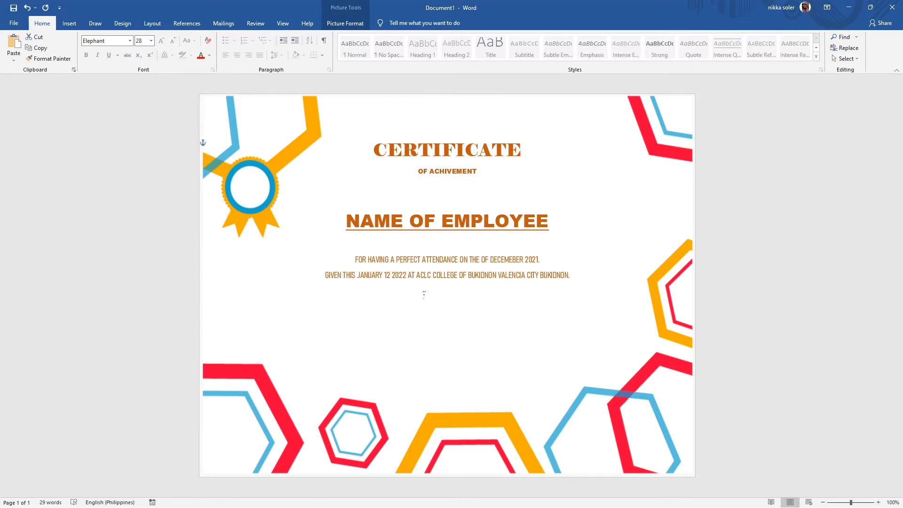
{"action": "left_click", "coordinate": [576, 276]}
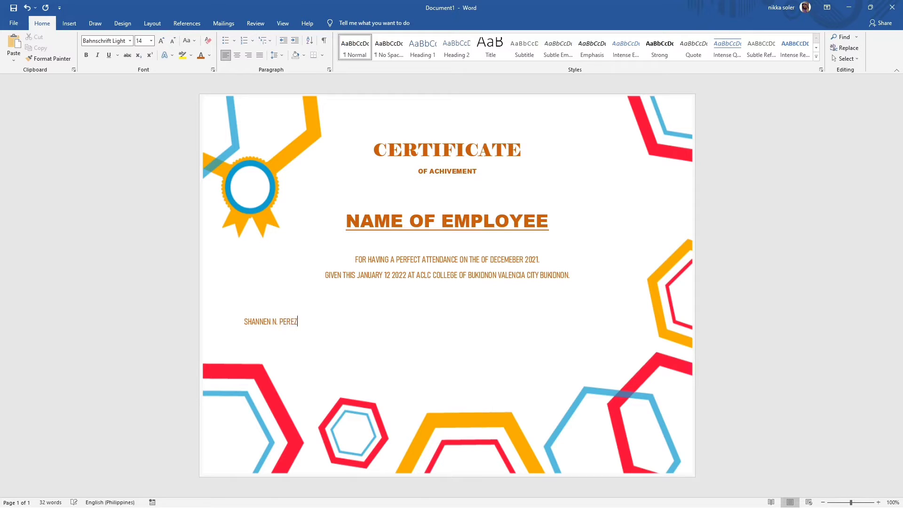
- Underline the signatory's name and fix the typo in the IT CHAIRPERSON title
{"action": "triple_click", "coordinate": [259, 325]}
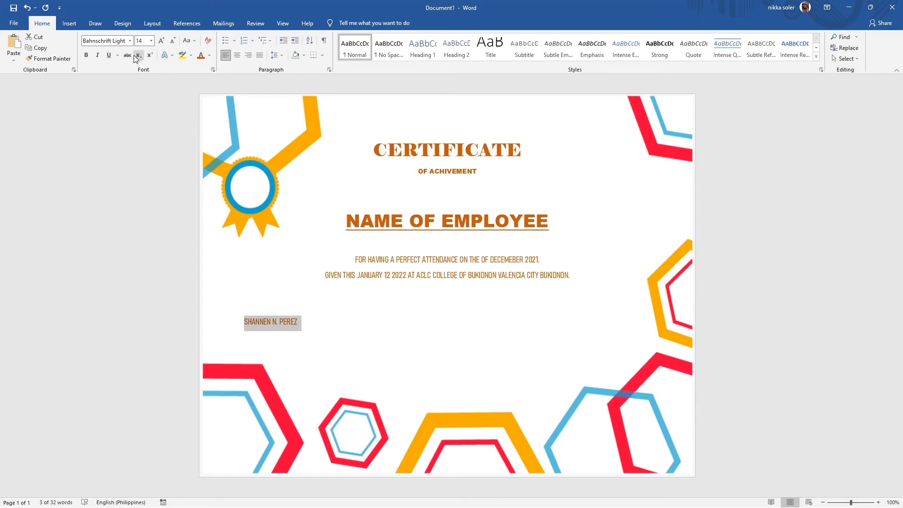
{"action": "left_click", "coordinate": [108, 56]}
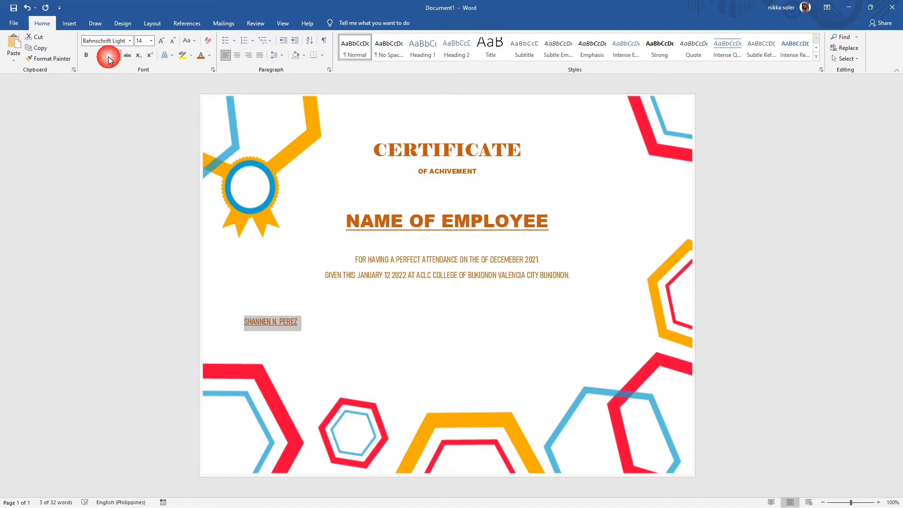
{"action": "left_click", "coordinate": [322, 329]}
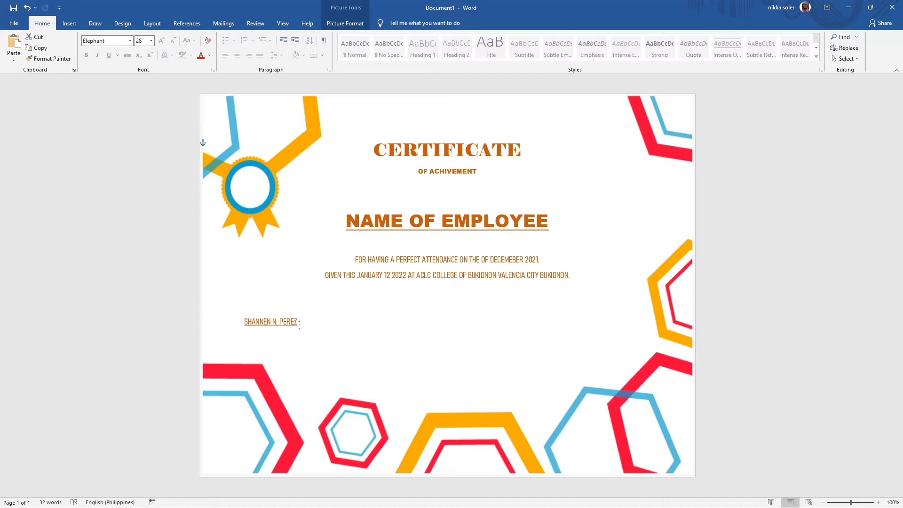
{"action": "left_click", "coordinate": [299, 323]}
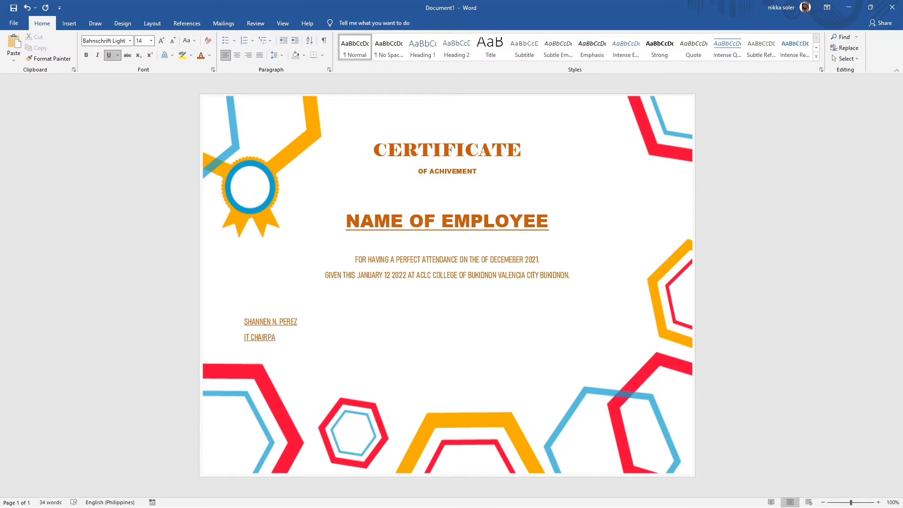
{"action": "key", "text": "BackSpace"}
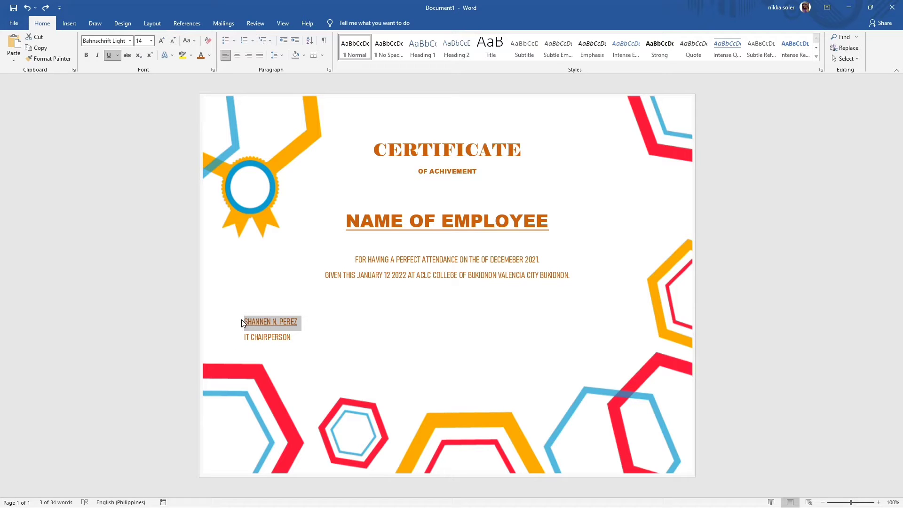
- Enlarge the signatory's name to 20 pt, then select the name and title lines
{"action": "left_click", "coordinate": [243, 322]}
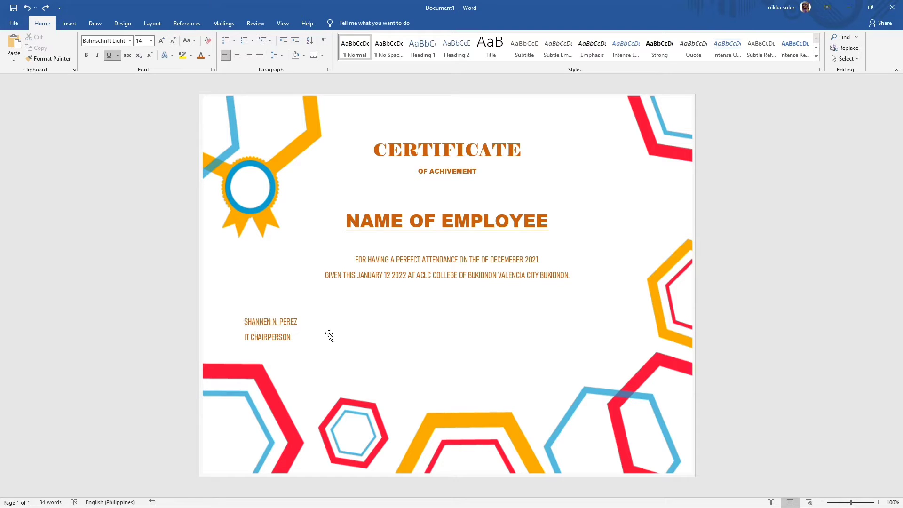
{"action": "triple_click", "coordinate": [251, 323]}
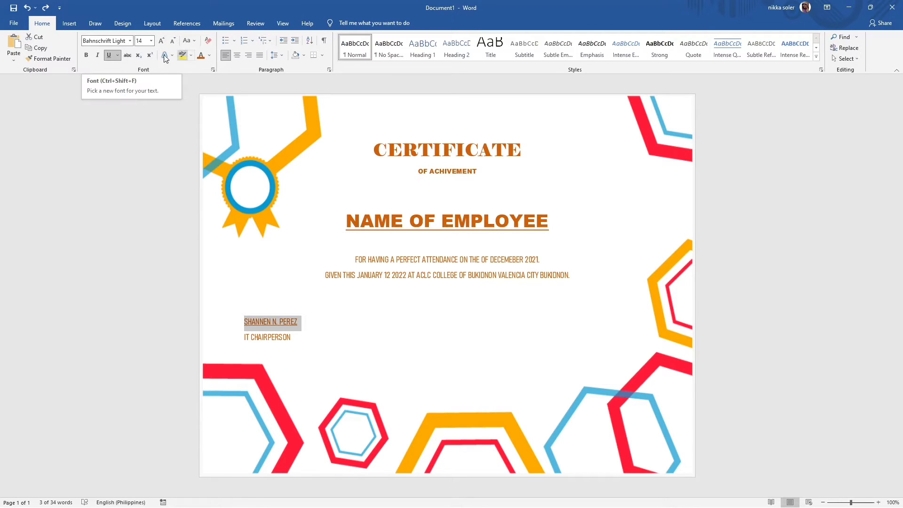
{"action": "left_click", "coordinate": [151, 41]}
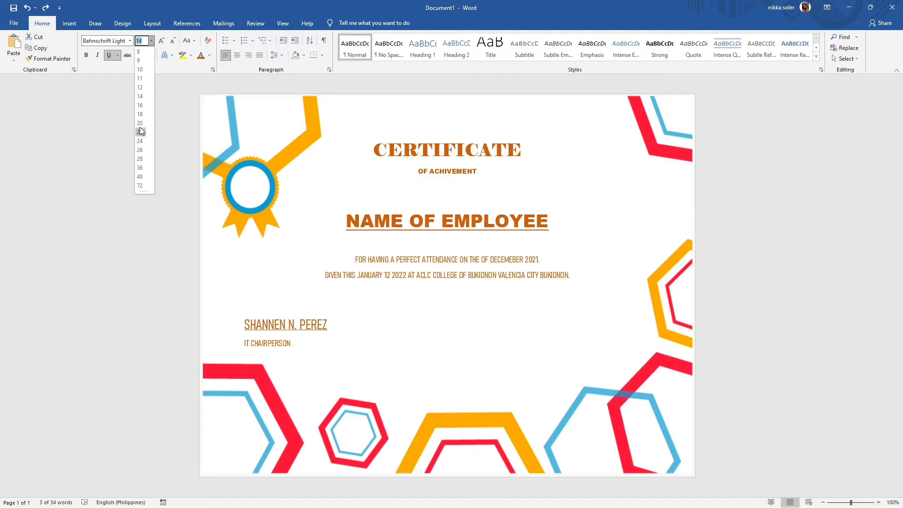
{"action": "left_click", "coordinate": [139, 123]}
{"action": "left_click", "coordinate": [298, 353]}
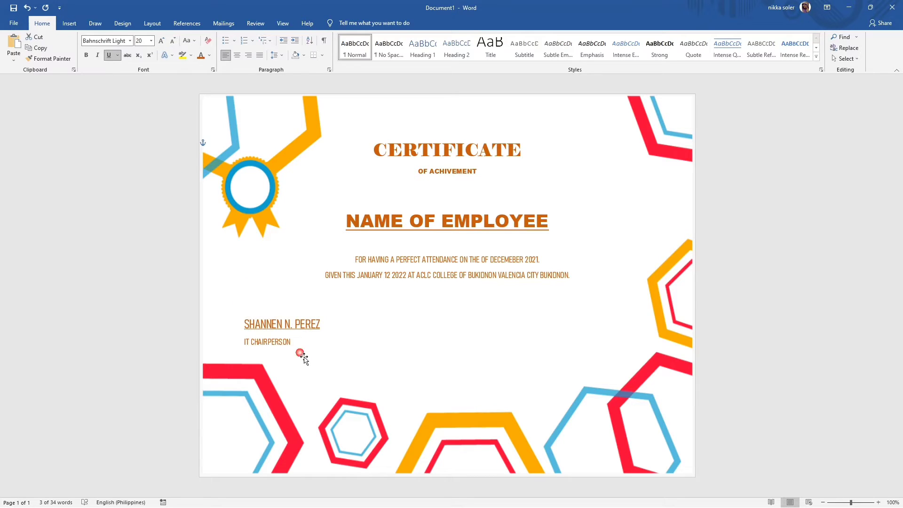
{"action": "left_click", "coordinate": [245, 342]}
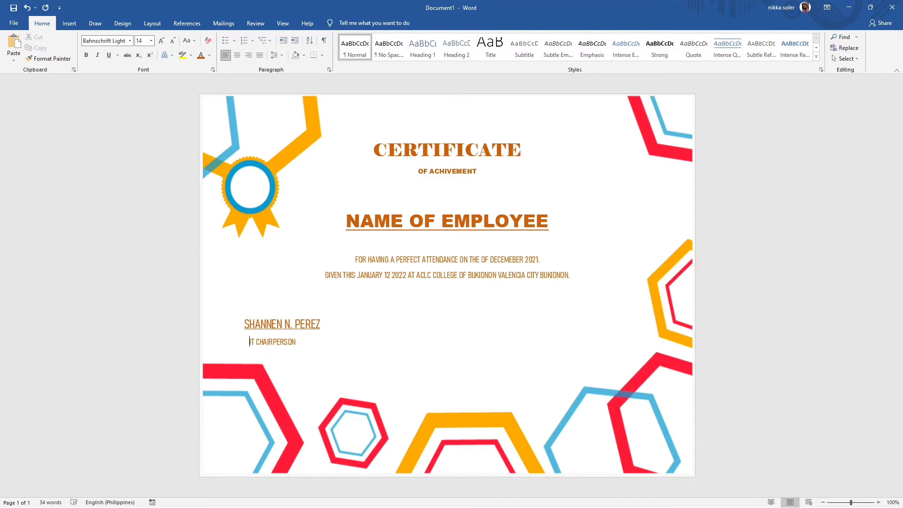
{"action": "left_click_drag", "start_coordinate": [244, 325], "coordinate": [324, 349]}
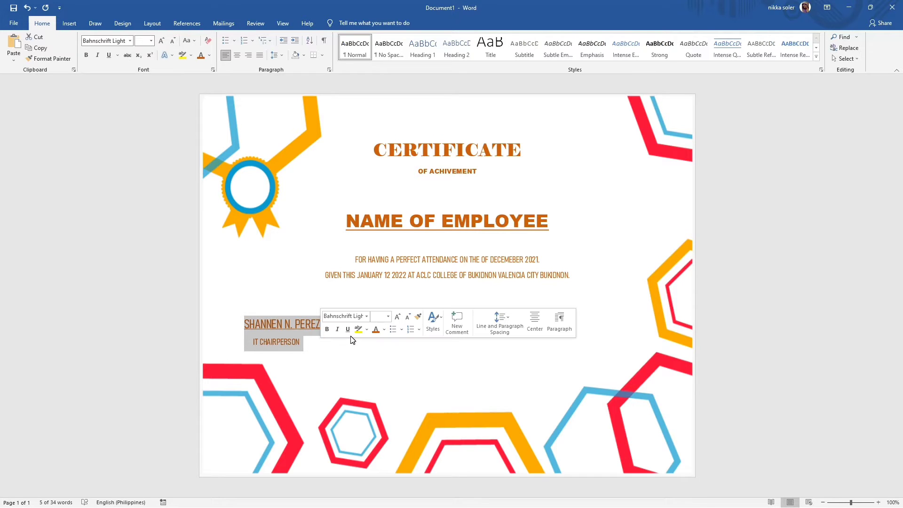
- Color the signatory name and IT CHAIRPERSON title dark orange
{"action": "left_click", "coordinate": [414, 372]}
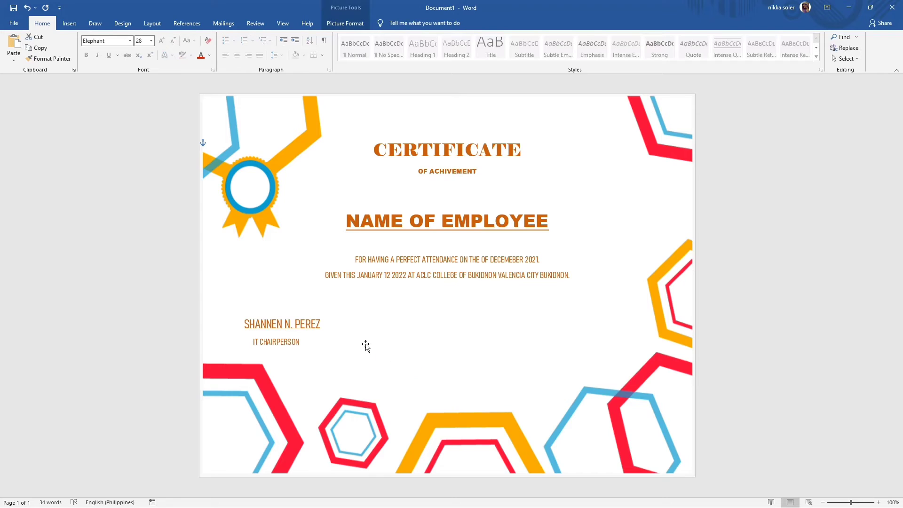
{"action": "left_click_drag", "start_coordinate": [264, 328], "coordinate": [273, 339]}
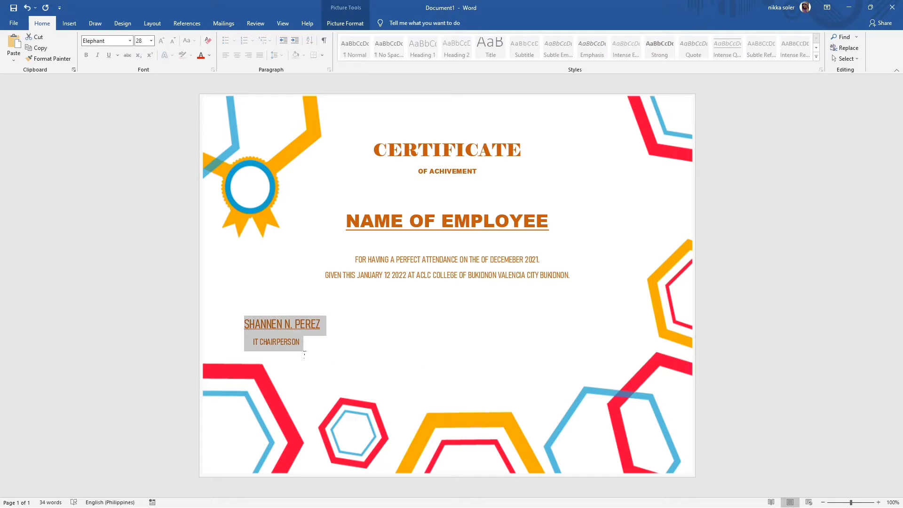
{"action": "left_click", "coordinate": [209, 57]}
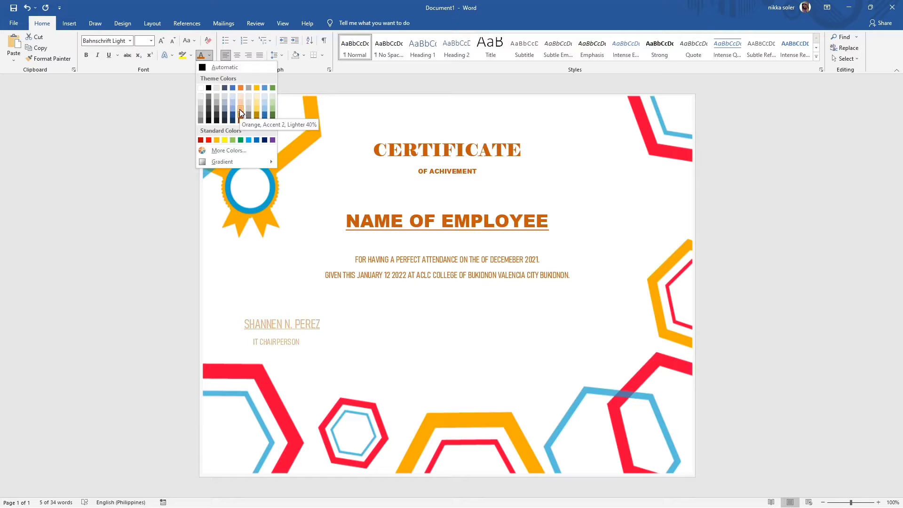
{"action": "left_click", "coordinate": [240, 122]}
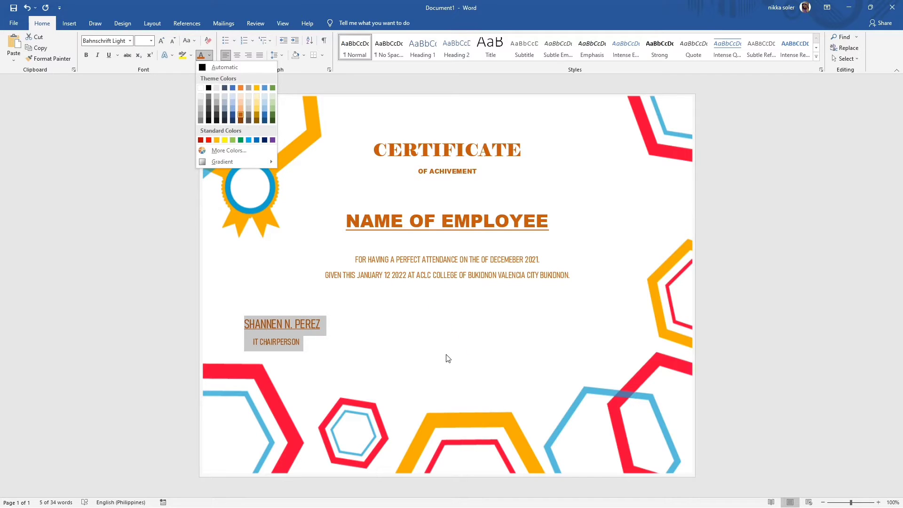
{"action": "left_click", "coordinate": [426, 347]}
- Right-align the signature lines and add a blank line after BUKIDNON
{"action": "left_click_drag", "start_coordinate": [245, 323], "coordinate": [293, 345]}
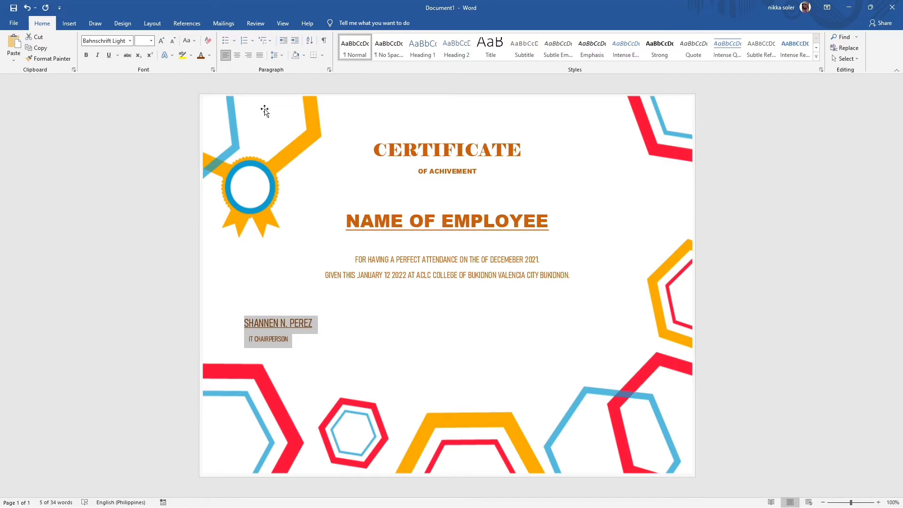
{"action": "left_click", "coordinate": [248, 57]}
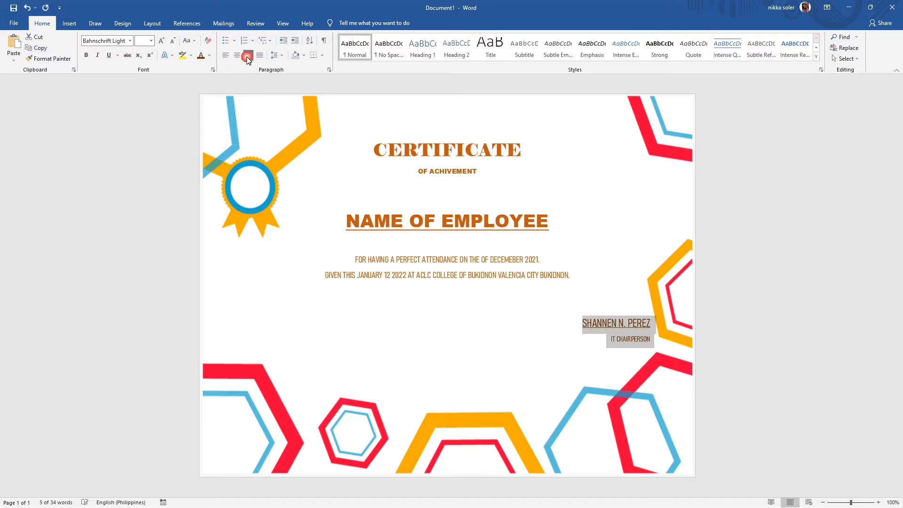
{"action": "left_click", "coordinate": [606, 303]}
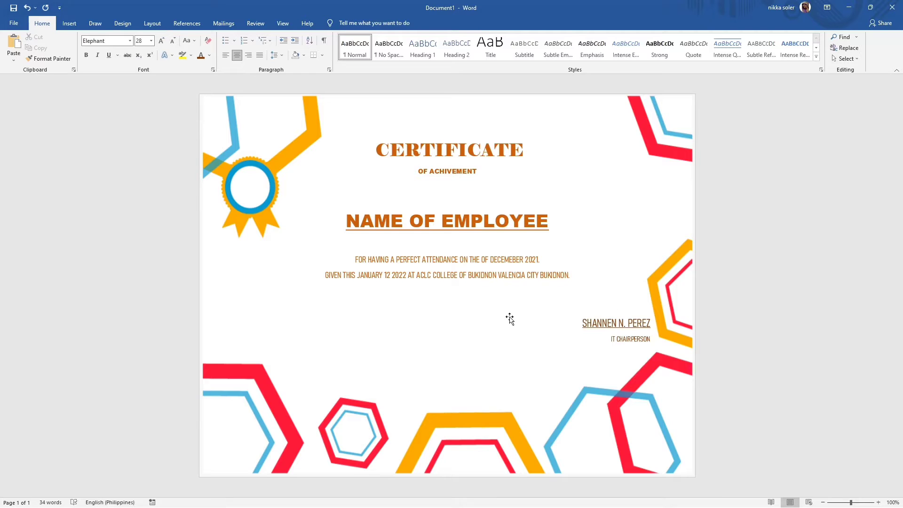
{"action": "left_click", "coordinate": [578, 277]}
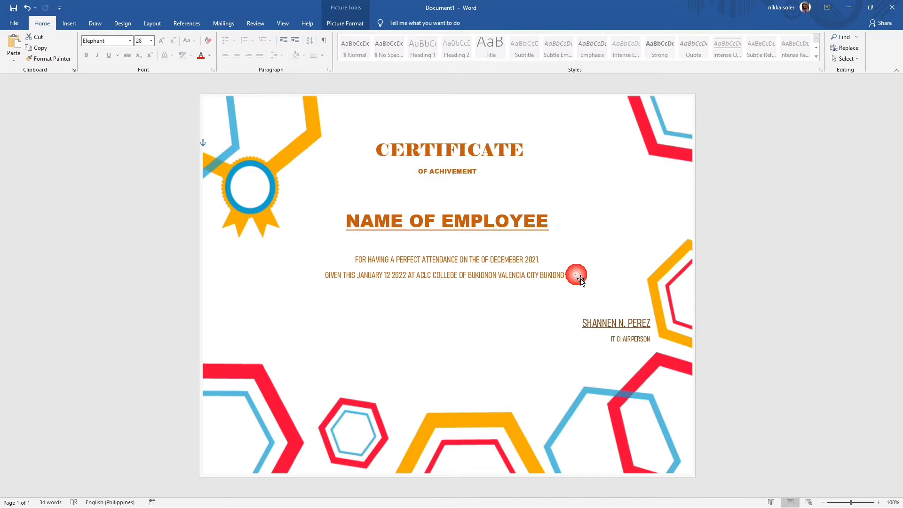
{"action": "left_click", "coordinate": [579, 289]}
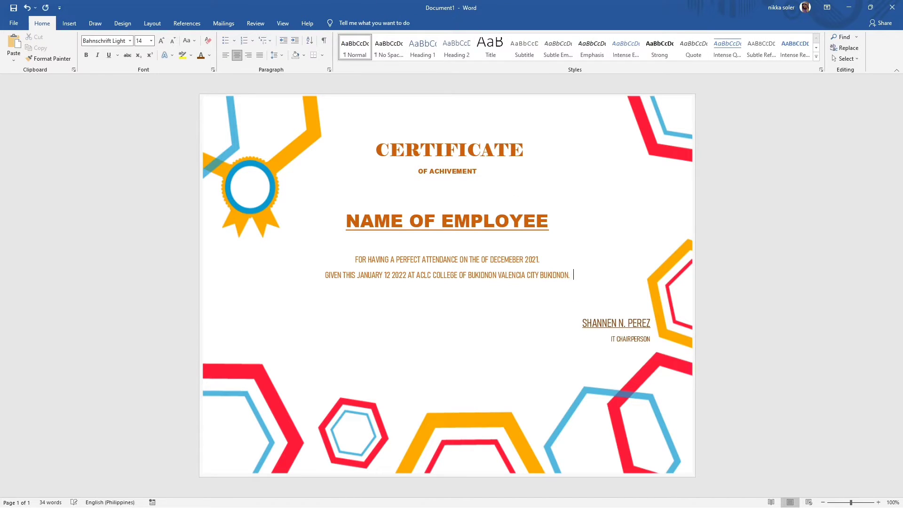
{"action": "key", "text": "Return"}
{"action": "key", "text": "Return"}
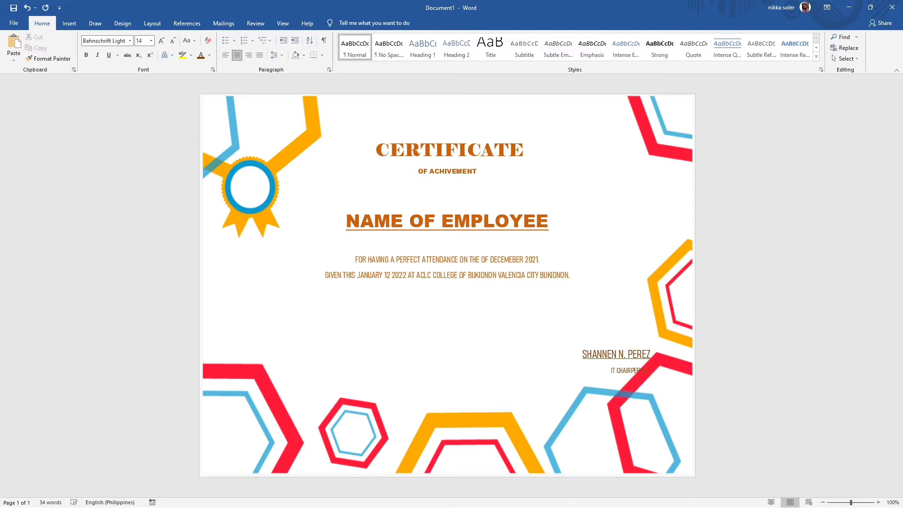
{"action": "key", "text": "BackSpace"}
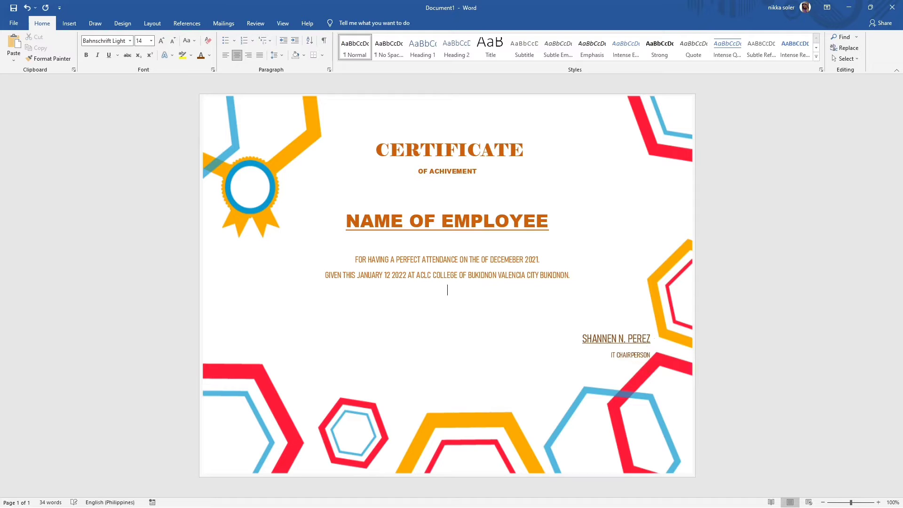
- Save the certificate as CERTIFICATE and switch to the blank Excel workbook Book1
{"action": "left_click", "coordinate": [13, 8]}
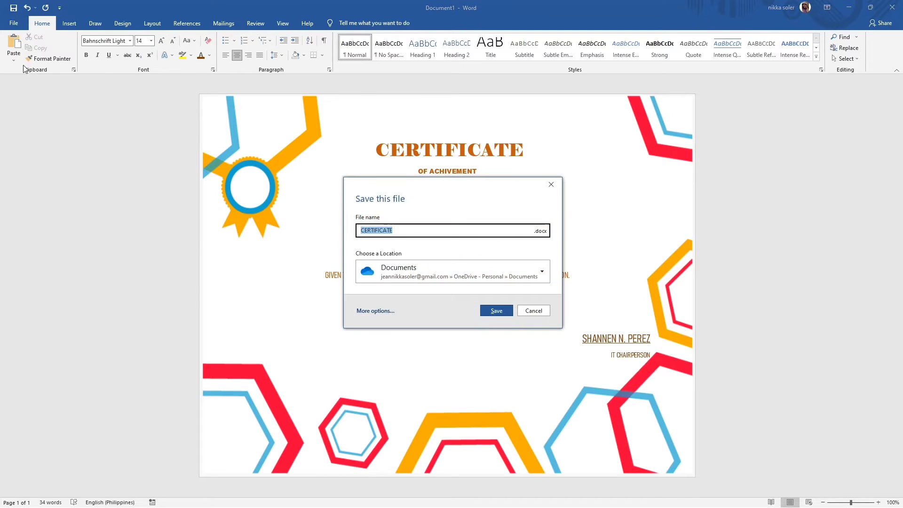
{"action": "left_click", "coordinate": [504, 316]}
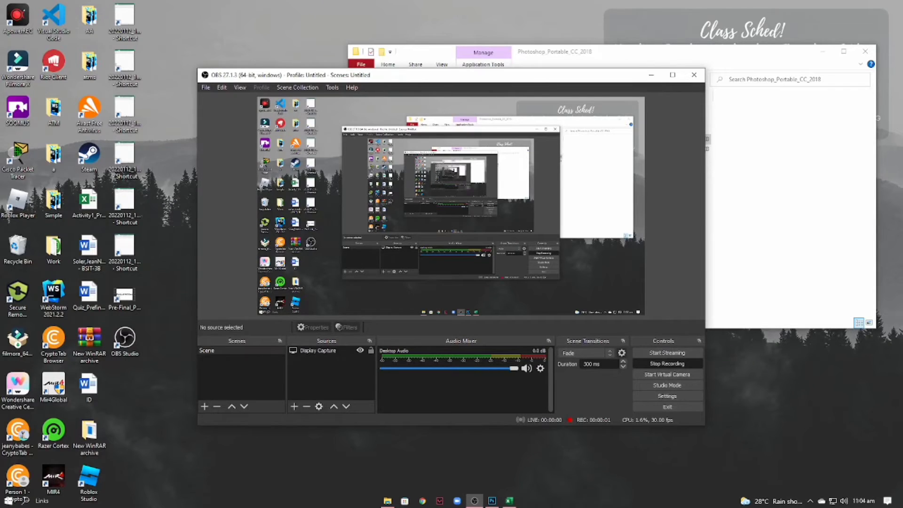
{"action": "left_click", "coordinate": [507, 500]}
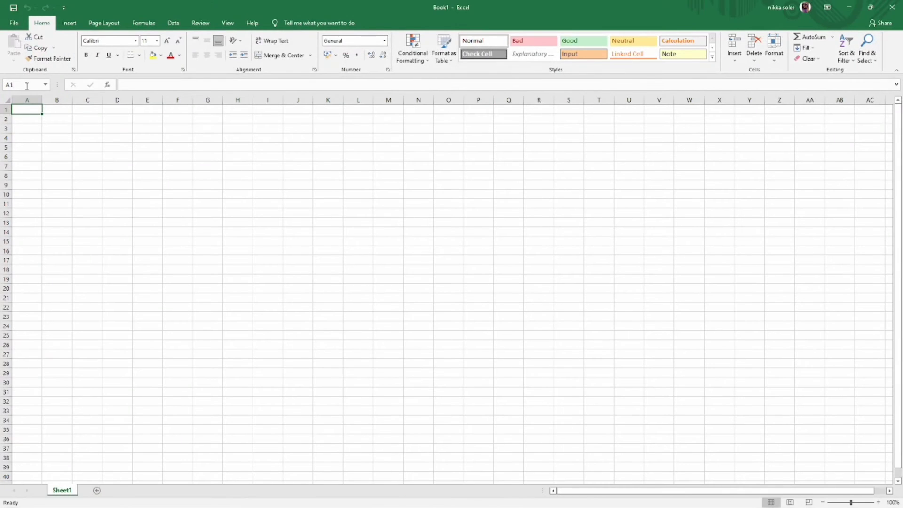
- Add a border to A1:N6 and merge it into one centred cell
{"action": "left_click_drag", "start_coordinate": [42, 113], "coordinate": [404, 155]}
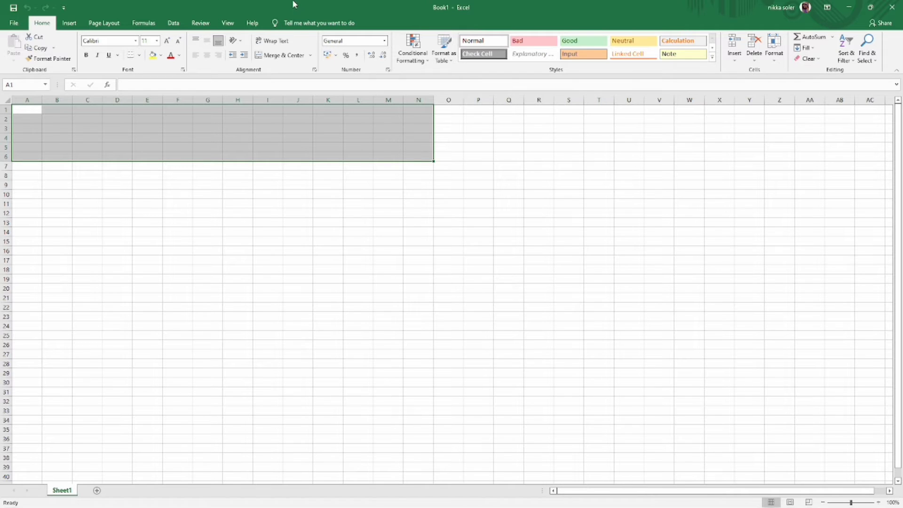
{"action": "left_click", "coordinate": [130, 56]}
{"action": "left_click", "coordinate": [140, 56]}
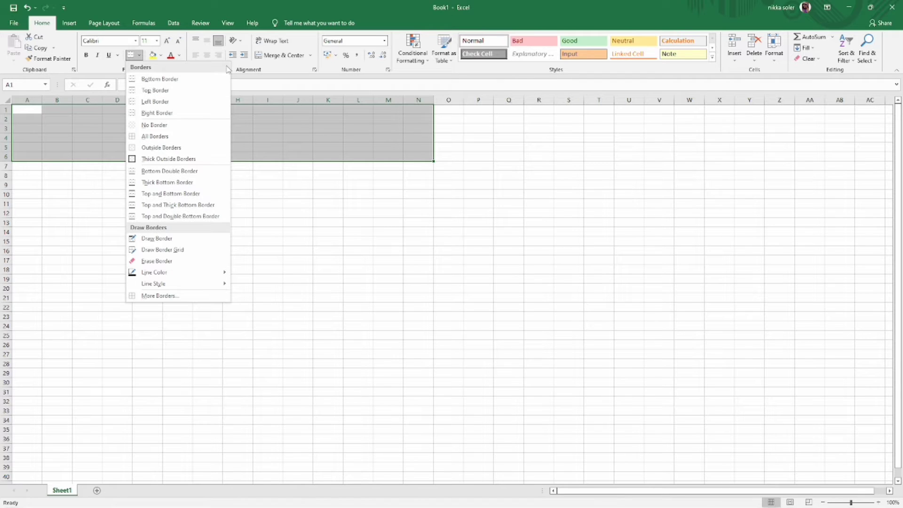
{"action": "left_click", "coordinate": [281, 55]}
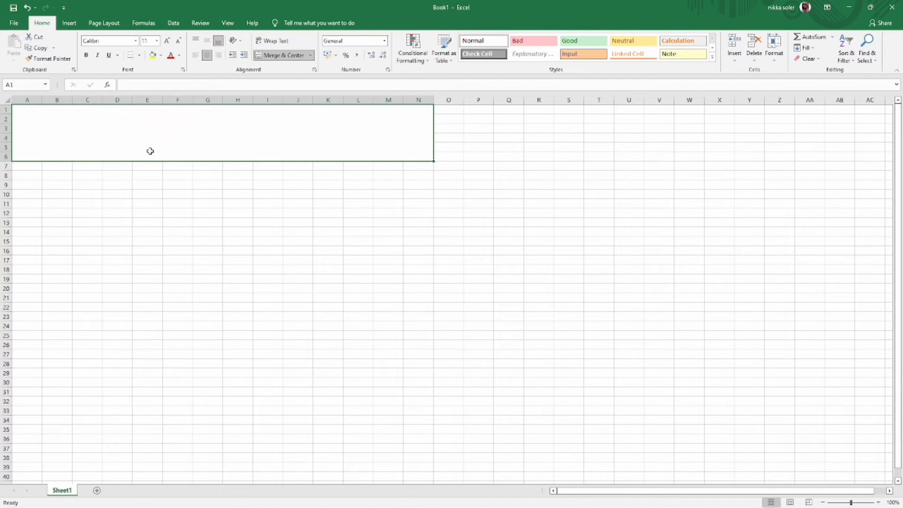
- Enter 'ACLC COLLEGE OF BUKIDNON' in Arial Black at size 28
{"action": "left_click", "coordinate": [136, 41]}
{"action": "left_click", "coordinate": [130, 132]}
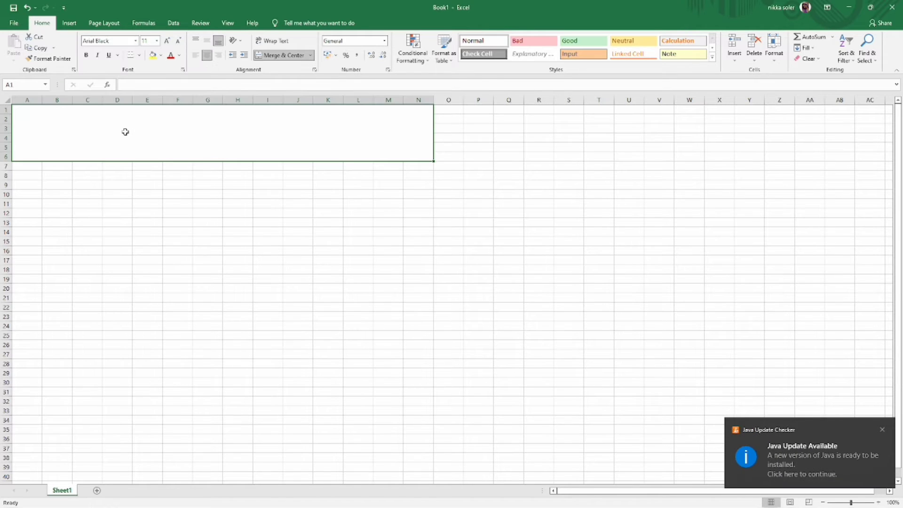
{"action": "type", "text": "dh"}
{"action": "key", "text": "BackSpace"}
{"action": "key", "text": "BackSpace"}
{"action": "type", "text": "A"}
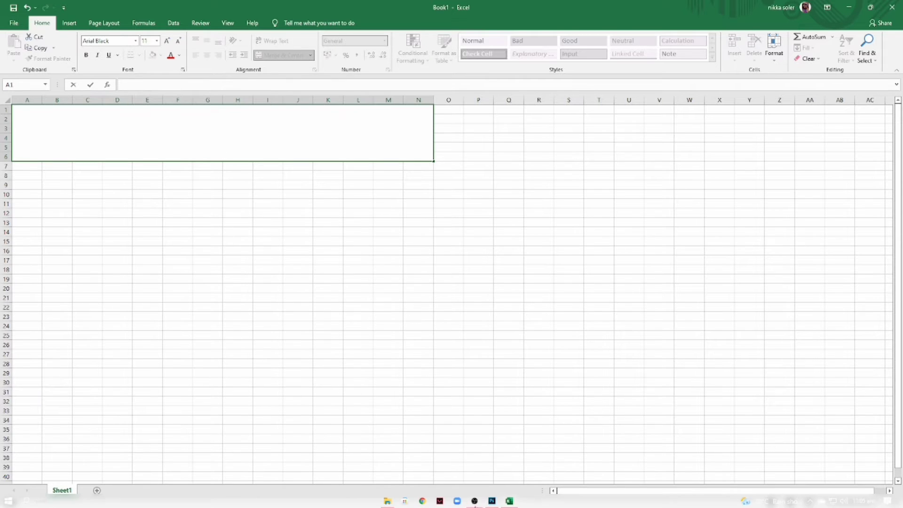
{"action": "type", "text": "ACLC COLLEGE OF "}
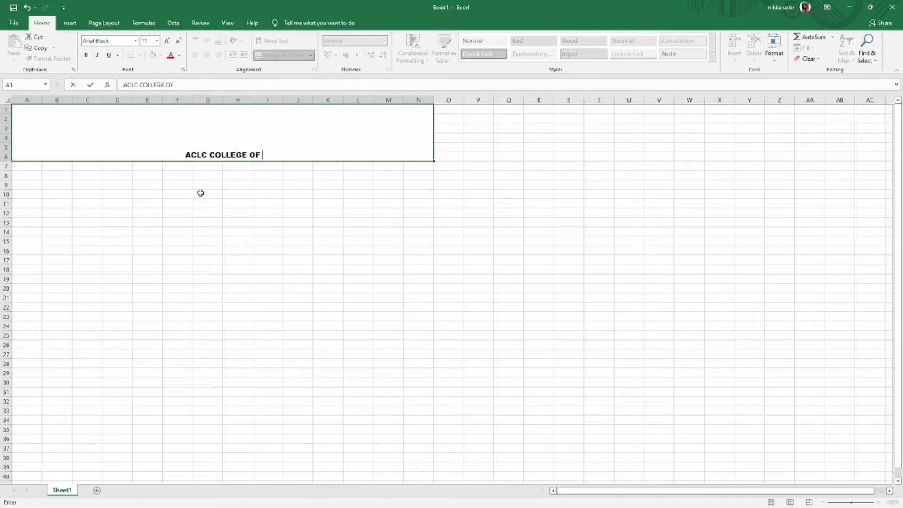
{"action": "type", "text": "BUKIDNON"}
{"action": "key", "text": "shift+Home"}
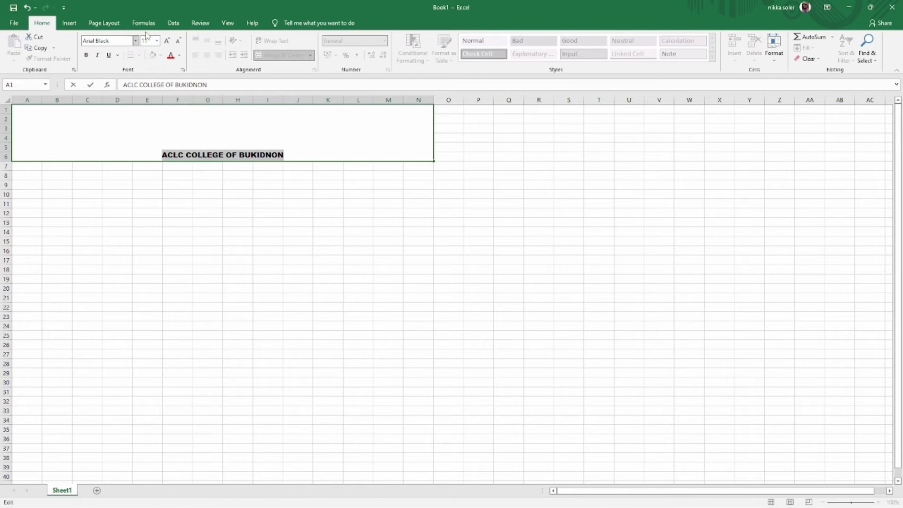
{"action": "left_click", "coordinate": [157, 40]}
{"action": "left_click", "coordinate": [145, 158]}
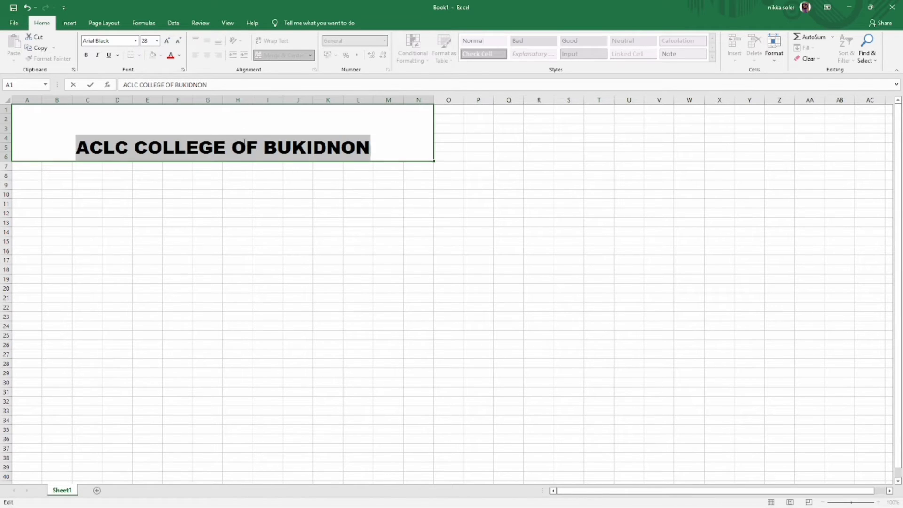
{"action": "left_click_drag", "start_coordinate": [19, 167], "coordinate": [187, 167]}
- Merge A7:F7 and A8:F8 with 'SUBJECT: IT FUNDAMENTALS' and 'SCHEDULE: MWF 1:00-3:00'
{"action": "left_click", "coordinate": [256, 56]}
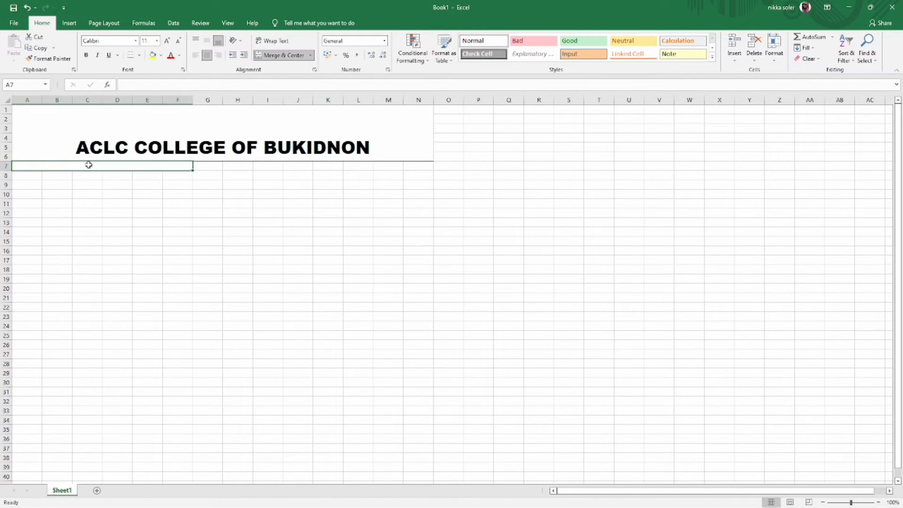
{"action": "type", "text": "SUBJECT: IT"}
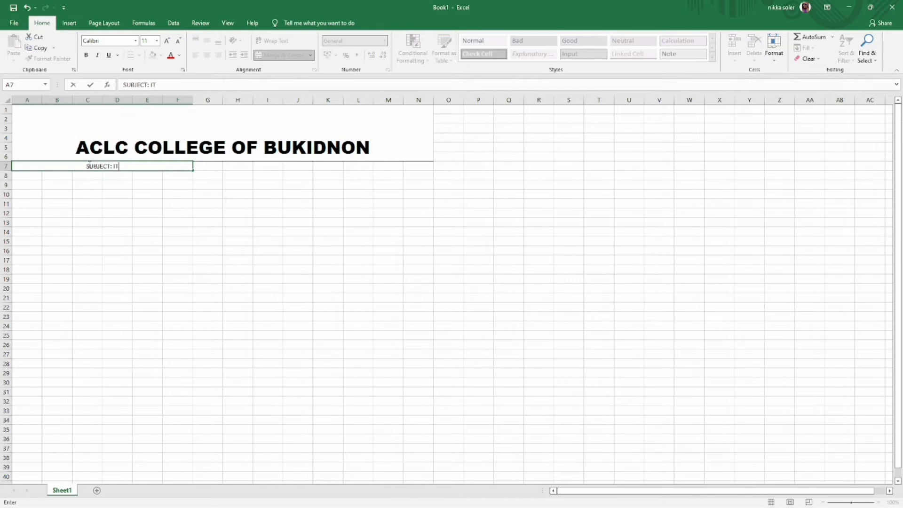
{"action": "type", "text": " FUNDAMENTALS"}
{"action": "key", "text": "Return"}
{"action": "left_click_drag", "start_coordinate": [28, 175], "coordinate": [188, 175]}
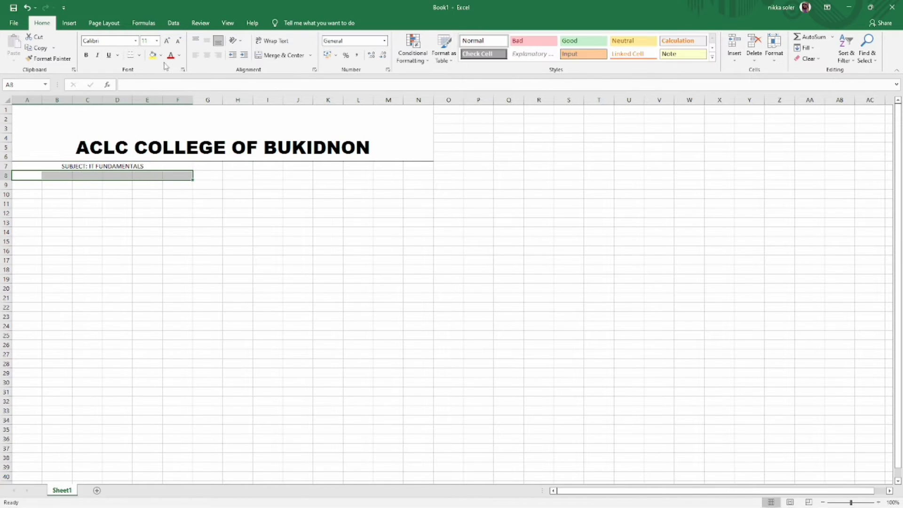
{"action": "left_click", "coordinate": [256, 55]}
{"action": "type", "text": "SCHEDULE:"}
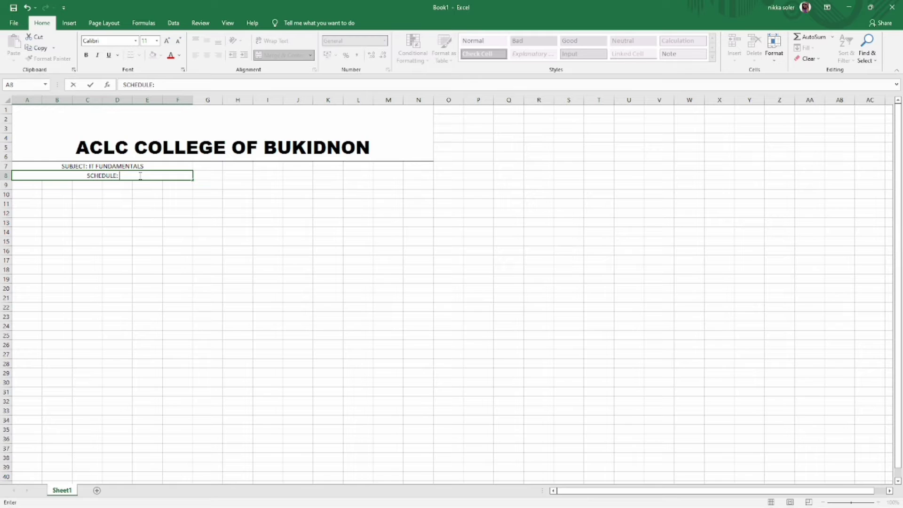
{"action": "type", "text": " MWF 1:00-3:00"}
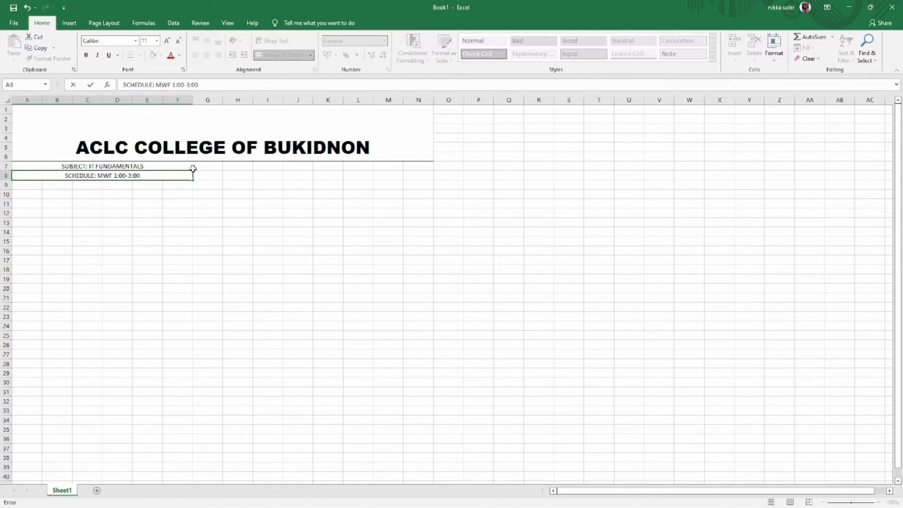
- Merge H7:N7 and enter the INSTRUCTOR line with the instructor's name
{"action": "left_click_drag", "start_coordinate": [233, 166], "coordinate": [408, 173]}
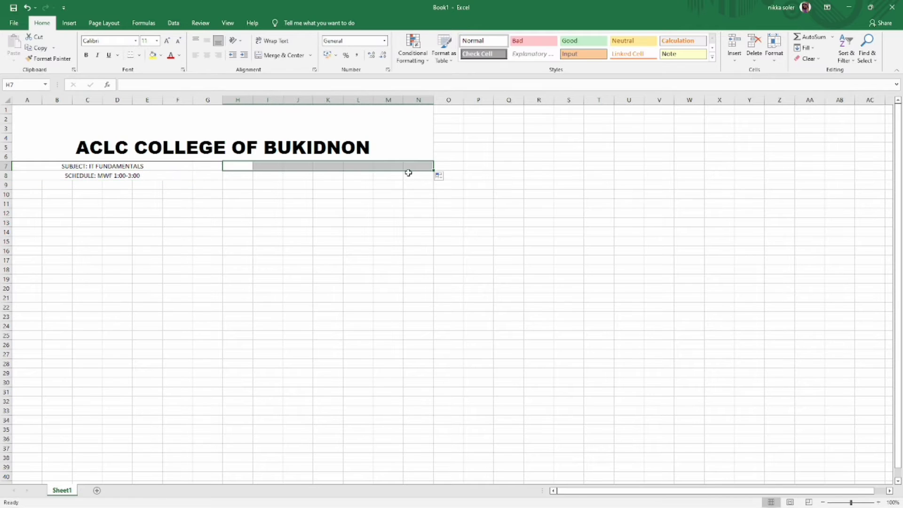
{"action": "left_click", "coordinate": [278, 55]}
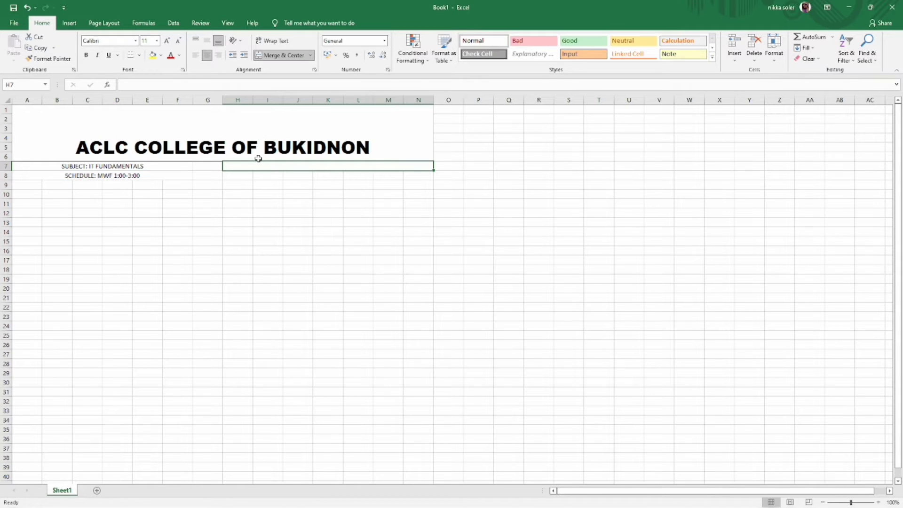
{"action": "type", "text": "INSTRUCTOR:"}
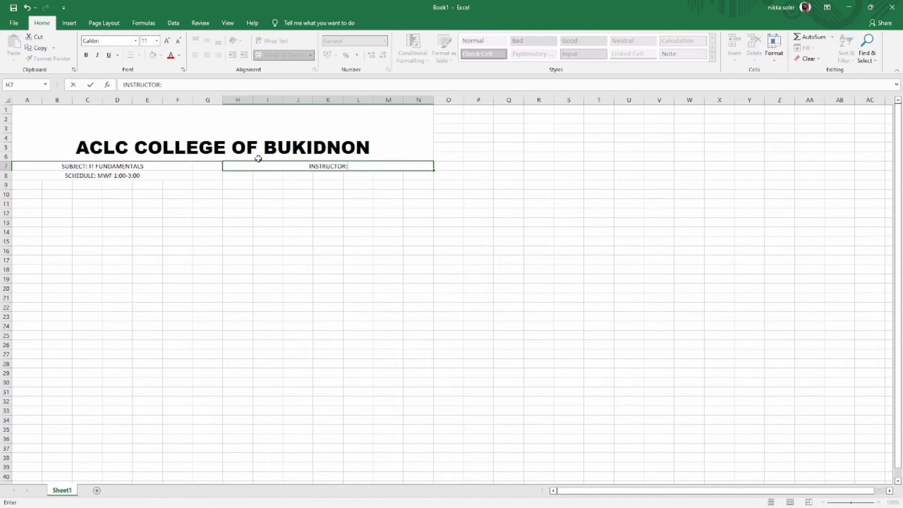
{"action": "left_click", "coordinate": [222, 173]}
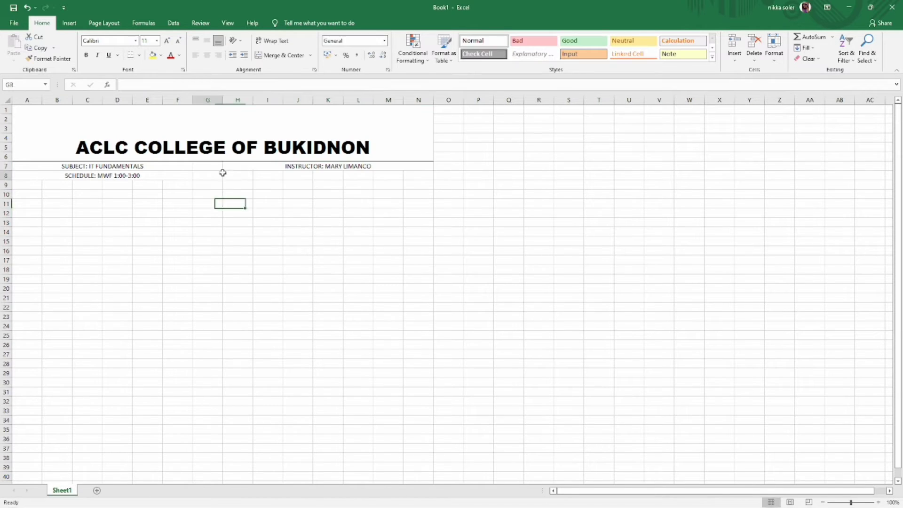
- Merge H8:N8 and the number heading cells A9:A13
{"action": "left_click", "coordinate": [227, 177]}
{"action": "left_click_drag", "start_coordinate": [270, 177], "coordinate": [249, 178]}
{"action": "left_click_drag", "start_coordinate": [283, 181], "coordinate": [424, 182]}
{"action": "left_click_drag", "start_coordinate": [228, 178], "coordinate": [423, 177]}
{"action": "left_click", "coordinate": [282, 55]}
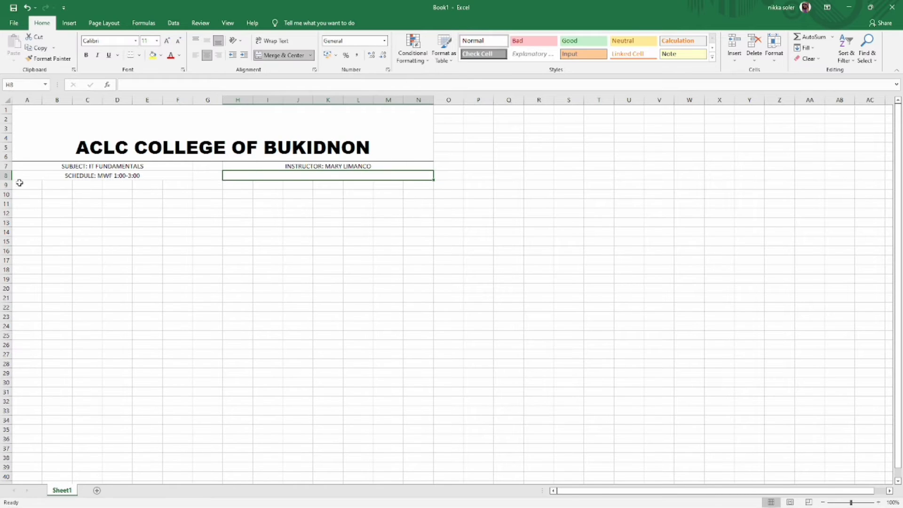
{"action": "left_click_drag", "start_coordinate": [19, 182], "coordinate": [37, 223]}
{"action": "key", "text": "F4"}
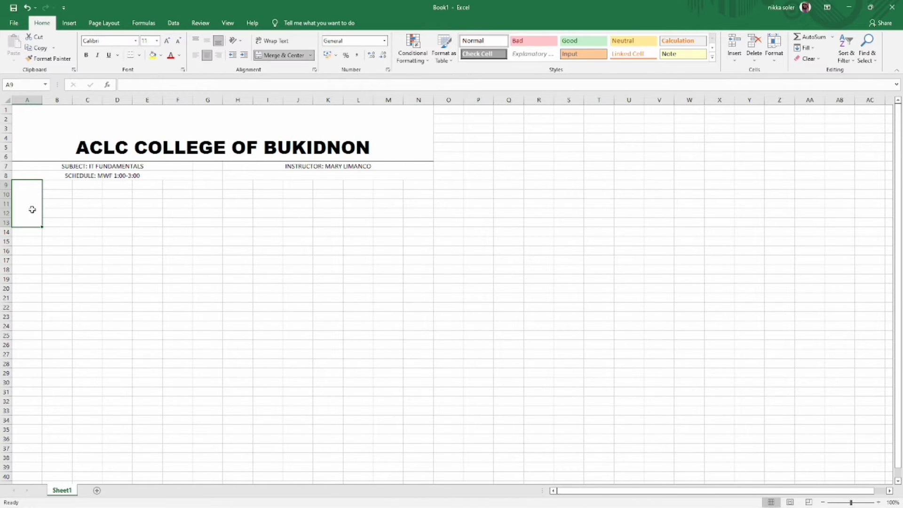
- Add merged NO., FN, MI and LN column headings
{"action": "type", "text": "NO."}
{"action": "left_click_drag", "start_coordinate": [47, 184], "coordinate": [70, 224]}
{"action": "key", "text": "alt+h"}
{"action": "type", "text": "mc"}
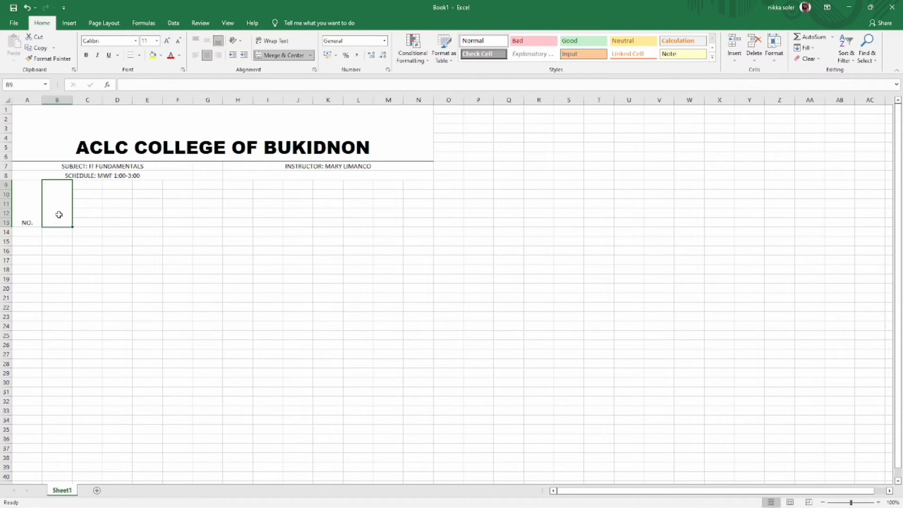
{"action": "type", "text": "FIRST NAME"}
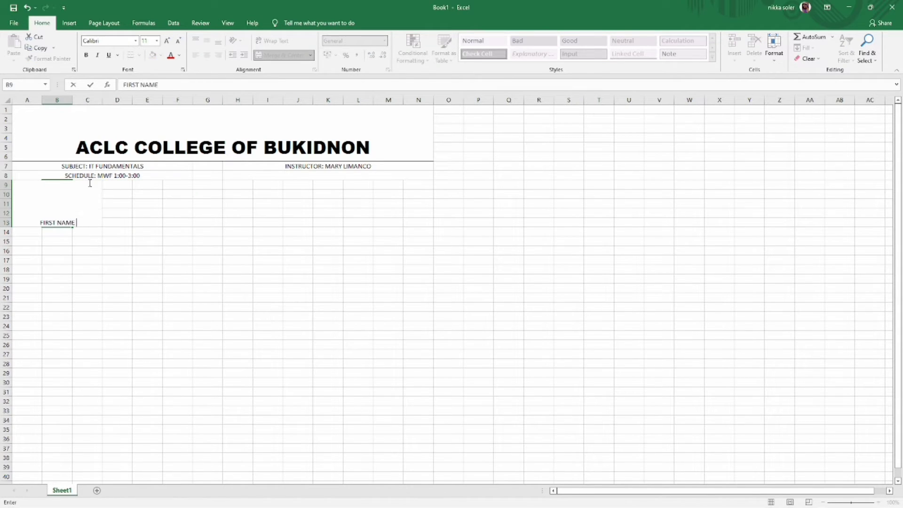
{"action": "key", "text": "BackSpace"}
{"action": "key", "text": "BackSpace"}
{"action": "key", "text": "BackSpace"}
{"action": "key", "text": "BackSpace"}
{"action": "key", "text": "BackSpace"}
{"action": "key", "text": "BackSpace"}
{"action": "key", "text": "BackSpace"}
{"action": "key", "text": "BackSpace"}
{"action": "key", "text": "BackSpace"}
{"action": "key", "text": "BackSpace"}
{"action": "type", "text": "FN"}
{"action": "left_click", "coordinate": [116, 219]}
{"action": "left_click", "coordinate": [94, 221]}
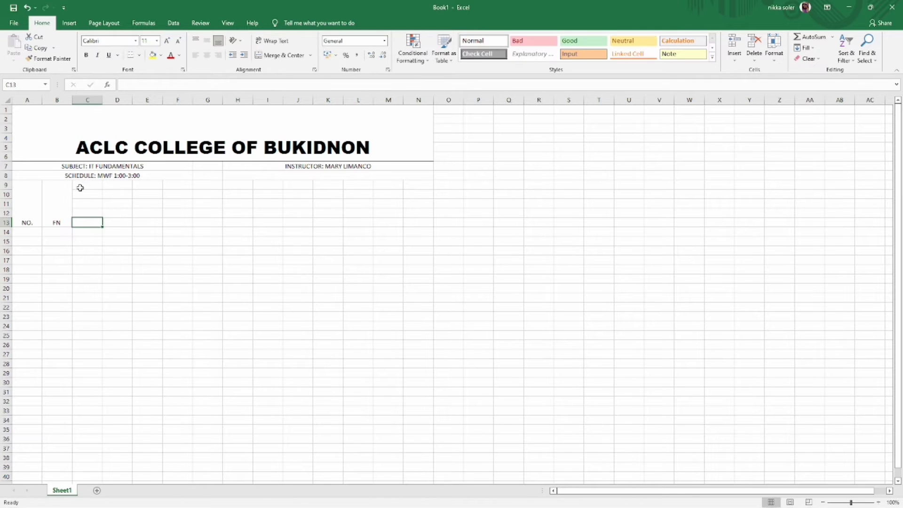
{"action": "left_click_drag", "start_coordinate": [79, 186], "coordinate": [94, 225]}
{"action": "key", "text": "alt+h"}
{"action": "type", "text": "mcMI"}
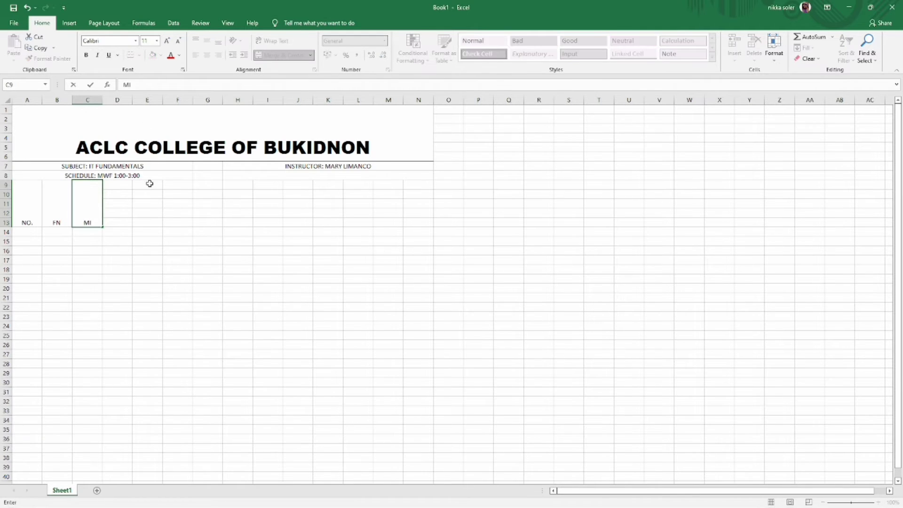
{"action": "left_click_drag", "start_coordinate": [113, 183], "coordinate": [284, 204]}
{"action": "key", "text": "alt+h"}
{"action": "type", "text": "mcLKSN"}
{"action": "left_click", "coordinate": [155, 224]}
- Add a merged MIDTERM block with the CL heading beneath it
{"action": "key", "text": "alt+h"}
{"action": "type", "text": "mc"}
{"action": "type", "text": "MID"}
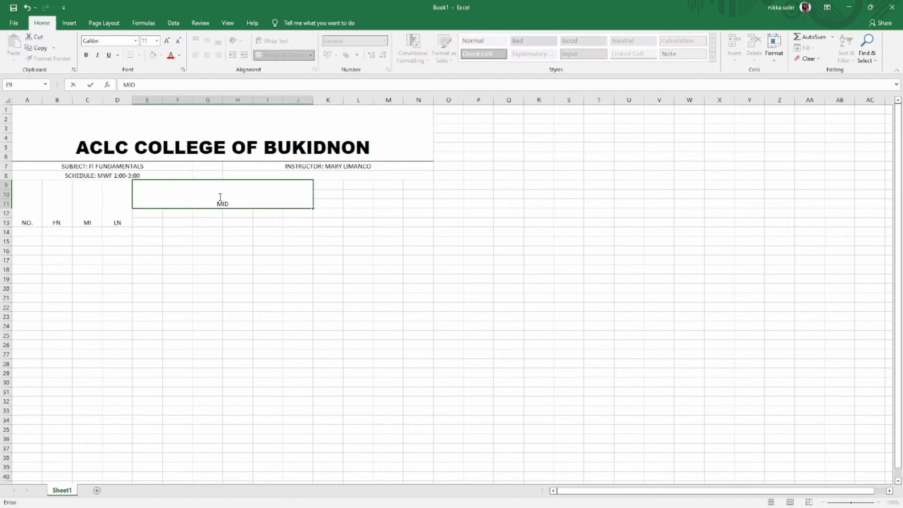
{"action": "type", "text": "TERM"}
{"action": "left_click_drag", "start_coordinate": [147, 213], "coordinate": [166, 222]}
{"action": "key", "text": "alt+h"}
{"action": "type", "text": "mcCL"}
{"action": "left_click", "coordinate": [179, 219]}
- Add merged Q1, Q2, Q% and EXAM headings under MIDTERM
{"action": "double_click", "coordinate": [170, 213]}
{"action": "left_click", "coordinate": [282, 56]}
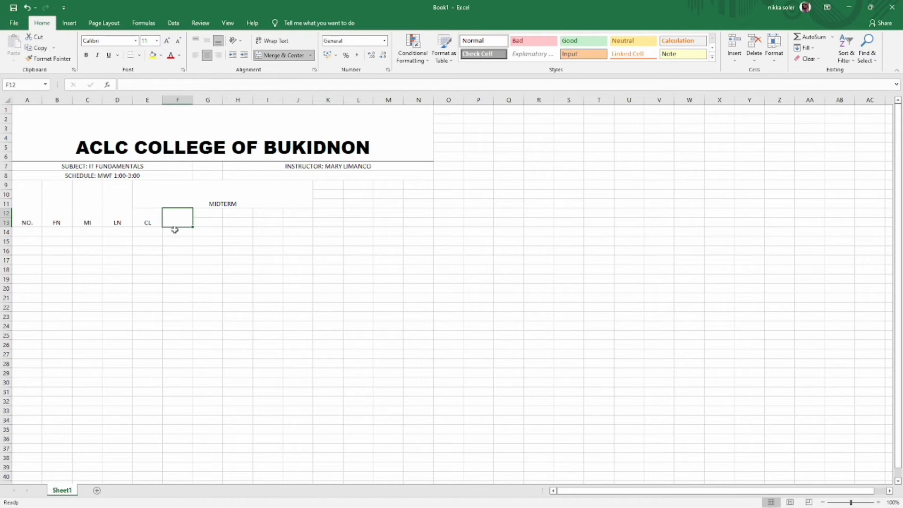
{"action": "type", "text": "Q1"}
{"action": "key", "text": "Tab"}
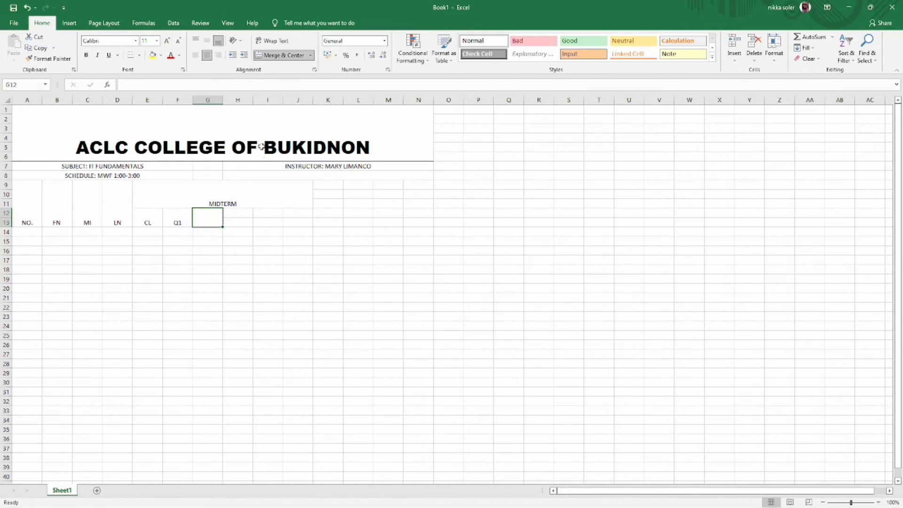
{"action": "type", "text": "Q2"}
{"action": "key", "text": "Tab"}
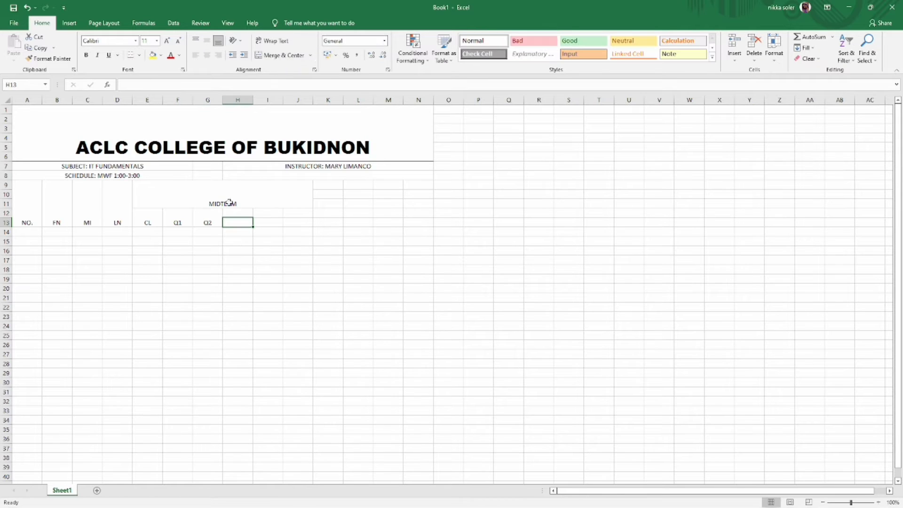
{"action": "left_click_drag", "start_coordinate": [237, 214], "coordinate": [237, 223]}
{"action": "left_click", "coordinate": [282, 56]}
{"action": "type", "text": "Q"}
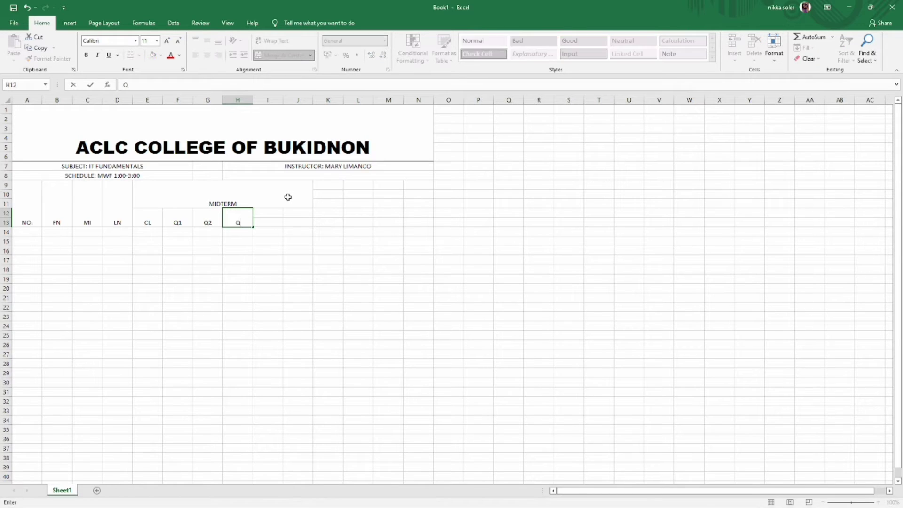
{"action": "type", "text": "%"}
{"action": "key", "text": "Tab"}
{"action": "left_click_drag", "start_coordinate": [263, 214], "coordinate": [288, 221]}
{"action": "left_click", "coordinate": [282, 55]}
{"action": "type", "text": "EXAM"}
{"action": "key", "text": "Tab"}
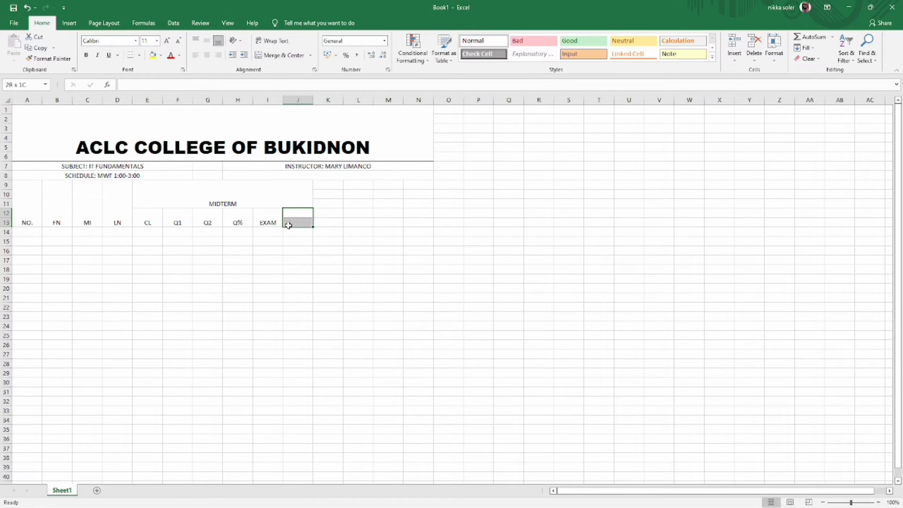
- Add the GRADE heading and re-merge MIDTERM to span columns E through K
{"action": "left_click", "coordinate": [282, 55]}
{"action": "type", "text": "GRADE"}
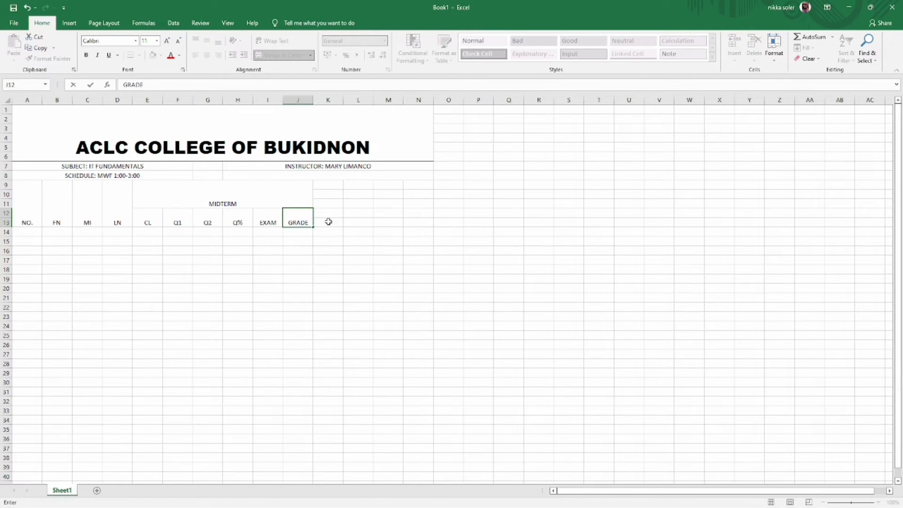
{"action": "left_click", "coordinate": [330, 231]}
{"action": "left_click", "coordinate": [320, 194]}
{"action": "left_click", "coordinate": [310, 205]}
{"action": "left_click", "coordinate": [320, 202]}
{"action": "left_click", "coordinate": [310, 203]}
{"action": "left_click", "coordinate": [320, 200]}
{"action": "left_click", "coordinate": [305, 196]}
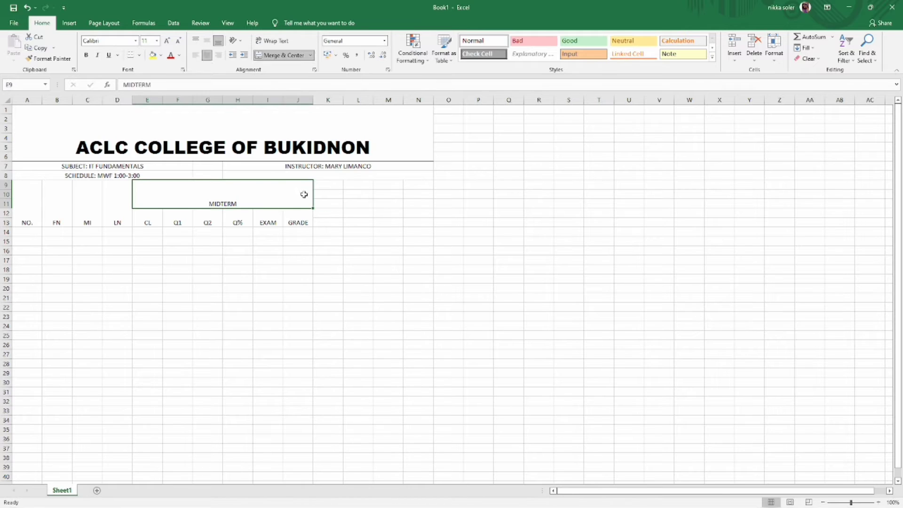
{"action": "left_click", "coordinate": [319, 195]}
{"action": "left_click", "coordinate": [357, 223]}
{"action": "left_click", "coordinate": [301, 57]}
{"action": "mouse_move", "coordinate": [306, 193]}
{"action": "left_mouse_down"}
{"action": "mouse_move", "coordinate": [324, 195]}
{"action": "mouse_move", "coordinate": [330, 222]}
{"action": "left_mouse_up"}
{"action": "left_click", "coordinate": [301, 57]}
- Add a merged RATING heading and enter 1 as the first student number
{"action": "left_click", "coordinate": [336, 213]}
{"action": "type", "text": "RATING"}
{"action": "key", "text": "Tab"}
{"action": "left_click", "coordinate": [331, 215]}
{"action": "key", "text": "BackSpace"}
{"action": "left_click", "coordinate": [283, 55]}
{"action": "type", "text": "RATIN"}
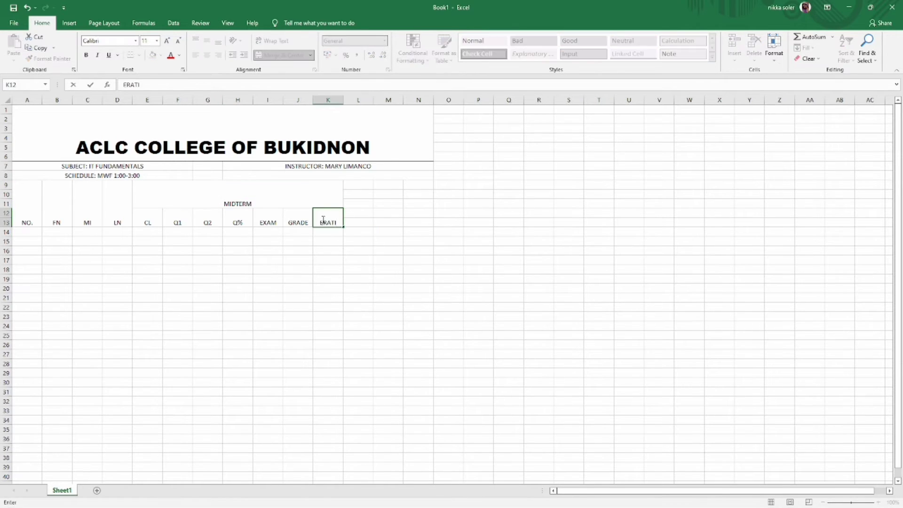
{"action": "key", "text": "BackSpace"}
{"action": "key", "text": "BackSpace"}
{"action": "key", "text": "BackSpace"}
{"action": "key", "text": "BackSpace"}
{"action": "type", "text": "ATING"}
{"action": "key", "text": "Return"}
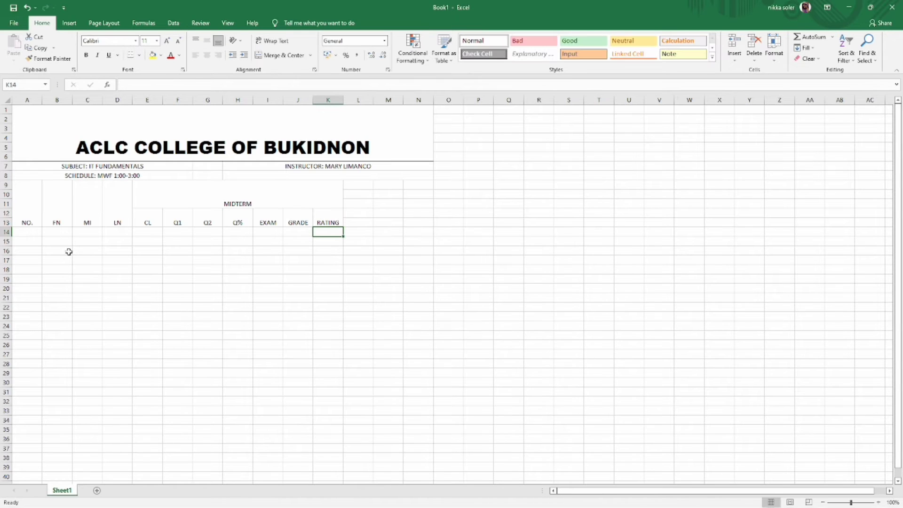
{"action": "left_click", "coordinate": [33, 233]}
{"action": "type", "text": "1"}
{"action": "key", "text": "Return"}
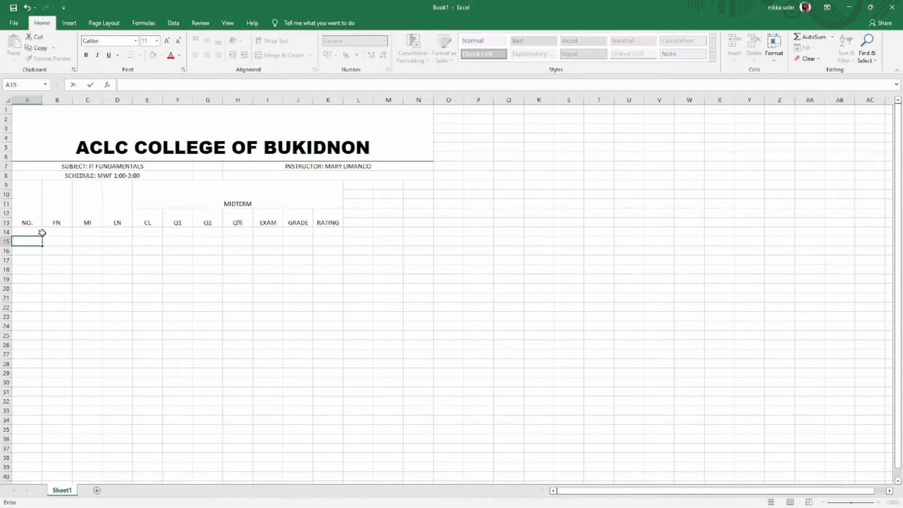
- Continue the student numbering in column A with 2, 3 and 4
{"action": "type", "text": "2"}
{"action": "key", "text": "Return"}
{"action": "type", "text": "3"}
{"action": "key", "text": "Return"}
{"action": "type", "text": "4"}
{"action": "key", "text": "Return"}
{"action": "key", "text": "Return"}
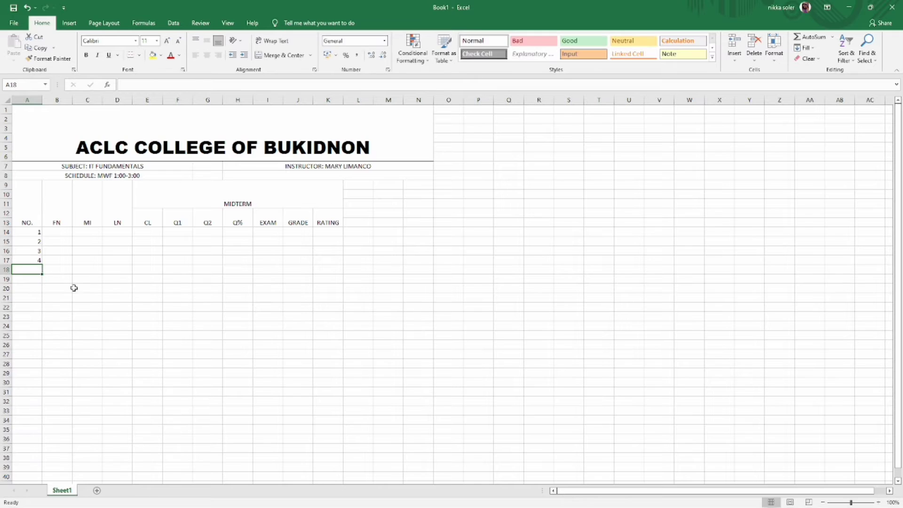
{"action": "left_click", "coordinate": [56, 232]}
{"action": "key", "text": "Return"}
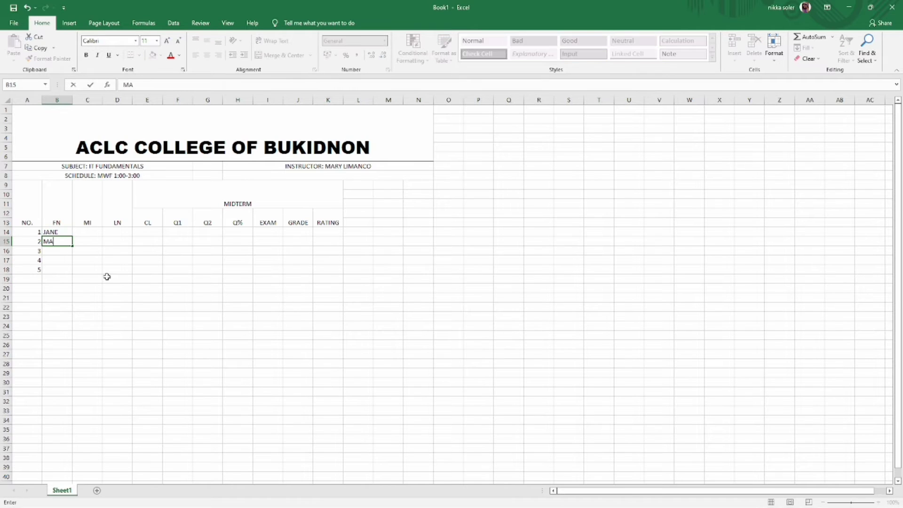
{"action": "key", "text": "Return"}
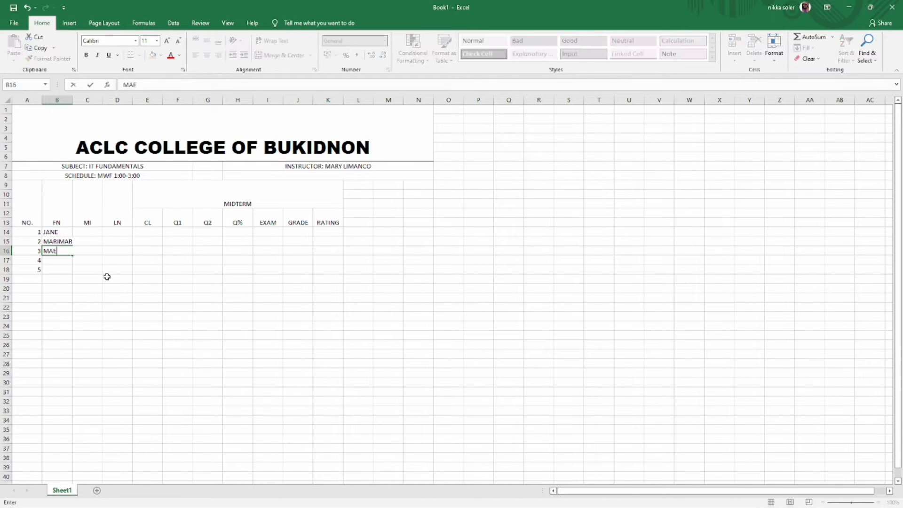
{"action": "key", "text": "Return"}
{"action": "key", "text": "Return"}
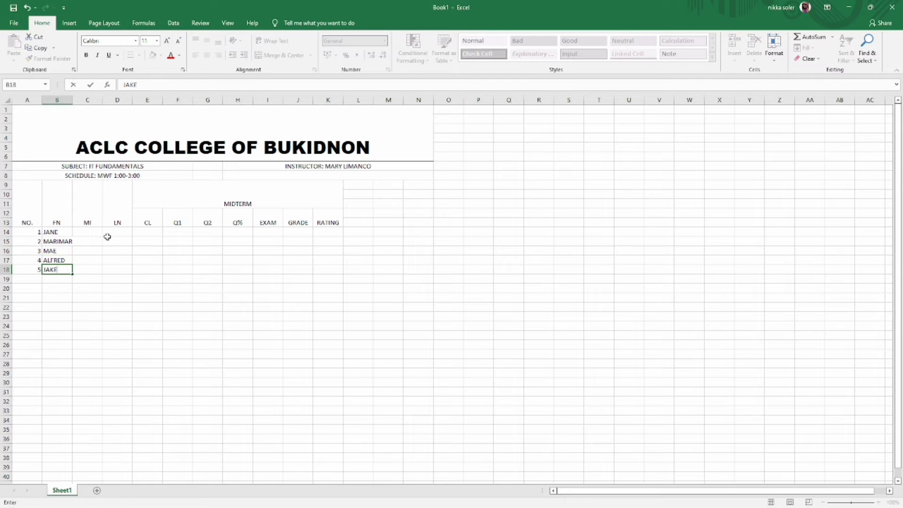
{"action": "left_click", "coordinate": [70, 243]}
{"action": "left_click_drag", "start_coordinate": [70, 100], "coordinate": [75, 101]}
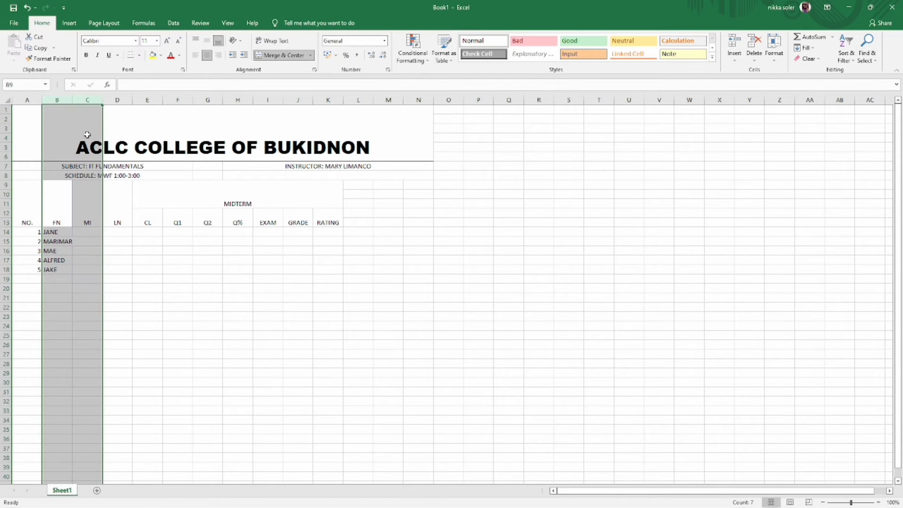
{"action": "left_click", "coordinate": [87, 135]}
{"action": "left_click", "coordinate": [65, 101]}
{"action": "left_click", "coordinate": [73, 107]}
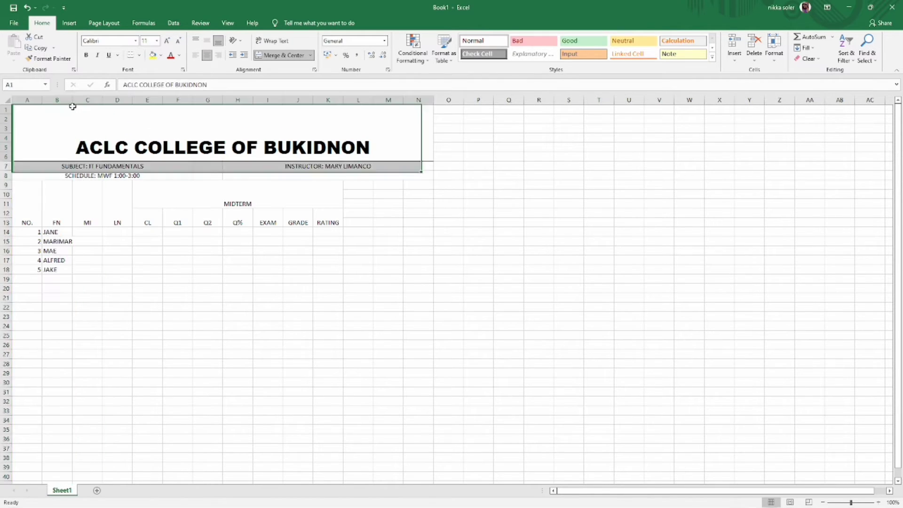
{"action": "left_click", "coordinate": [71, 241]}
{"action": "left_click", "coordinate": [94, 232]}
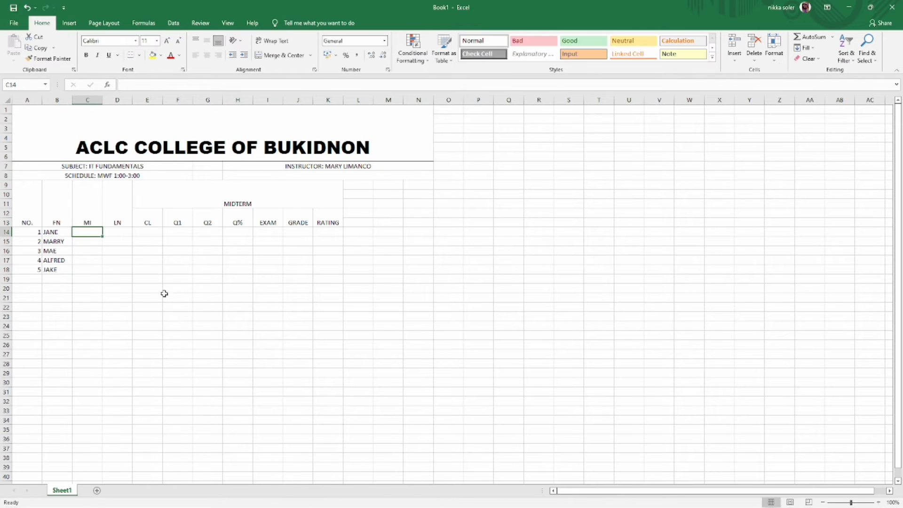
- Enter the middle initials A, R, T, G and A in column C
{"action": "type", "text": "A"}
{"action": "left_click", "coordinate": [82, 241]}
{"action": "type", "text": "R"}
{"action": "key", "text": "Return"}
{"action": "type", "text": "T"}
{"action": "key", "text": "Return"}
{"action": "type", "text": "G"}
{"action": "key", "text": "Return"}
{"action": "type", "text": "A"}
{"action": "left_click", "coordinate": [125, 232]}
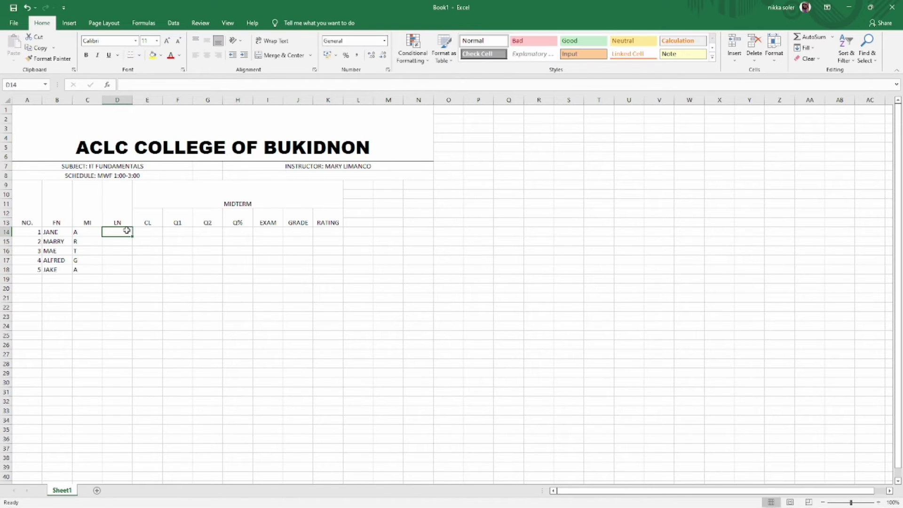
{"action": "key", "text": "Return"}
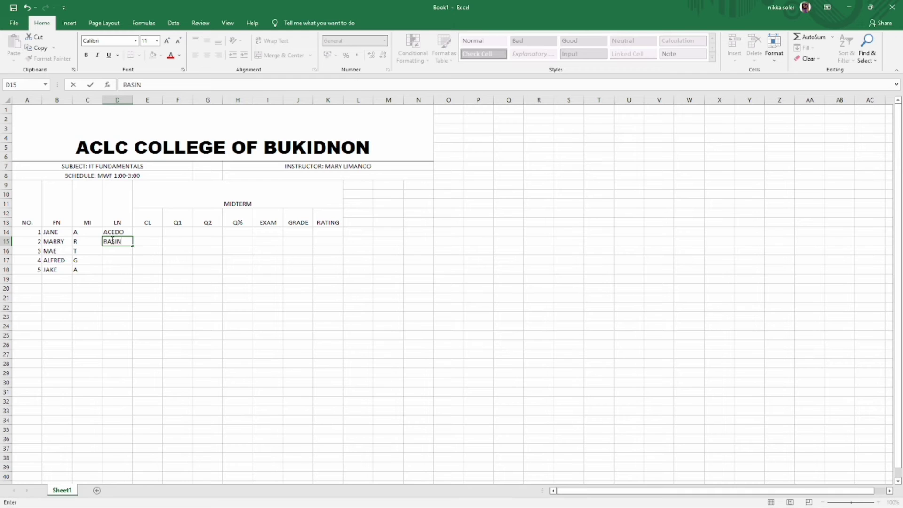
{"action": "left_click", "coordinate": [114, 252]}
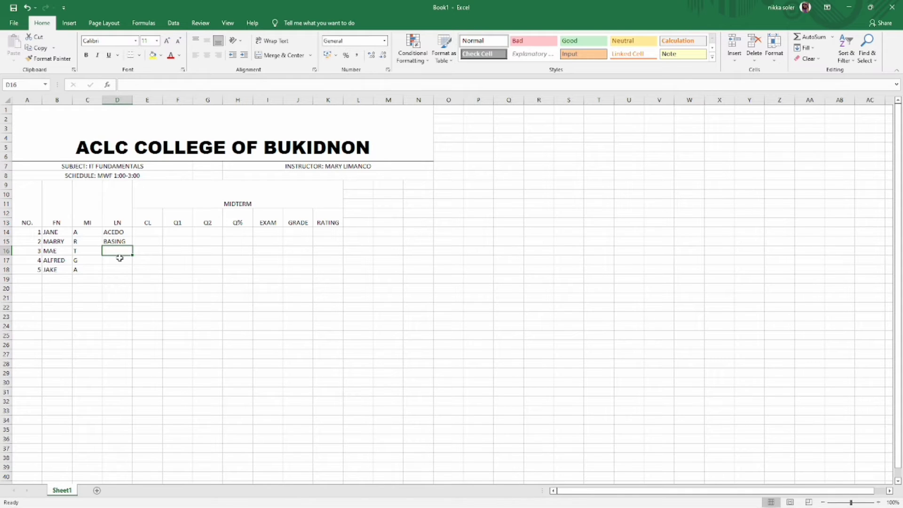
{"action": "key", "text": "Return"}
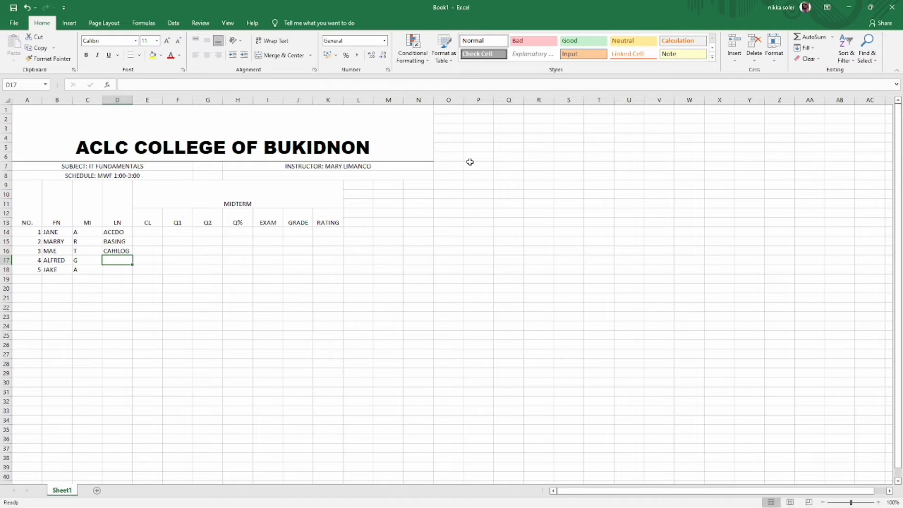
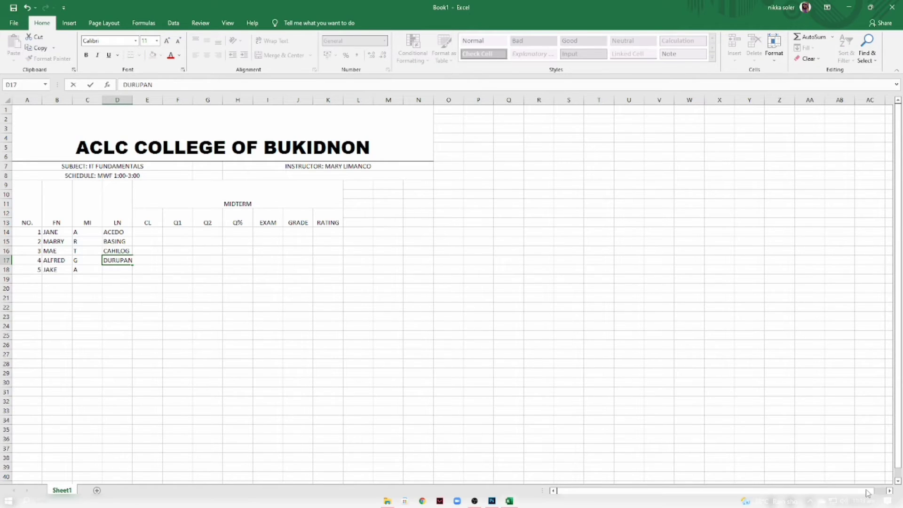
{"action": "left_click", "coordinate": [834, 503]}
{"action": "left_click", "coordinate": [834, 503]}
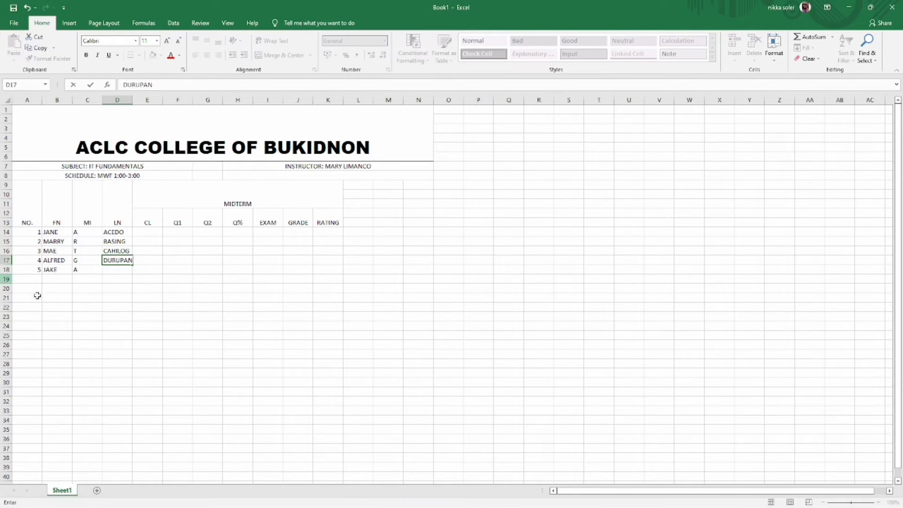
{"action": "key", "text": "Return"}
{"action": "left_click", "coordinate": [155, 230]}
{"action": "type", "text": "100"}
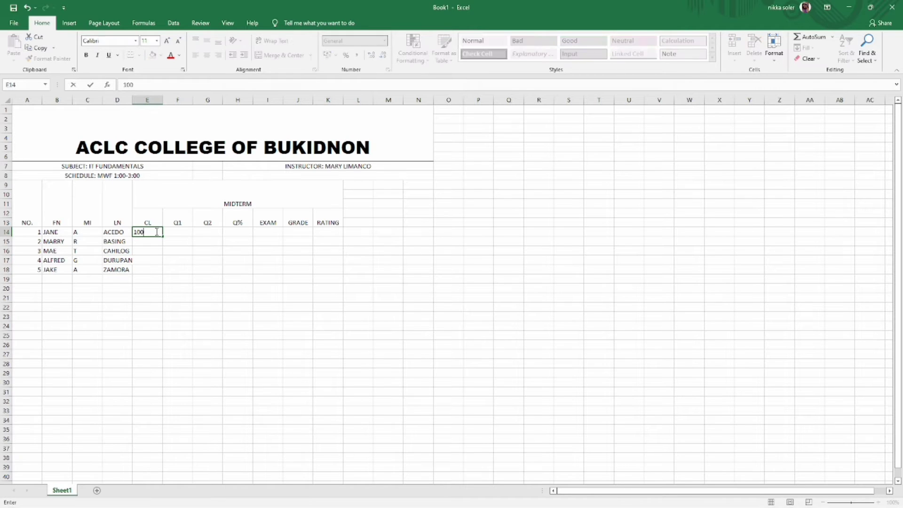
{"action": "key", "text": "Return"}
{"action": "type", "text": "90"}
{"action": "key", "text": "Return"}
{"action": "type", "text": "80"}
{"action": "key", "text": "Return"}
{"action": "type", "text": "95"}
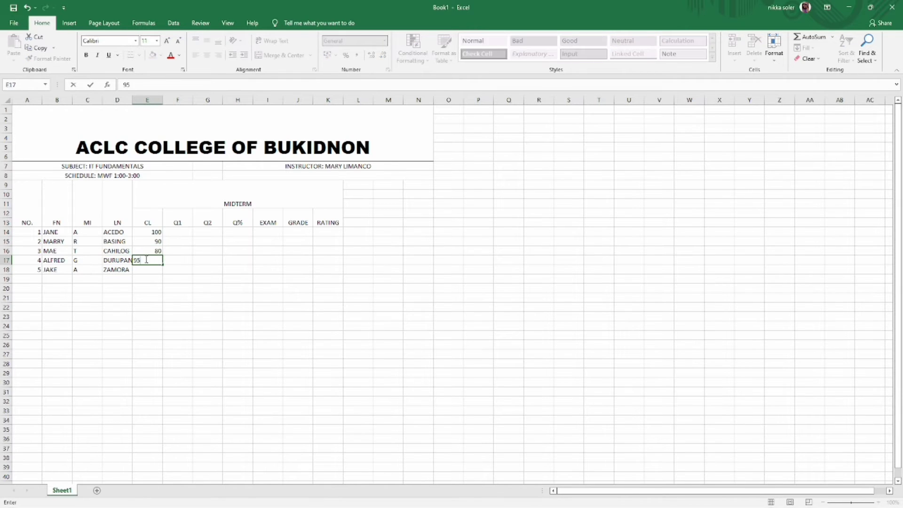
{"action": "key", "text": "Return"}
{"action": "type", "text": "67"}
- Enter the Q1 scores 50, 45, 50, 60 and 20
{"action": "left_click", "coordinate": [180, 234]}
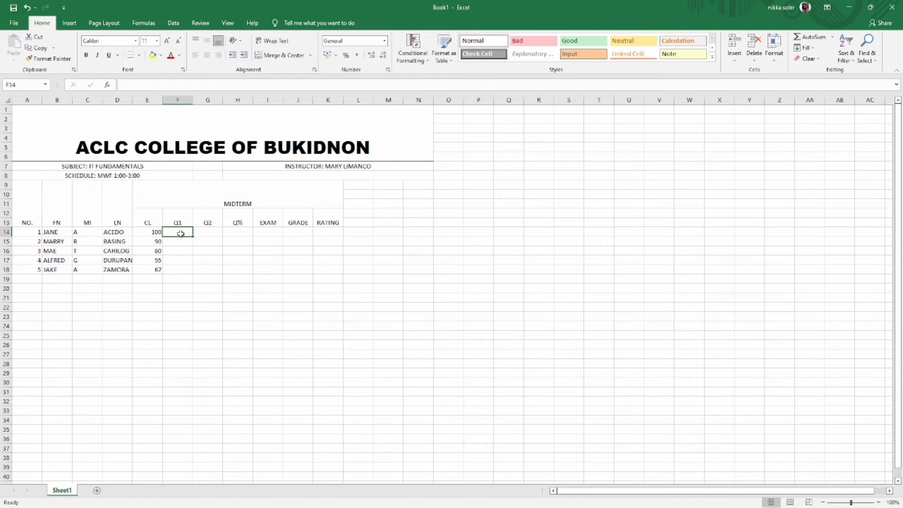
{"action": "type", "text": "50"}
{"action": "key", "text": "Return"}
{"action": "type", "text": "45"}
{"action": "key", "text": "Return"}
{"action": "type", "text": "50"}
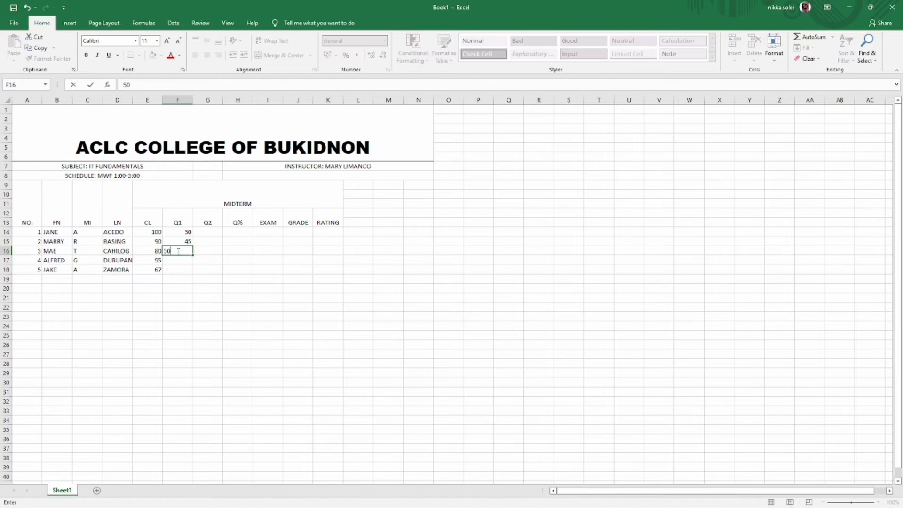
{"action": "left_click", "coordinate": [178, 261]}
{"action": "key", "text": "Home"}
{"action": "left_click", "coordinate": [180, 261]}
{"action": "key", "text": "Home"}
{"action": "left_click", "coordinate": [179, 260]}
{"action": "key", "text": "Left"}
{"action": "key", "text": "End"}
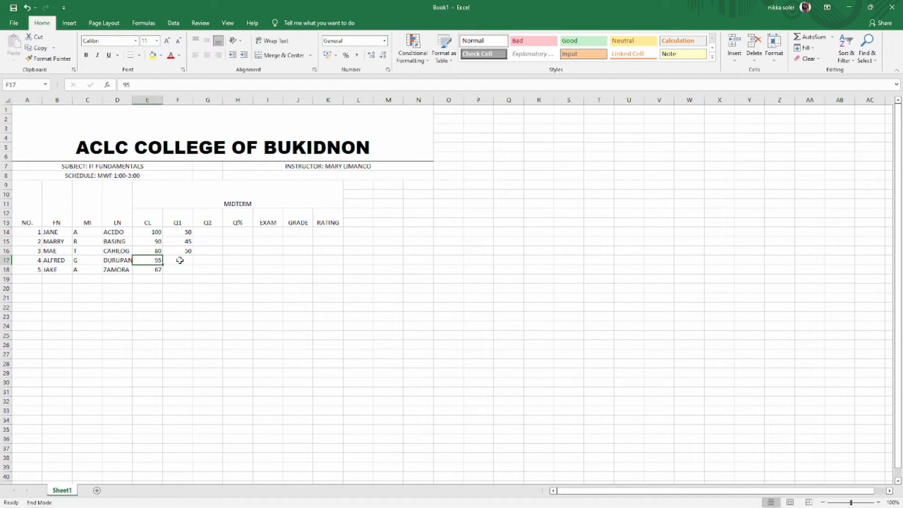
{"action": "left_click", "coordinate": [178, 261]}
{"action": "type", "text": "6"}
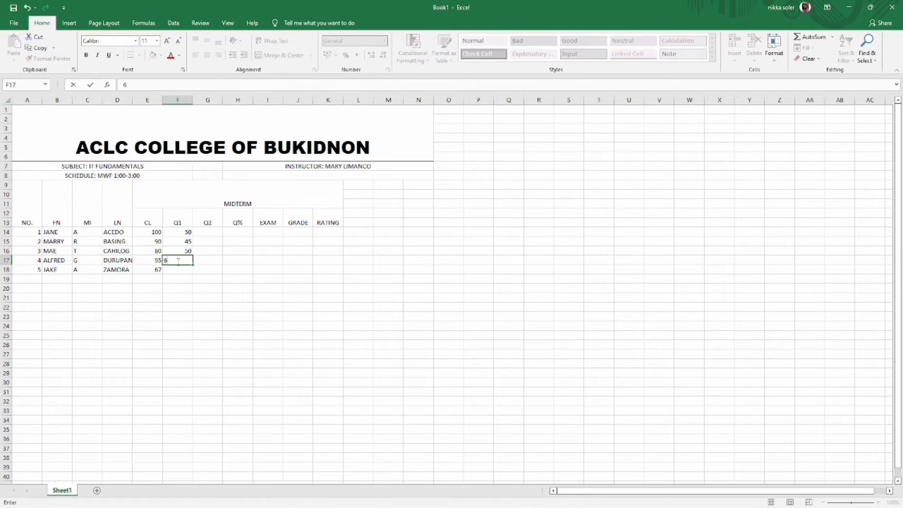
{"action": "type", "text": "0"}
{"action": "key", "text": "Return"}
{"action": "type", "text": "20"}
- Enter the Q2 scores 50, 50, 35, 47 and 30
{"action": "left_click", "coordinate": [211, 232]}
{"action": "type", "text": "50"}
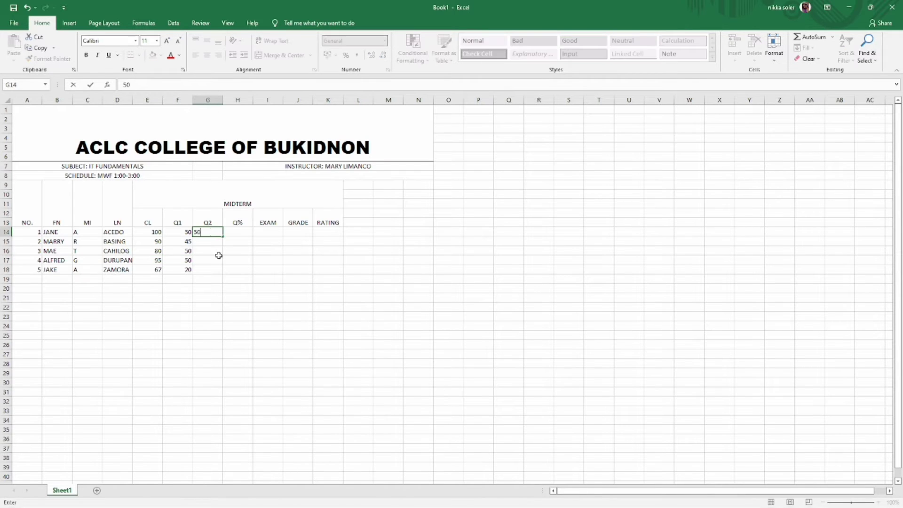
{"action": "key", "text": "Return"}
{"action": "type", "text": "50"}
{"action": "key", "text": "Return"}
{"action": "type", "text": "35"}
{"action": "key", "text": "Return"}
{"action": "type", "text": "47"}
{"action": "key", "text": "Return"}
{"action": "type", "text": "30"}
{"action": "key", "text": "Return"}
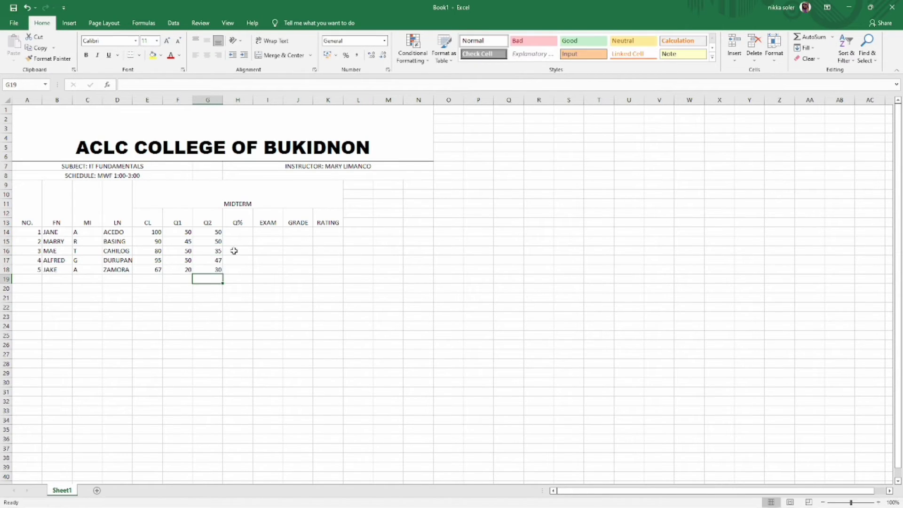
{"action": "left_click", "coordinate": [237, 232]}
{"action": "type", "text": "=SUM F1"}
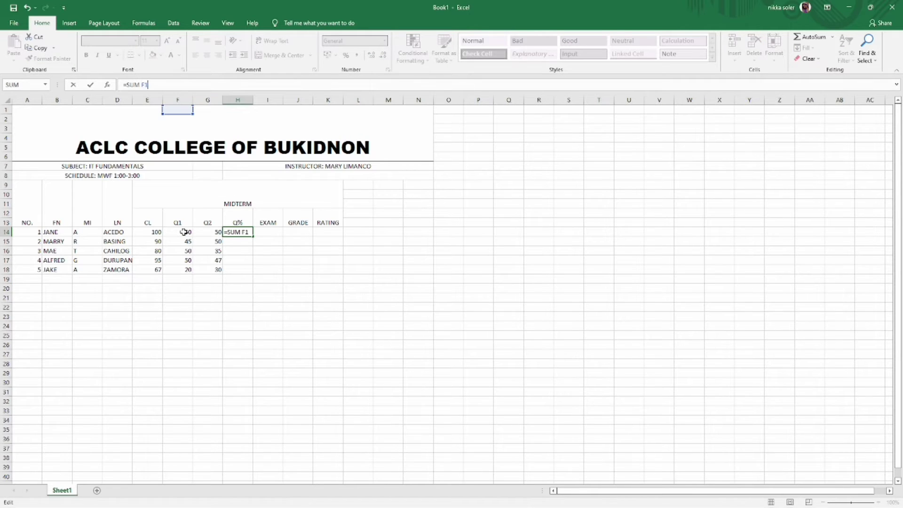
- Enter =SUM(F14+G14) in H14, accept Excel's correction, and fill it down to H18
{"action": "left_click", "coordinate": [184, 232]}
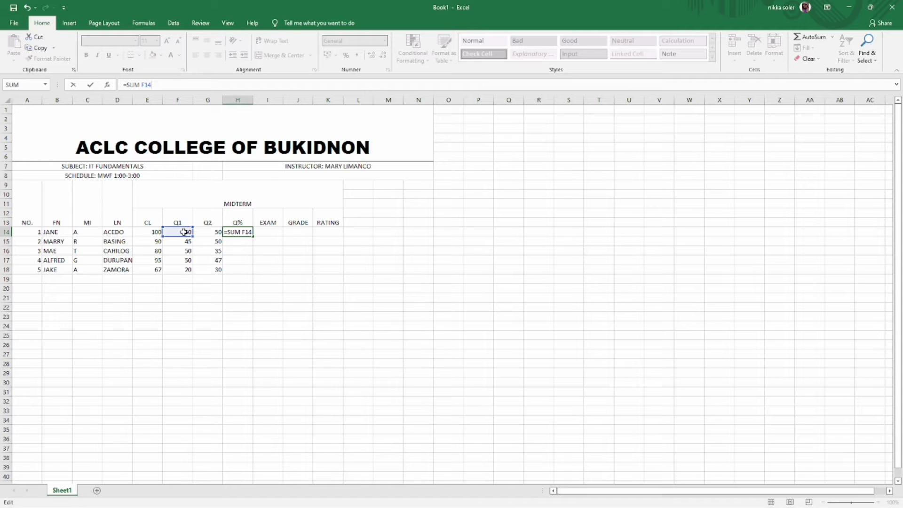
{"action": "type", "text": "="}
{"action": "key", "text": "BackSpace"}
{"action": "type", "text": "+F"}
{"action": "key", "text": "BackSpace"}
{"action": "type", "text": "G"}
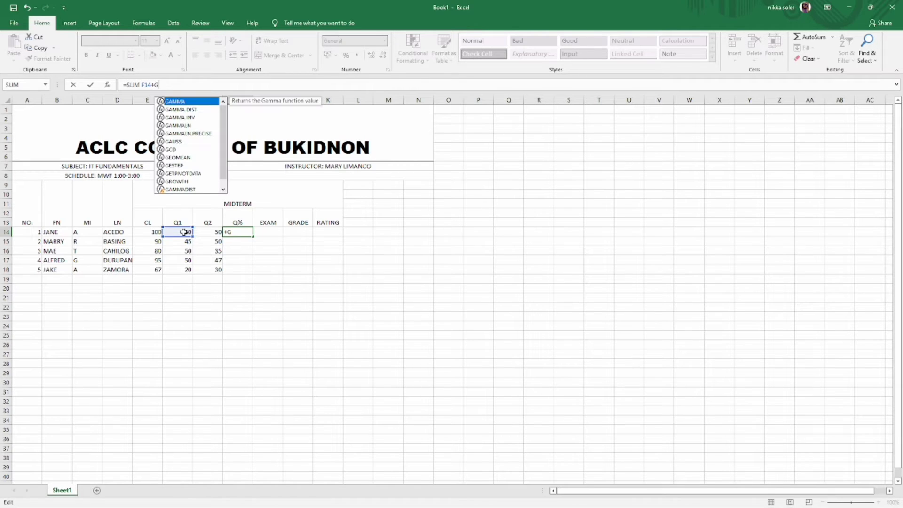
{"action": "type", "text": "14"}
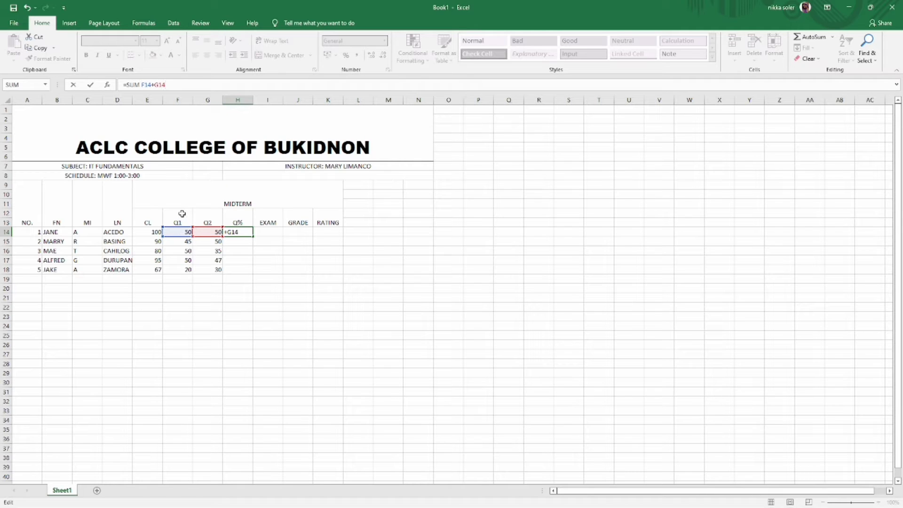
{"action": "key", "text": "Return"}
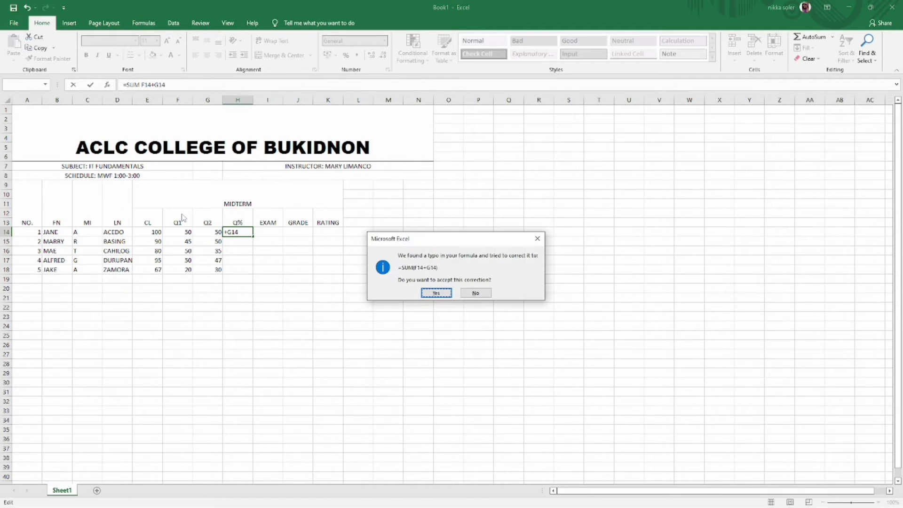
{"action": "left_click", "coordinate": [424, 292]}
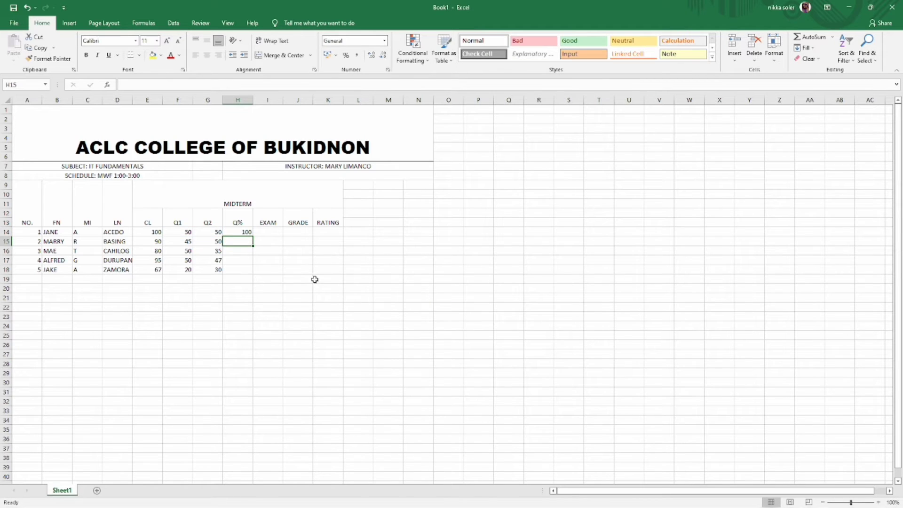
{"action": "left_click", "coordinate": [247, 233]}
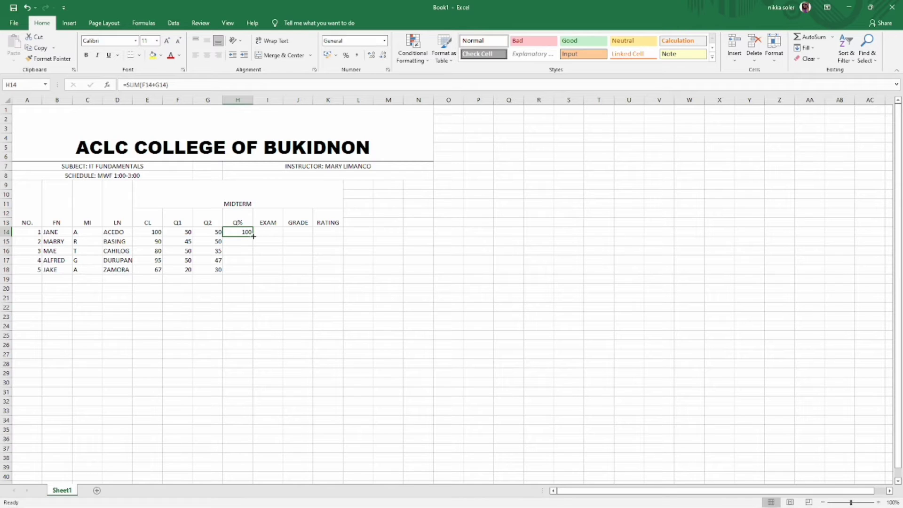
{"action": "left_click_drag", "start_coordinate": [253, 236], "coordinate": [250, 273]}
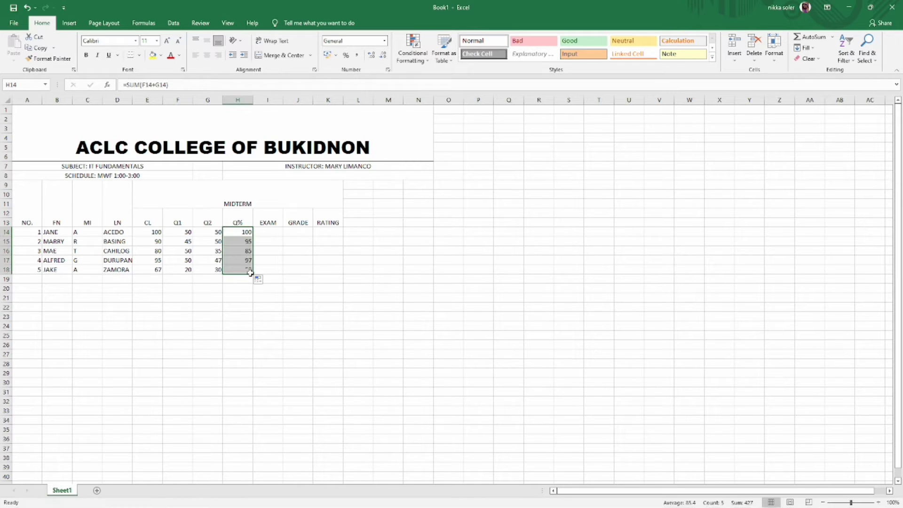
{"action": "left_click", "coordinate": [275, 230]}
- Enter the exam scores 99, 96, 87, 60 and 80 in column I
{"action": "type", "text": "99"}
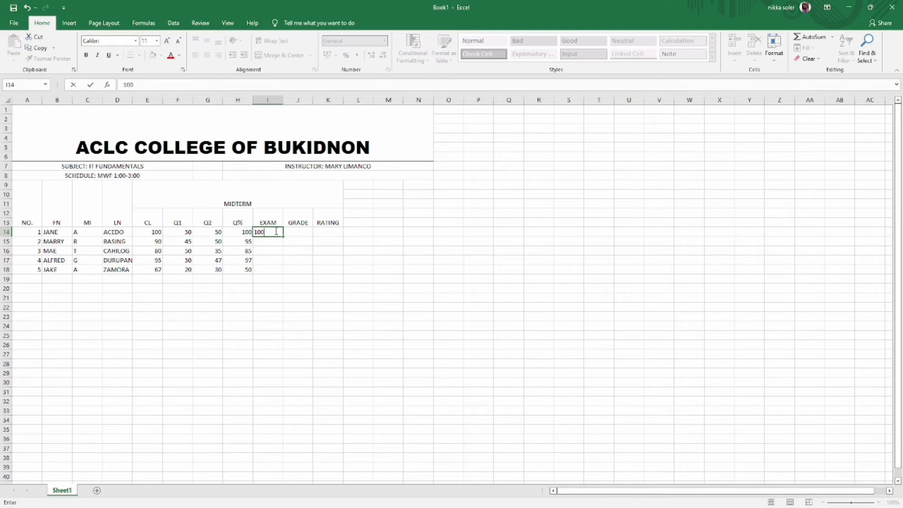
{"action": "key", "text": "Return"}
{"action": "type", "text": "96"}
{"action": "key", "text": "Return"}
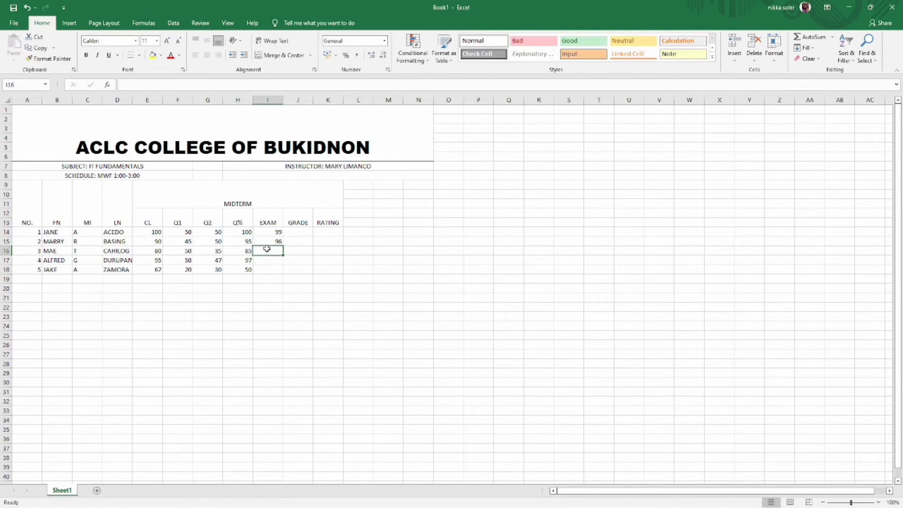
{"action": "type", "text": "87"}
{"action": "key", "text": "Return"}
{"action": "type", "text": "60"}
{"action": "key", "text": "Return"}
{"action": "type", "text": "80"}
{"action": "key", "text": "Return"}
- Enter the grade formula =E14*.10+H14*.40+I14*.50 in J14, fixing the missing multiplication
{"action": "left_click", "coordinate": [297, 232]}
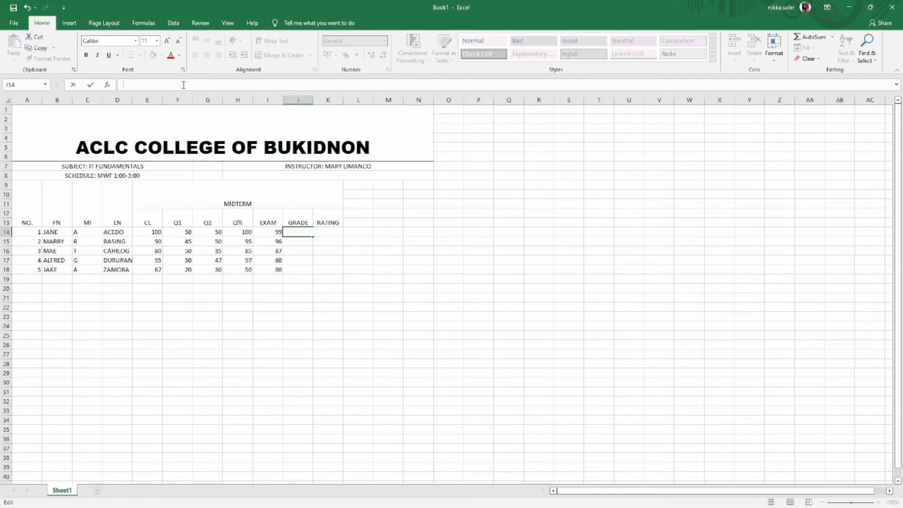
{"action": "type", "text": "="}
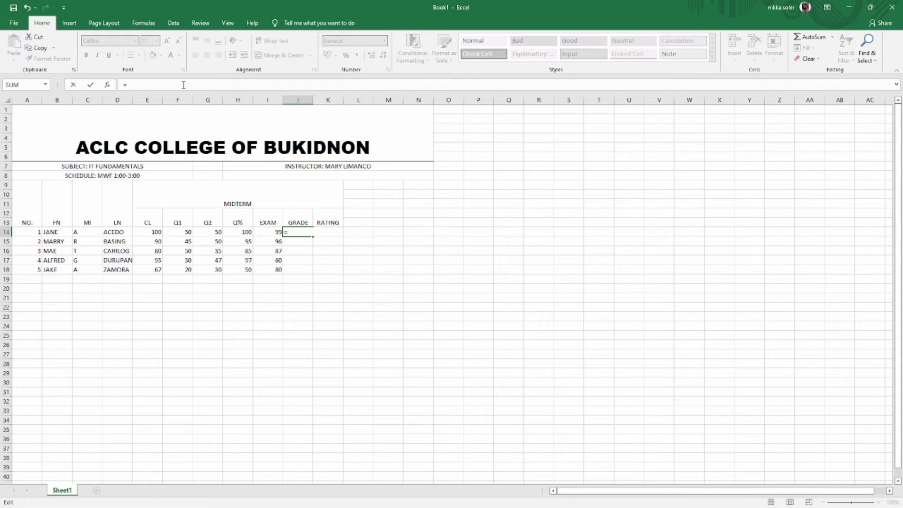
{"action": "left_click", "coordinate": [154, 234]}
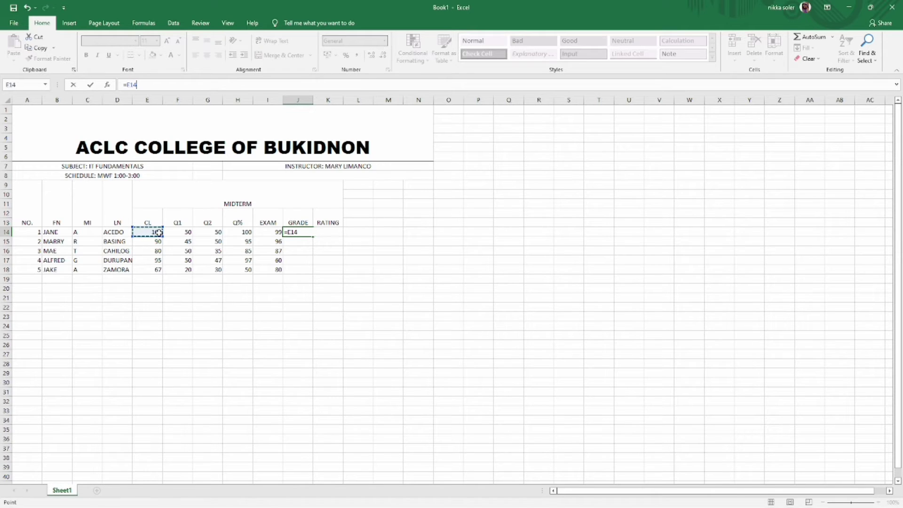
{"action": "type", "text": "*"}
{"action": "left_click", "coordinate": [245, 232]}
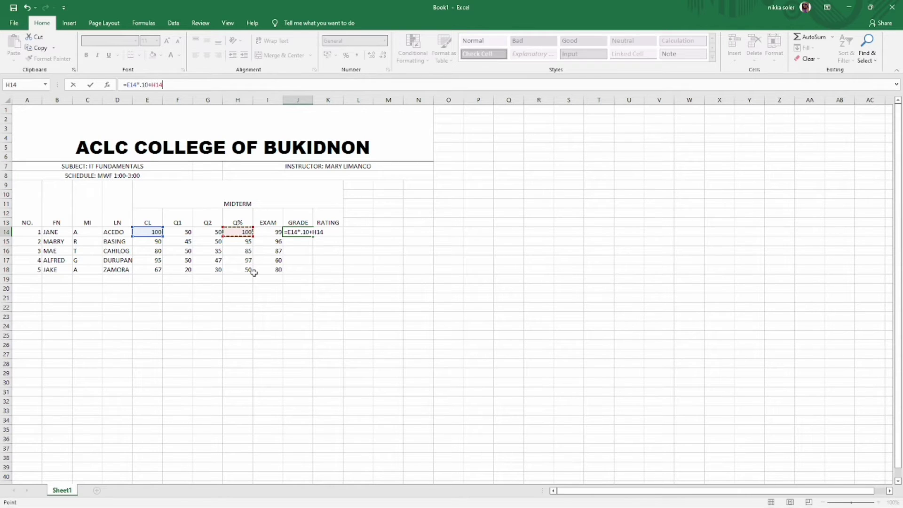
{"action": "type", "text": "*"}
{"action": "left_click", "coordinate": [275, 232]}
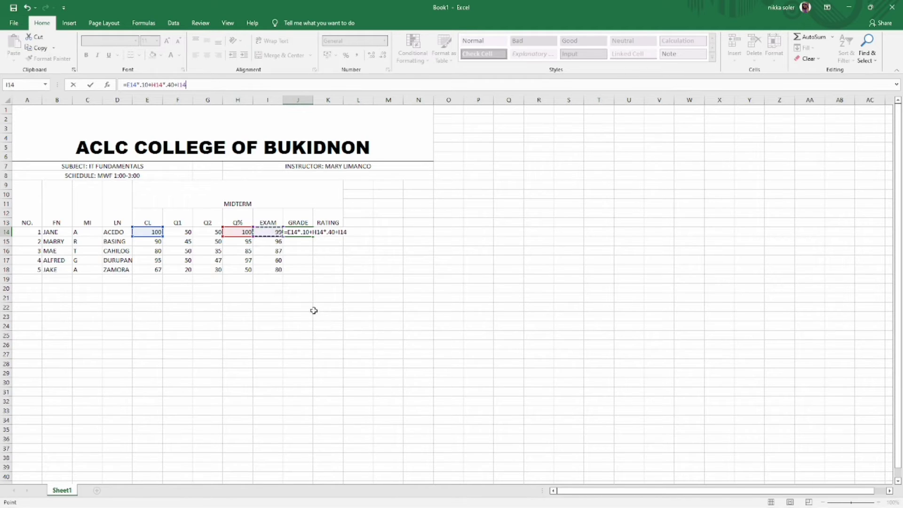
{"action": "type", "text": ".5"}
{"action": "key", "text": "Return"}
{"action": "left_click", "coordinate": [332, 232]}
{"action": "left_click", "coordinate": [190, 84]}
{"action": "type", "text": "*"}
{"action": "key", "text": "Return"}
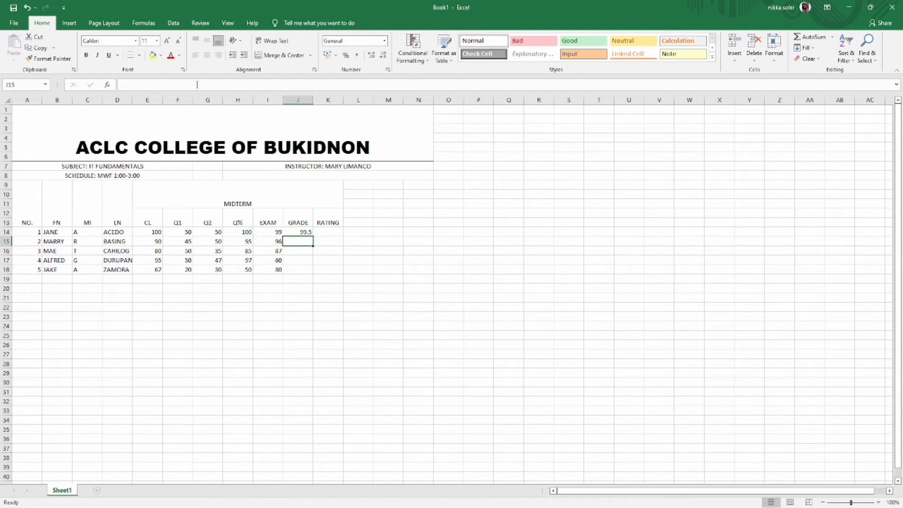
- Fill the grade formula down from J14 to J18
{"action": "left_click", "coordinate": [300, 232]}
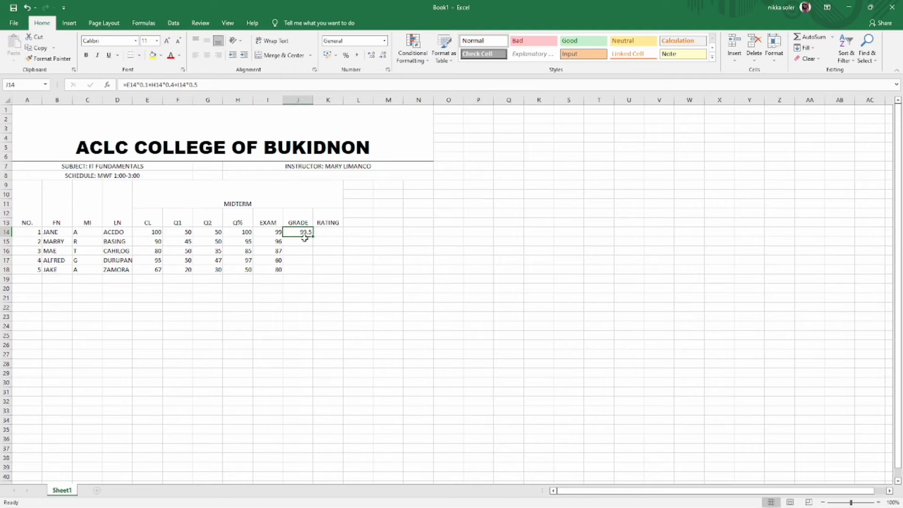
{"action": "left_click_drag", "start_coordinate": [312, 235], "coordinate": [325, 271]}
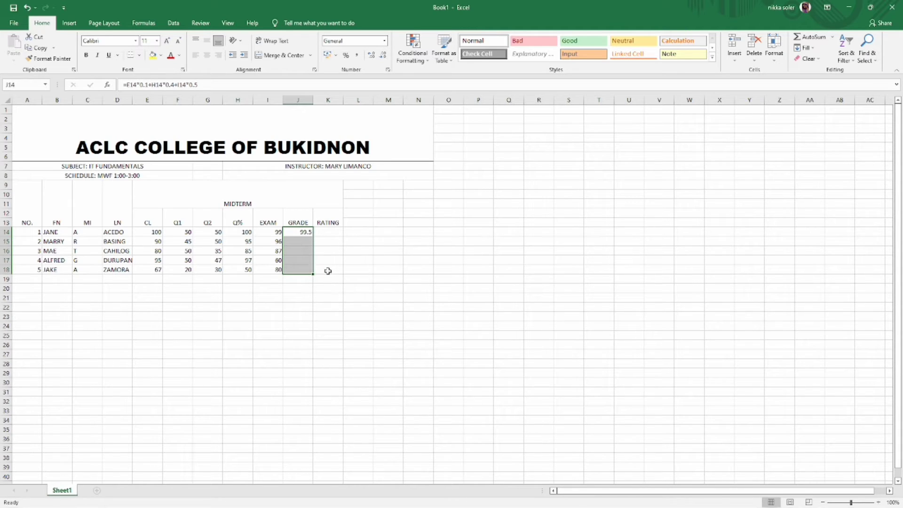
{"action": "key", "text": "Return"}
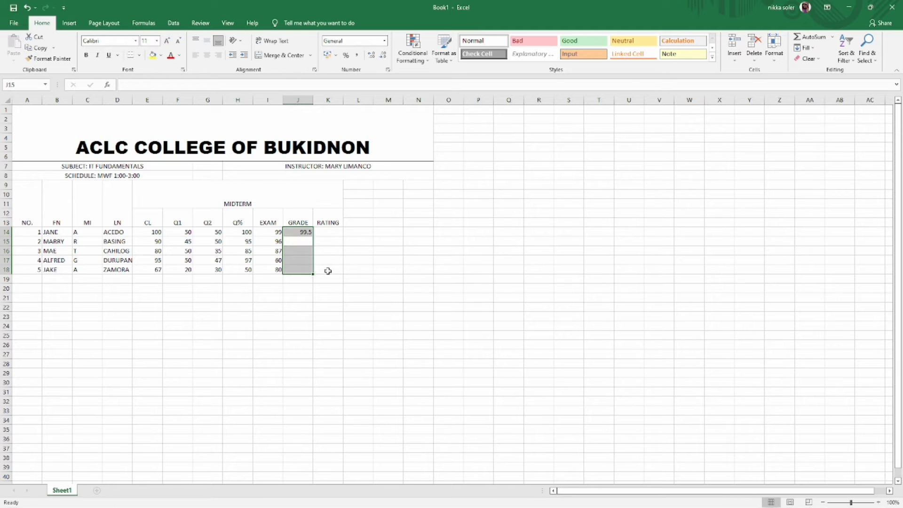
{"action": "left_click", "coordinate": [301, 231]}
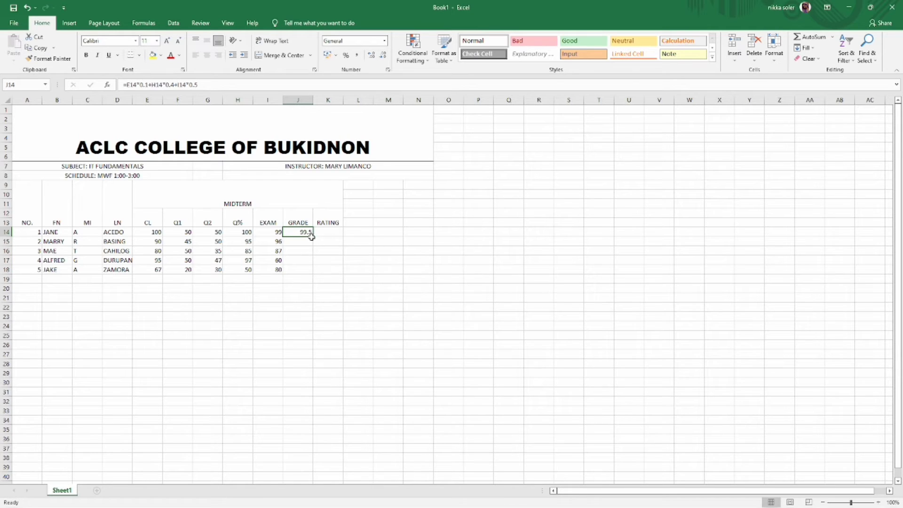
{"action": "left_click_drag", "start_coordinate": [314, 236], "coordinate": [309, 255]}
{"action": "left_click_drag", "start_coordinate": [310, 269], "coordinate": [311, 274]}
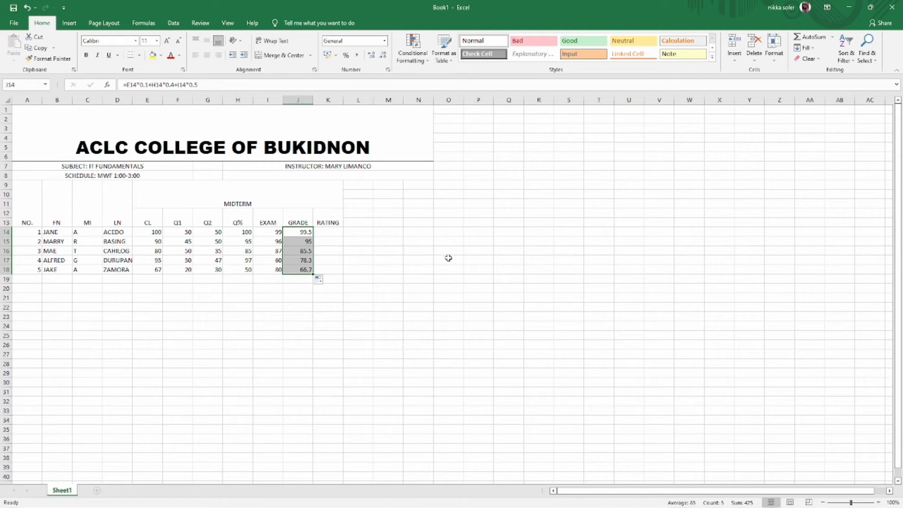
- Enter the nested IF(AND()) rating formula in K14 and fill it down to K18
{"action": "left_click", "coordinate": [331, 231]}
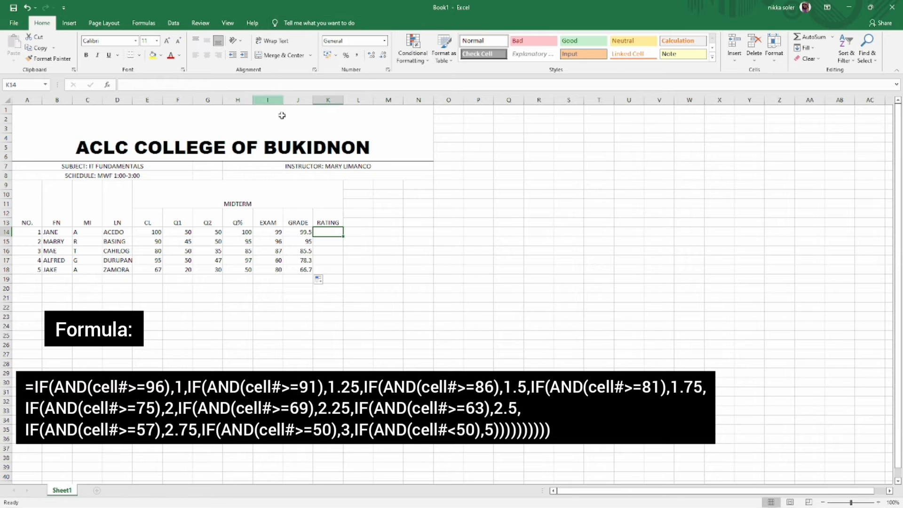
{"action": "left_click", "coordinate": [149, 84]}
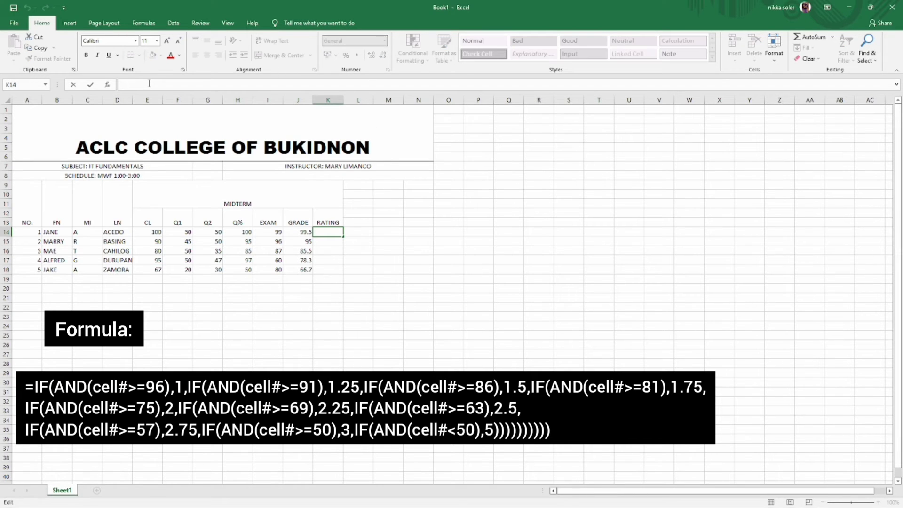
{"action": "type", "text": "IF"}
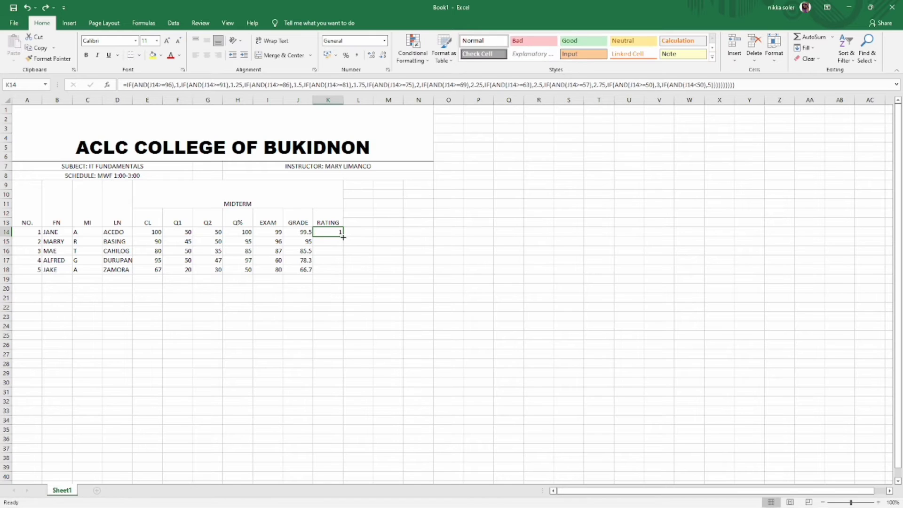
{"action": "left_click", "coordinate": [358, 245]}
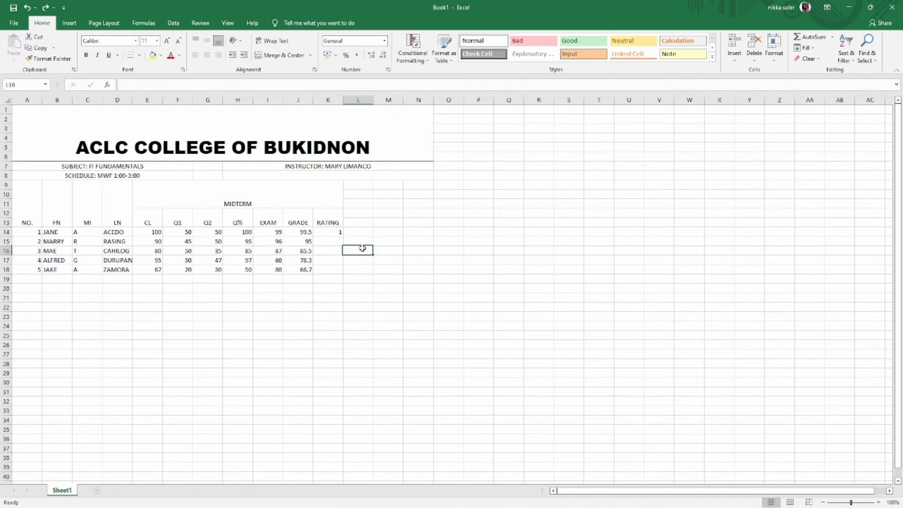
{"action": "left_click", "coordinate": [332, 230]}
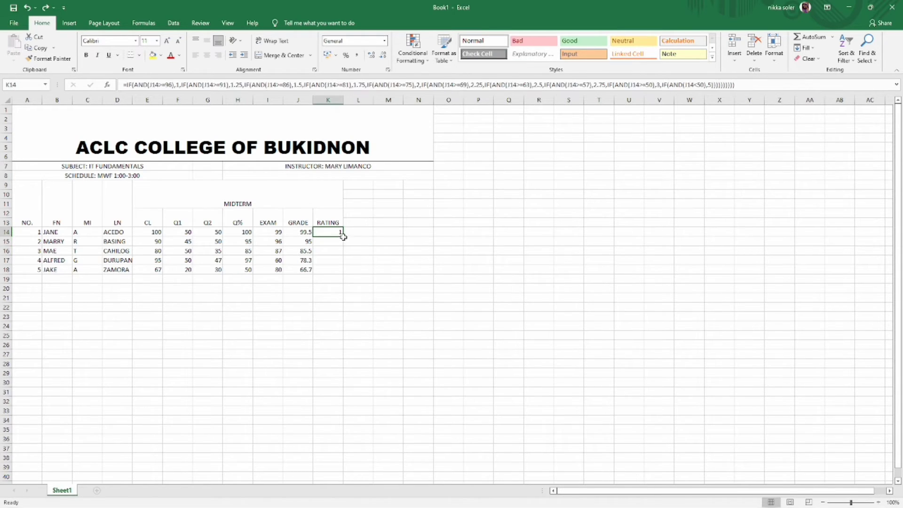
{"action": "left_click_drag", "start_coordinate": [344, 237], "coordinate": [338, 270]}
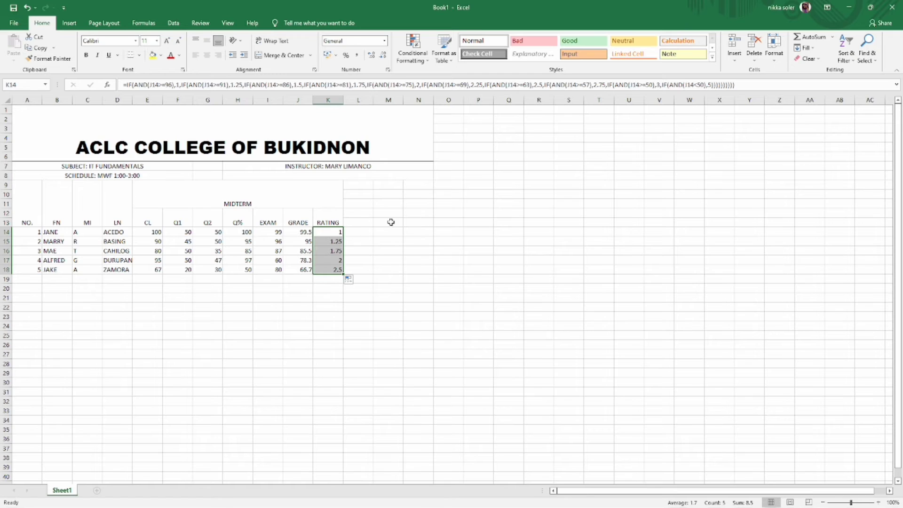
{"action": "left_click", "coordinate": [399, 253]}
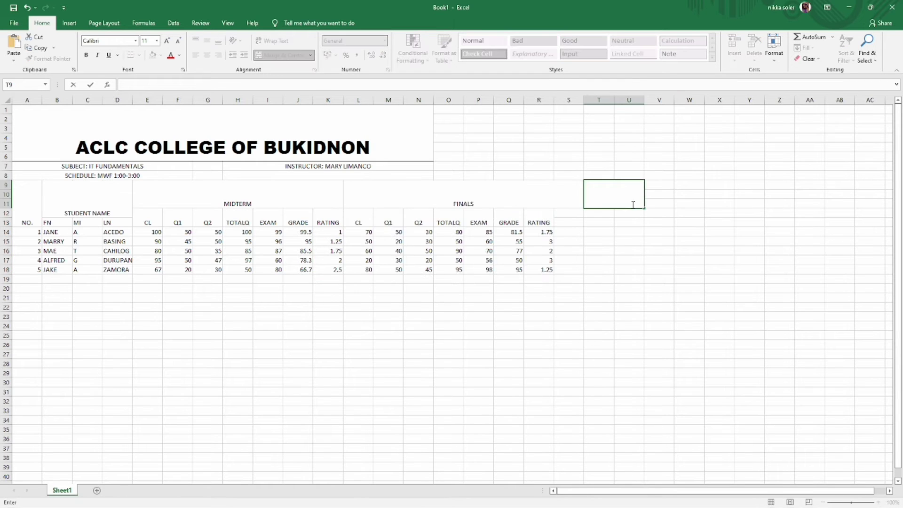
- Enter the RATING heading, then type F.GRADE in T12 and merge it over T12:T13
{"action": "type", "text": "RATINGG"}
{"action": "key", "text": "Return"}
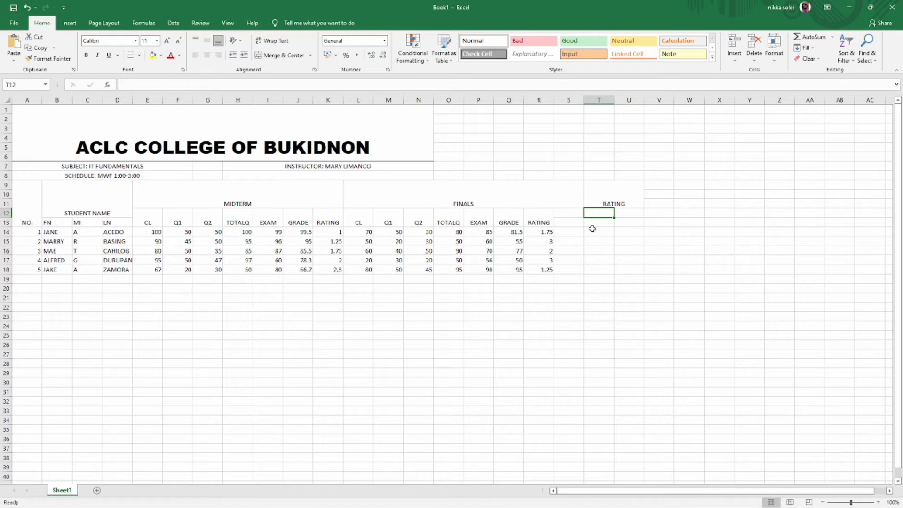
{"action": "type", "text": "GRAD"}
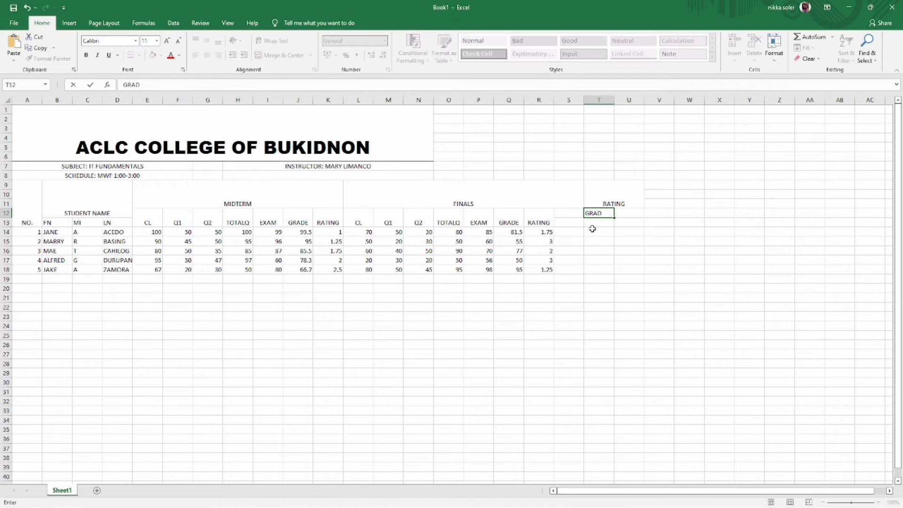
{"action": "key", "text": "BackSpace"}
{"action": "key", "text": "BackSpace"}
{"action": "key", "text": "BackSpace"}
{"action": "key", "text": "BackSpace"}
{"action": "type", "text": "FIN"}
{"action": "key", "text": "BackSpace"}
{"action": "key", "text": "BackSpace"}
{"action": "type", "text": ".GRADE"}
{"action": "mouse_move", "coordinate": [602, 214]}
{"action": "left_mouse_down"}
{"action": "mouse_move", "coordinate": [643, 228]}
{"action": "mouse_move", "coordinate": [608, 220]}
{"action": "left_mouse_up"}
{"action": "left_click", "coordinate": [284, 55]}
- Merge U12:U13 and label the merged cell FRATING
{"action": "left_click", "coordinate": [625, 225]}
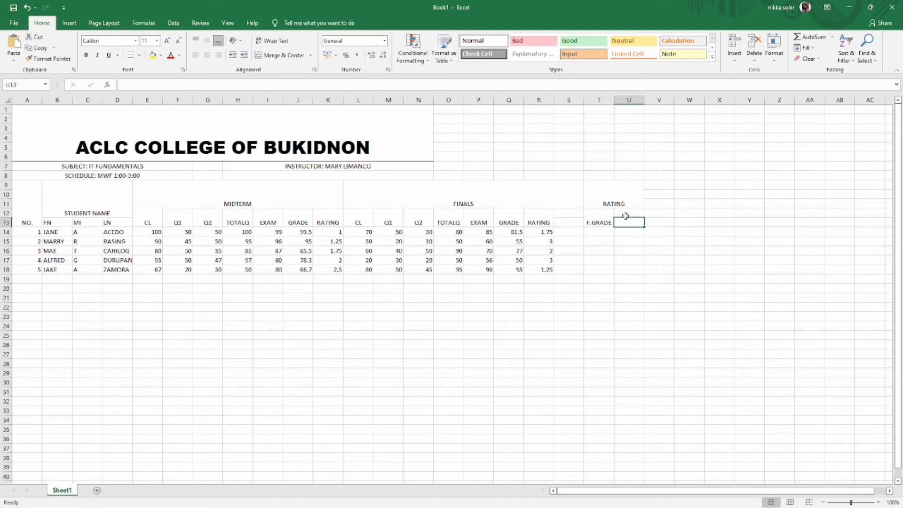
{"action": "left_click", "coordinate": [630, 213]}
{"action": "left_click_drag", "start_coordinate": [644, 217], "coordinate": [640, 225]}
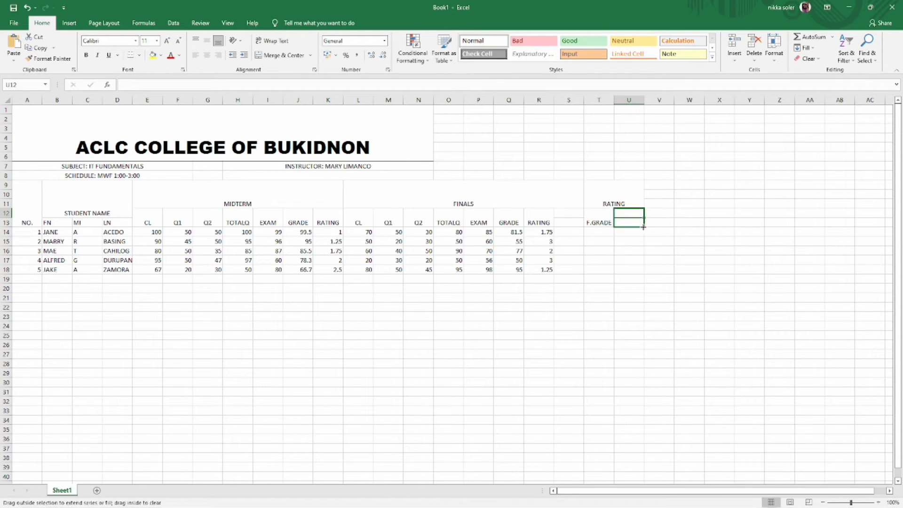
{"action": "left_click", "coordinate": [283, 55]}
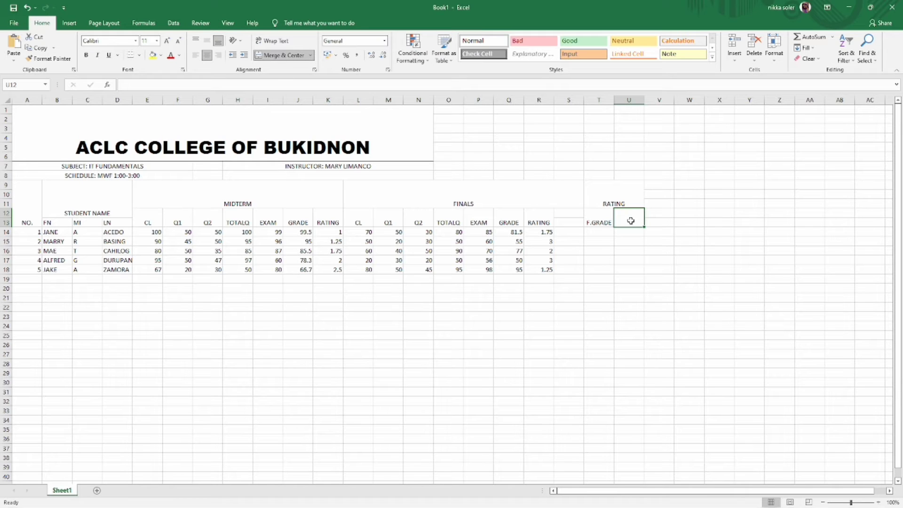
{"action": "type", "text": "FRATING"}
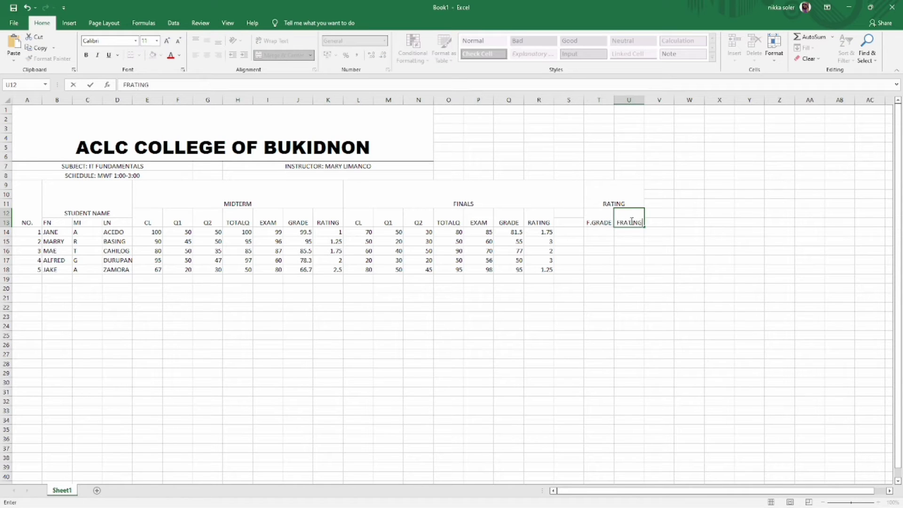
{"action": "key", "text": "Return"}
{"action": "left_click", "coordinate": [599, 232]}
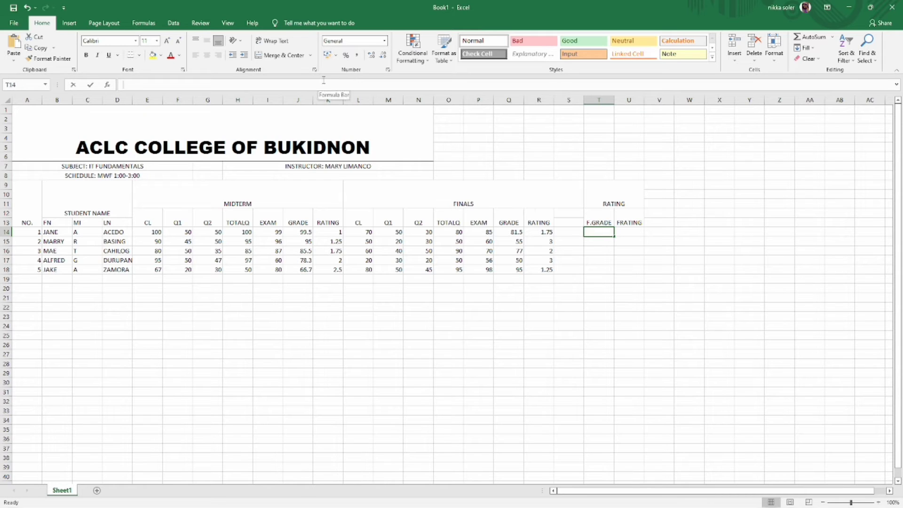
- Enter the final grade formula =I14*0.5+Q14*50/100 in T14
{"action": "left_click", "coordinate": [324, 82]}
{"action": "type", "text": "="}
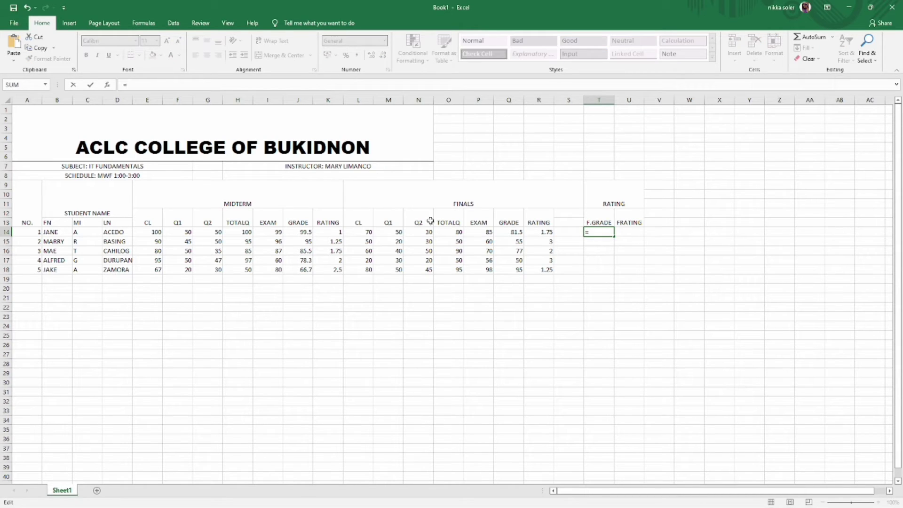
{"action": "left_click", "coordinate": [302, 231]}
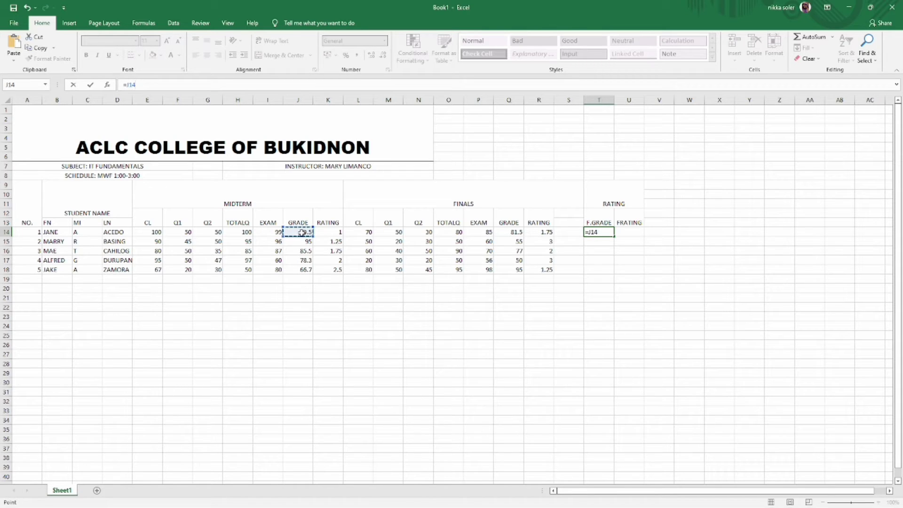
{"action": "type", "text": "*"}
{"action": "left_click", "coordinate": [515, 231]}
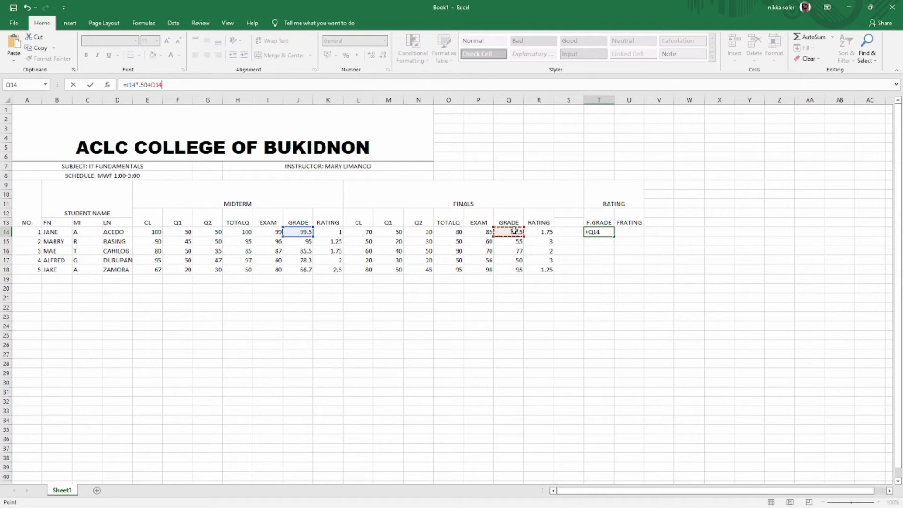
{"action": "type", "text": "*50"}
{"action": "left_click", "coordinate": [181, 83]}
{"action": "type", "text": "%"}
{"action": "key", "text": "BackSpace"}
{"action": "type", "text": "/100"}
{"action": "key", "text": "Return"}
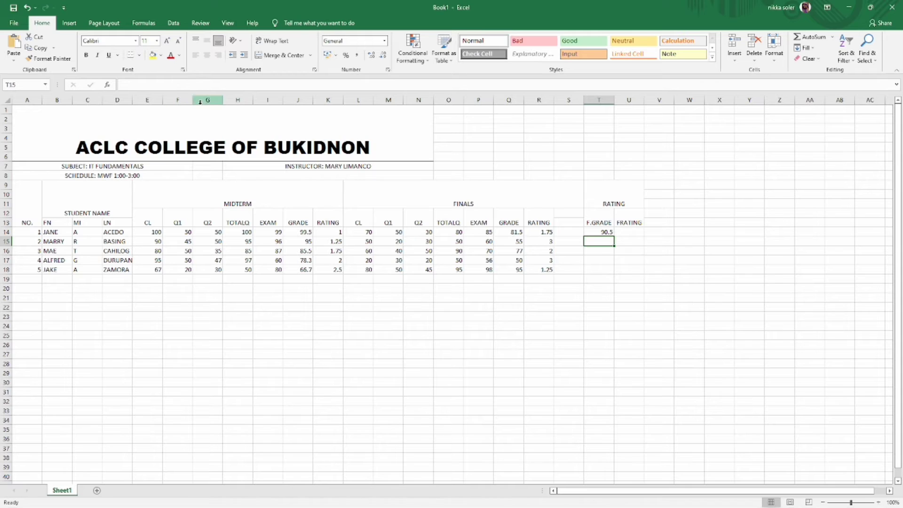
- Fill the F.GRADE formula down to T18, giving 90.5, 75, 81.25, 64.15, 80.85
{"action": "left_click", "coordinate": [600, 235]}
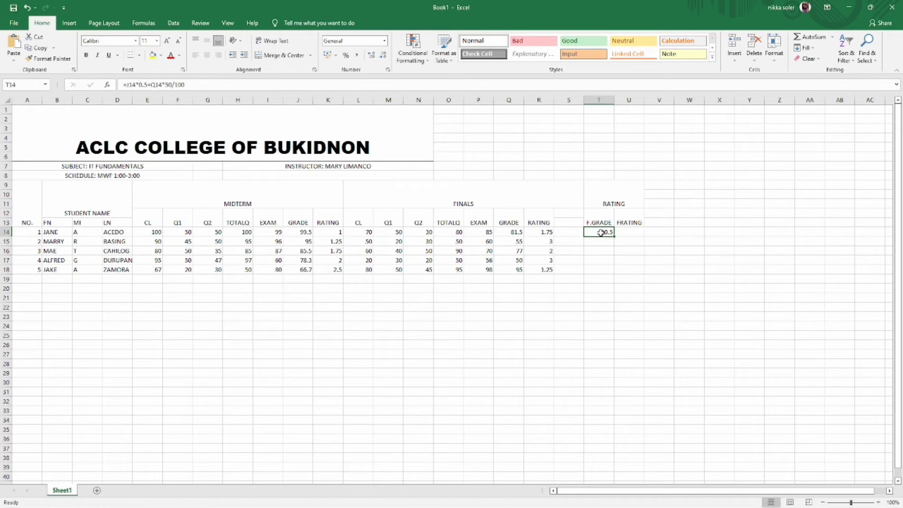
{"action": "left_click_drag", "start_coordinate": [615, 235], "coordinate": [611, 273]}
{"action": "left_click", "coordinate": [607, 236]}
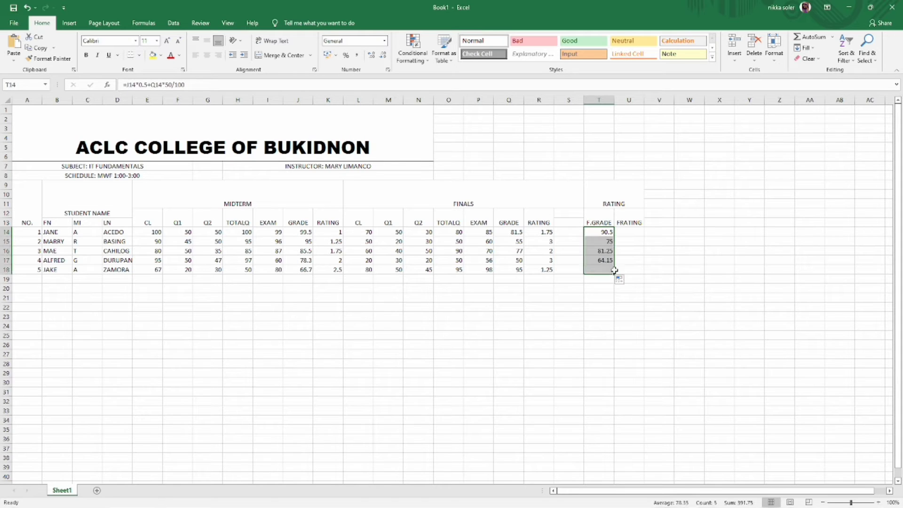
- Edit the FRATING heading text in U12 by removing its leading F
{"action": "left_click", "coordinate": [630, 234]}
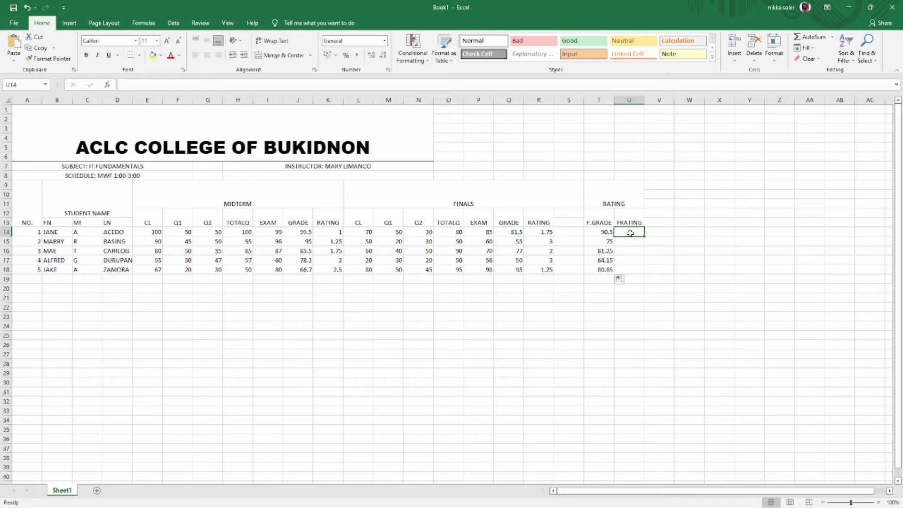
{"action": "left_click", "coordinate": [621, 224]}
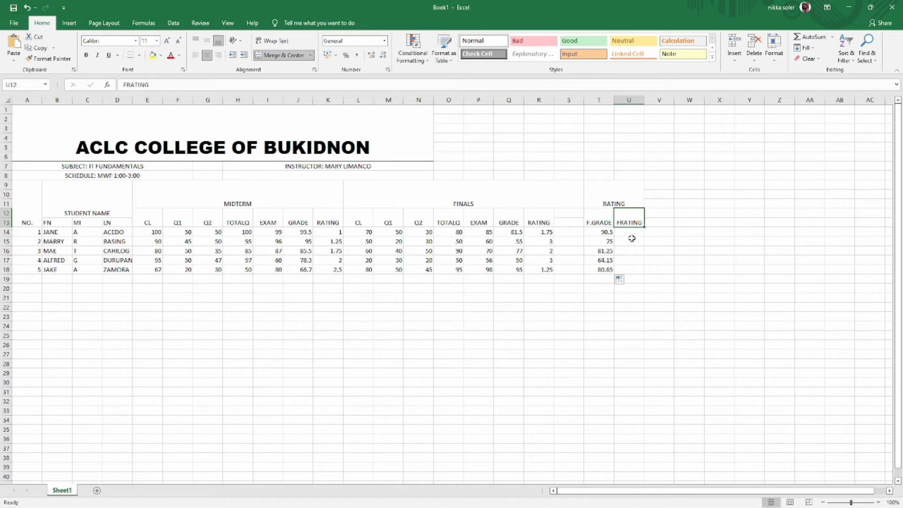
{"action": "key", "text": "Left"}
{"action": "key", "text": "Right"}
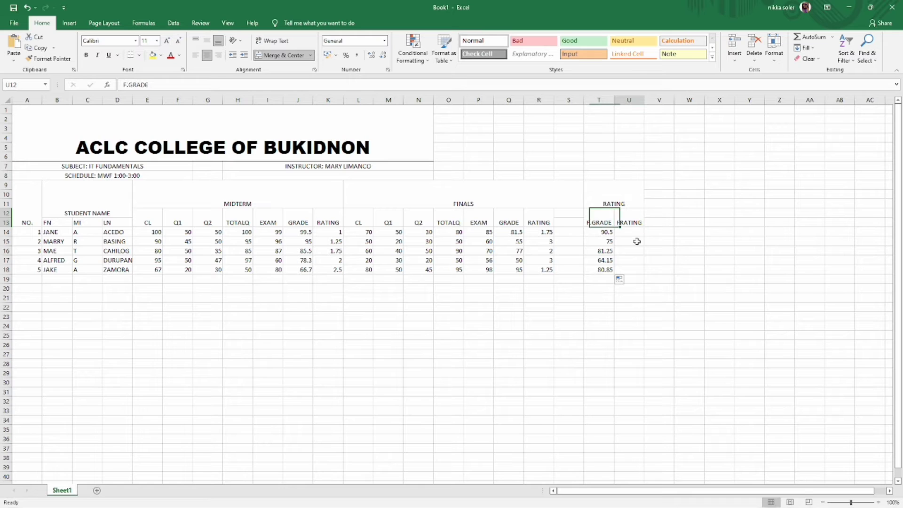
{"action": "double_click", "coordinate": [626, 224]}
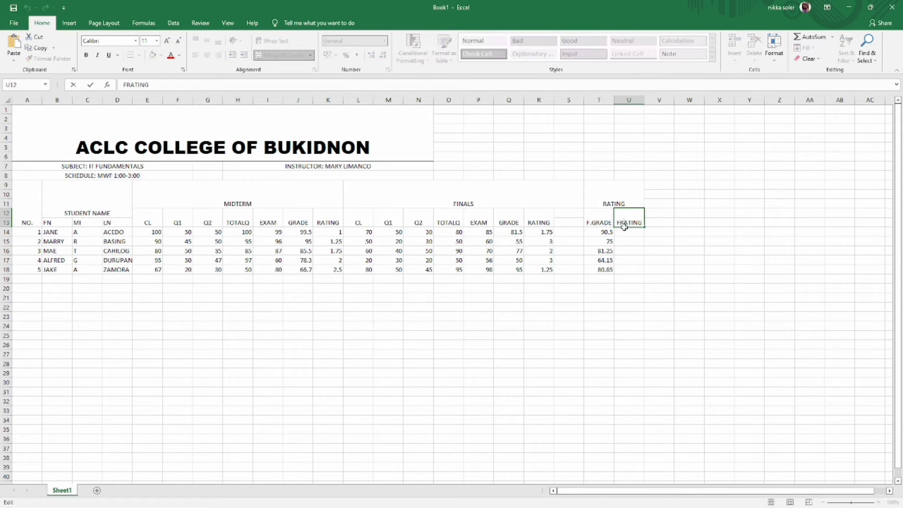
{"action": "key", "text": "BackSpace"}
{"action": "left_click", "coordinate": [624, 233]}
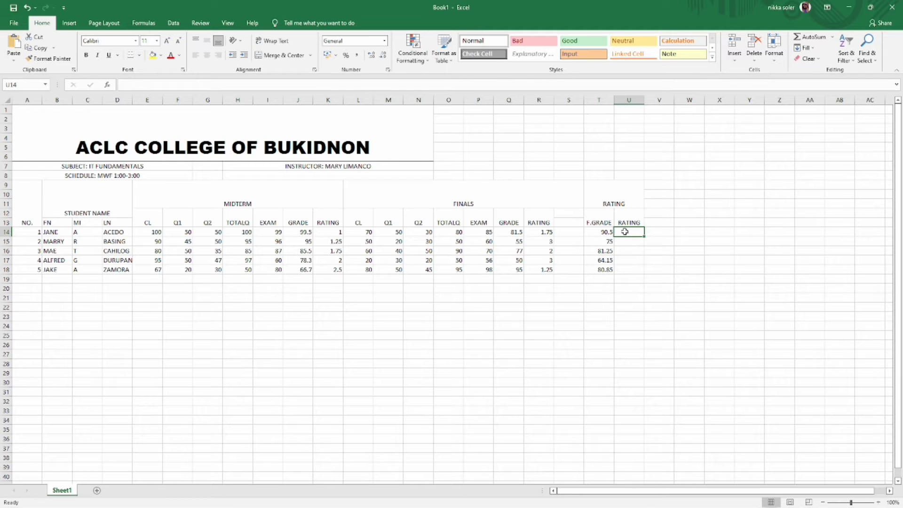
- Start U14's nested IF(AND(T14>=…)) formula with ratings 1 to 2.25 for thresholds 96 down to 69
{"action": "type", "text": "=IF(AND(T14>=96),1,IF"}
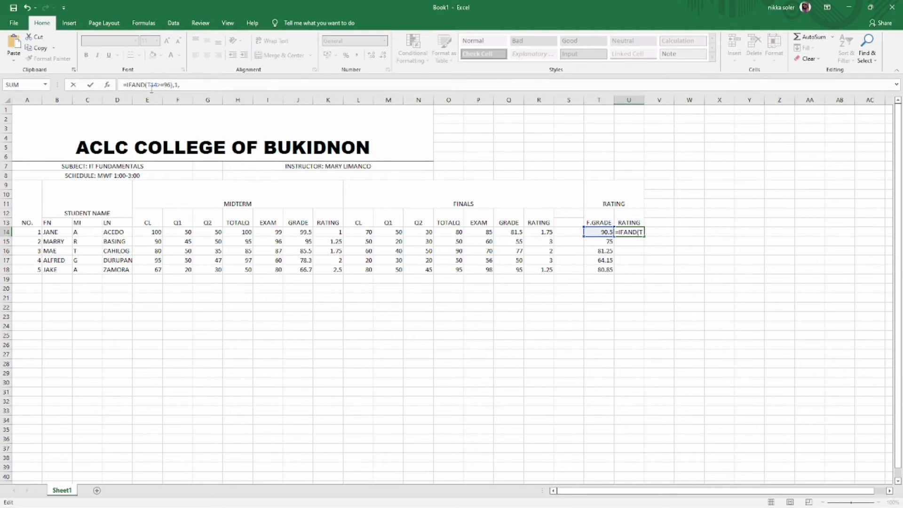
{"action": "type", "text": "("}
{"action": "left_click", "coordinate": [192, 85]}
{"action": "type", "text": "IF(AND(Q14>=96),1,"}
{"action": "key", "text": "Left"}
{"action": "key", "text": "Left"}
{"action": "key", "text": "Left"}
{"action": "key", "text": "Left"}
{"action": "key", "text": "Left"}
{"action": "key", "text": "Left"}
{"action": "key", "text": "Left"}
{"action": "key", "text": "Left"}
{"action": "key", "text": "Left"}
{"action": "key", "text": "Left"}
{"action": "key", "text": "BackSpace"}
{"action": "type", "text": "T"}
{"action": "key", "text": "Right"}
{"action": "key", "text": "Right"}
{"action": "key", "text": "Right"}
{"action": "key", "text": "Right"}
{"action": "key", "text": "Right"}
{"action": "key", "text": "Right"}
{"action": "key", "text": "BackSpace"}
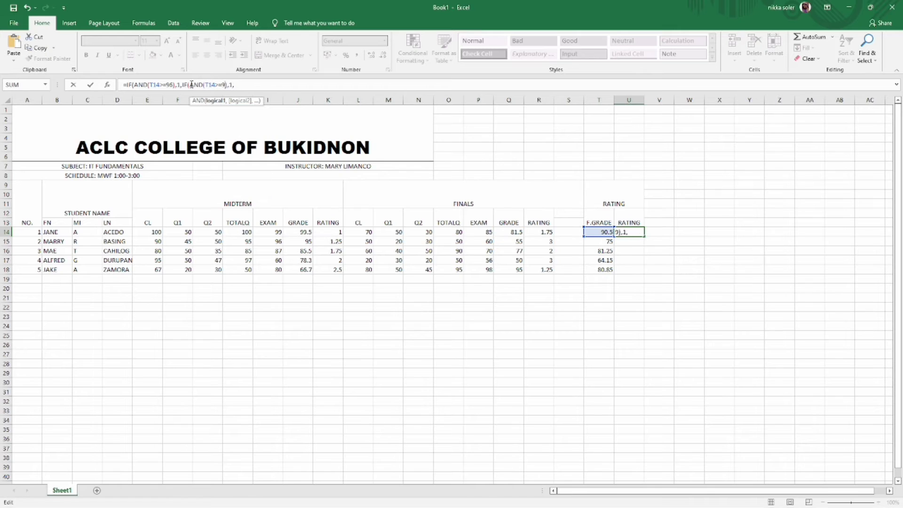
{"action": "type", "text": "1"}
{"action": "key", "text": "Right"}
{"action": "key", "text": "Right"}
{"action": "key", "text": "Right"}
{"action": "type", "text": ".25"}
{"action": "key", "text": "End"}
{"action": "type", "text": "IF(AND(Q14>=96),1,"}
{"action": "key", "text": "Left"}
{"action": "key", "text": "Left"}
{"action": "key", "text": "Left"}
{"action": "key", "text": "Left"}
{"action": "key", "text": "Left"}
{"action": "key", "text": "Left"}
{"action": "key", "text": "Left"}
{"action": "key", "text": "Left"}
{"action": "key", "text": "Left"}
{"action": "key", "text": "Left"}
{"action": "key", "text": "Left"}
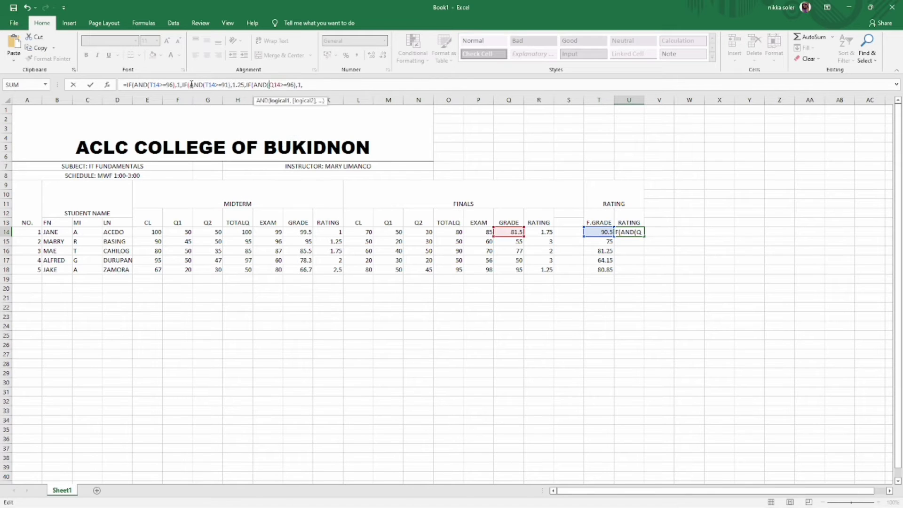
{"action": "type", "text": "T14>=86),1.5,IF(AM"}
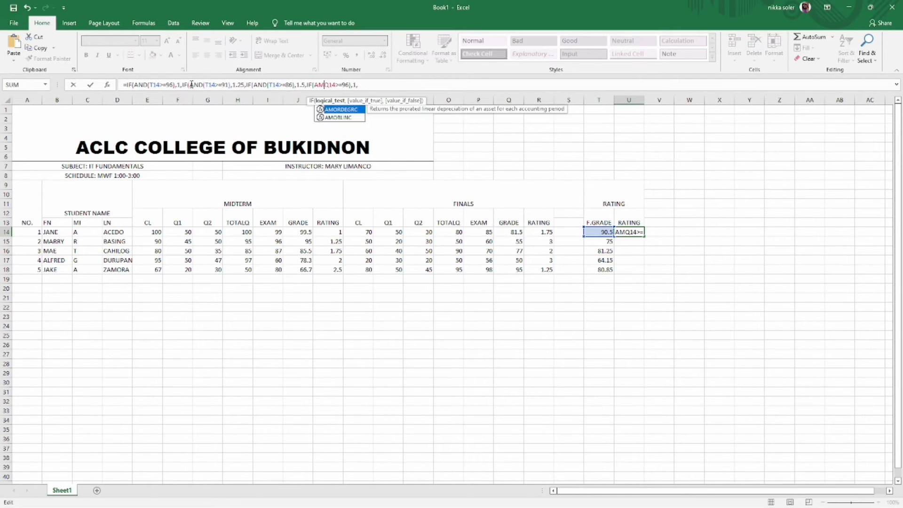
{"action": "key", "text": "BackSpace"}
{"action": "type", "text": "ND(T14>=81),1.75,IF("}
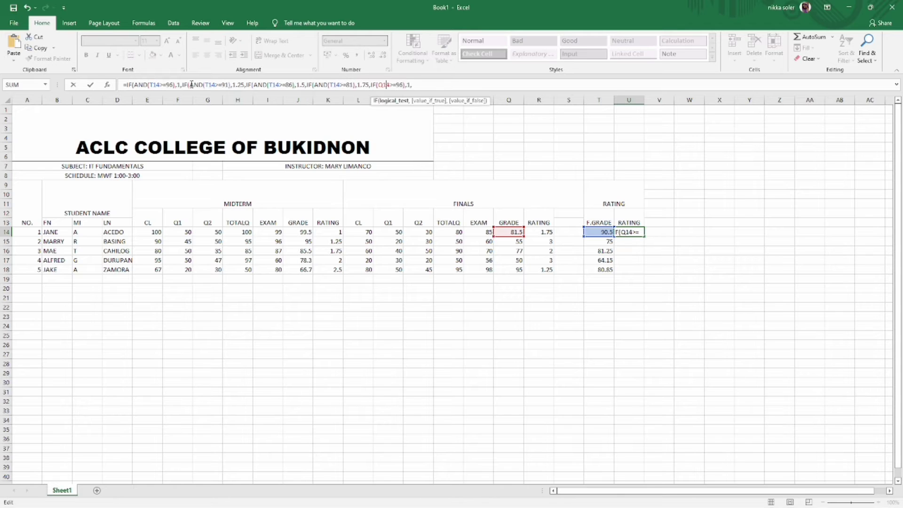
{"action": "type", "text": "AND(T14>=75),2,IF("}
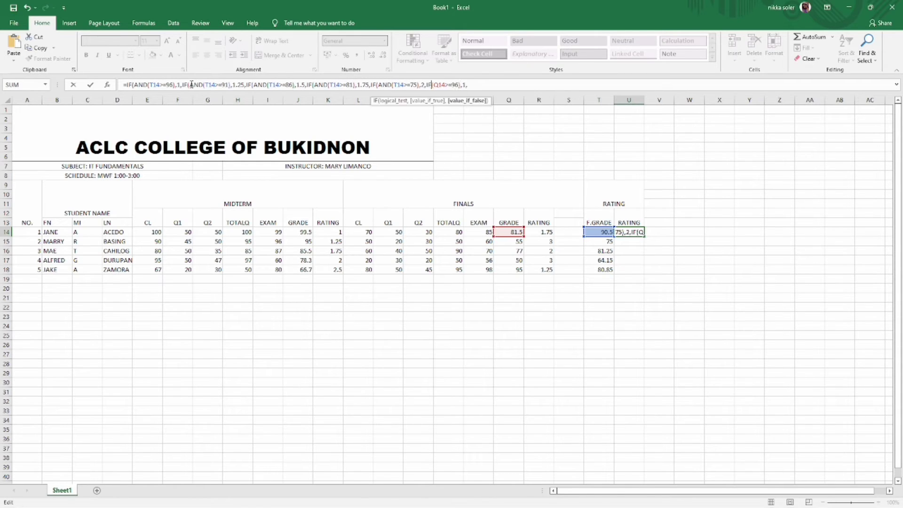
{"action": "type", "text": "AND(T14>=69),2.25,IF(AND(T14>"}
- Finish the formula with 63→2.5, 57→2.75, 50→3 and T14<50→5, so U14 shows 1.5
{"action": "key", "text": "Delete"}
{"action": "key", "text": "Delete"}
{"action": "key", "text": "Delete"}
{"action": "key", "text": "Delete"}
{"action": "key", "text": "Delete"}
{"action": "key", "text": "Delete"}
{"action": "key", "text": "Delete"}
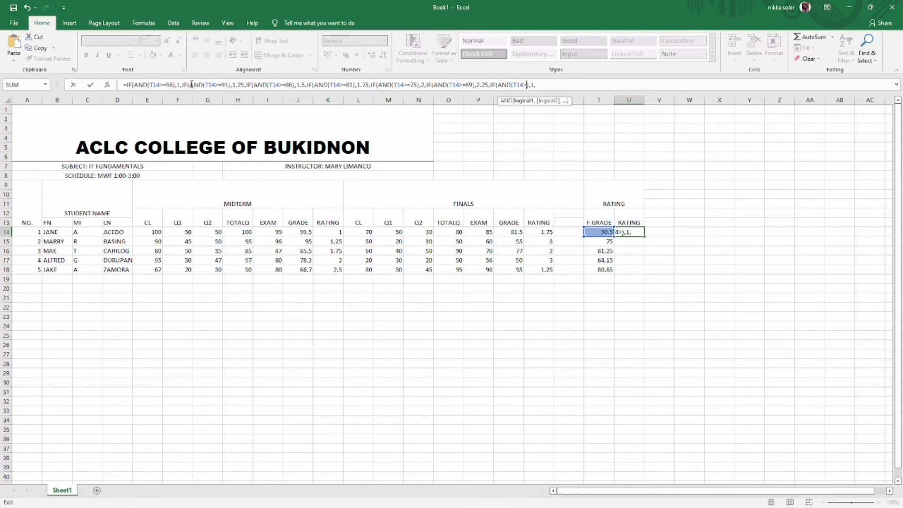
{"action": "type", "text": "=63),2.5,IF(AND(T14>=96"}
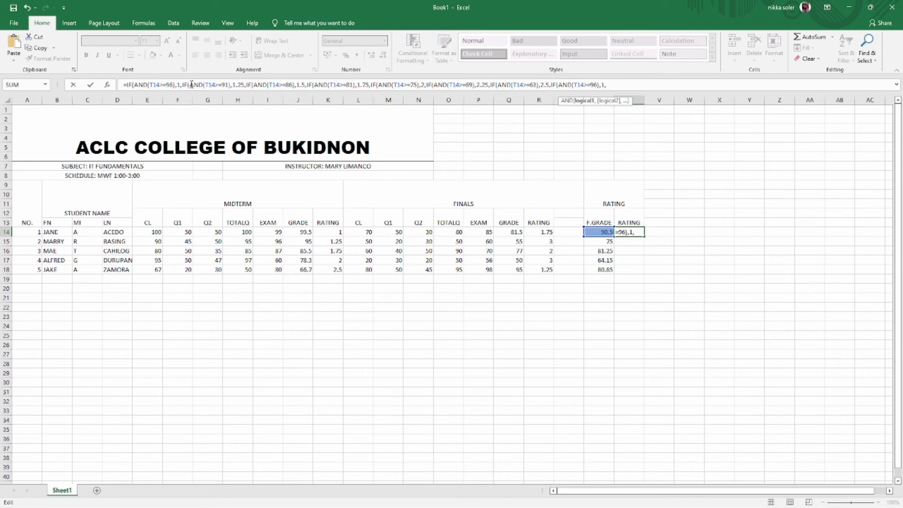
{"action": "key", "text": "BackSpace"}
{"action": "key", "text": "BackSpace"}
{"action": "type", "text": "57"}
{"action": "key", "text": "Right"}
{"action": "key", "text": "Right"}
{"action": "key", "text": "Right"}
{"action": "key", "text": "BackSpace"}
{"action": "type", "text": "2.75."}
{"action": "type", "text": "IF(AND(Q14>=96),1,"}
{"action": "key", "text": "Left"}
{"action": "key", "text": "Left"}
{"action": "key", "text": "Left"}
{"action": "key", "text": "Left"}
{"action": "key", "text": "Left"}
{"action": "key", "text": "Left"}
{"action": "key", "text": "Left"}
{"action": "key", "text": "Left"}
{"action": "key", "text": "Left"}
{"action": "key", "text": "Left"}
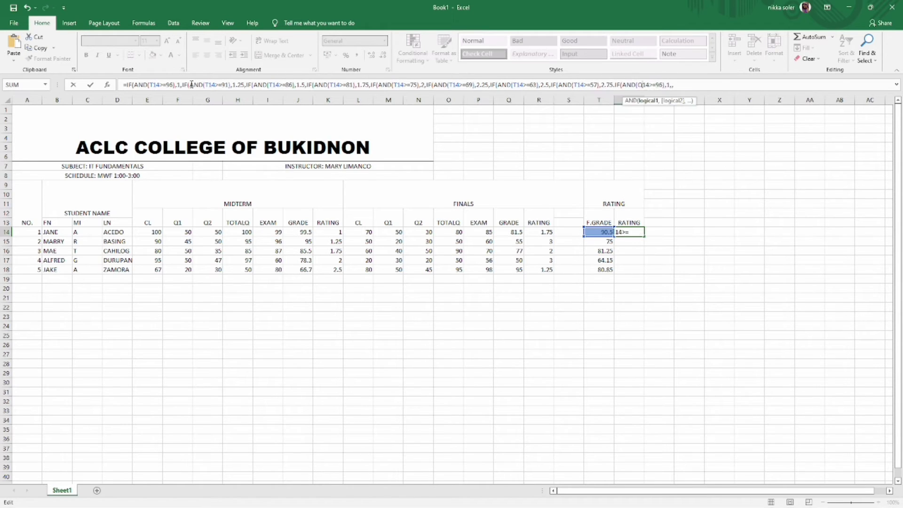
{"action": "key", "text": "BackSpace"}
{"action": "type", "text": "T"}
{"action": "key", "text": "Right"}
{"action": "key", "text": "Right"}
{"action": "key", "text": "Right"}
{"action": "key", "text": "Right"}
{"action": "key", "text": "Right"}
{"action": "key", "text": "Right"}
{"action": "key", "text": "BackSpace"}
{"action": "key", "text": "BackSpace"}
{"action": "type", "text": "50"}
{"action": "key", "text": "Right"}
{"action": "key", "text": "Right"}
{"action": "key", "text": "Right"}
{"action": "key", "text": "BackSpace"}
{"action": "type", "text": "3"}
{"action": "key", "text": "Delete"}
{"action": "key", "text": "Left"}
{"action": "key", "text": "Left"}
{"action": "key", "text": "Left"}
{"action": "key", "text": "Left"}
{"action": "key", "text": "Left"}
{"action": "key", "text": "Left"}
{"action": "key", "text": "Left"}
{"action": "key", "text": "Left"}
{"action": "key", "text": "Left"}
{"action": "key", "text": "Left"}
{"action": "key", "text": "Left"}
{"action": "key", "text": "Left"}
{"action": "key", "text": "Left"}
{"action": "key", "text": "Left"}
{"action": "key", "text": "Left"}
{"action": "key", "text": "Left"}
{"action": "key", "text": "Left"}
{"action": "key", "text": "BackSpace"}
{"action": "key", "text": "comma"}
{"action": "key", "text": "Right"}
{"action": "key", "text": "Right"}
{"action": "key", "text": "Right"}
{"action": "key", "text": "Right"}
{"action": "key", "text": "Right"}
{"action": "key", "text": "Right"}
{"action": "key", "text": "Right"}
{"action": "key", "text": "Right"}
{"action": "key", "text": "Right"}
{"action": "key", "text": "Right"}
{"action": "key", "text": "Right"}
{"action": "key", "text": "Right"}
{"action": "key", "text": "Right"}
{"action": "key", "text": "Right"}
{"action": "key", "text": "Right"}
{"action": "key", "text": "Right"}
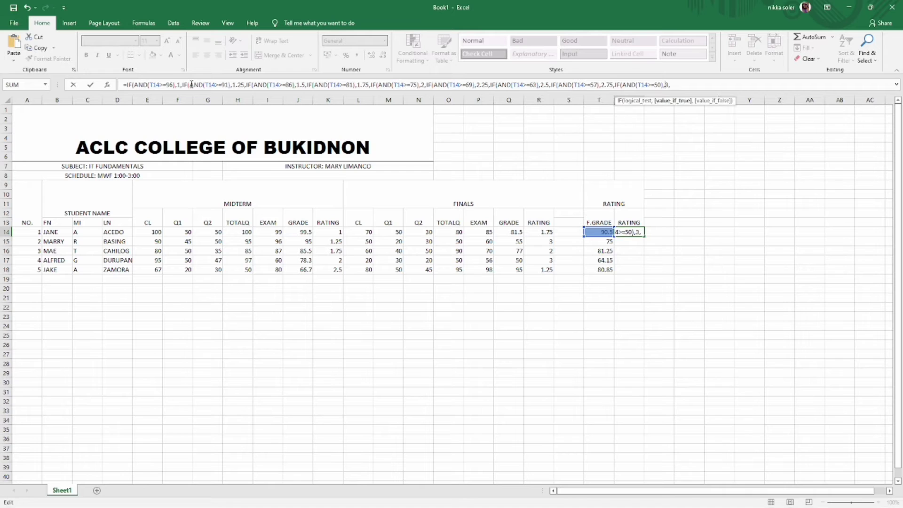
{"action": "type", "text": "IF(AND(T14<50),5)))))"}
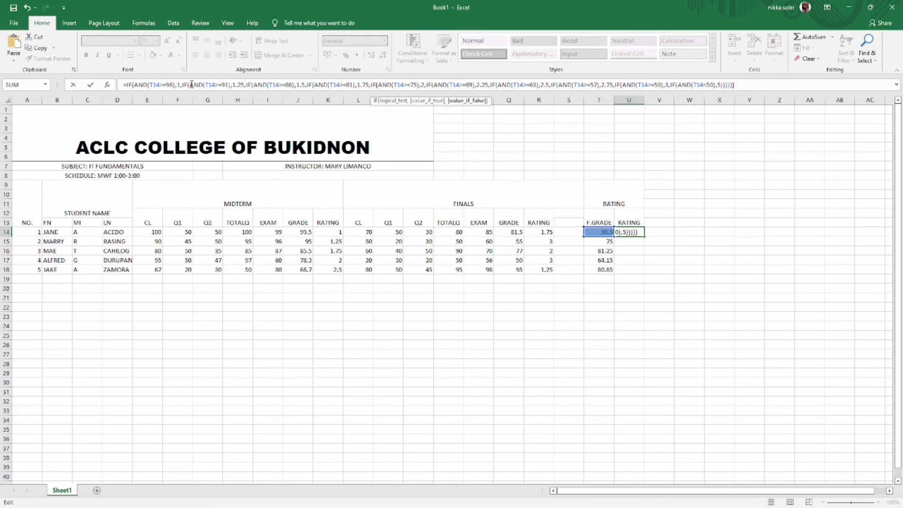
{"action": "key", "text": "Return"}
{"action": "left_click", "coordinate": [644, 233]}
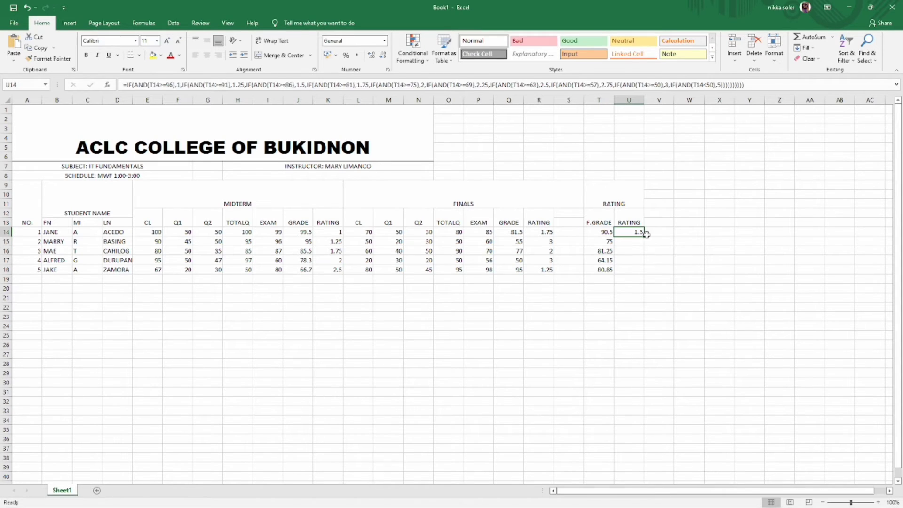
- Fill the rating formula down to U18 and merge the RATING header across T9:V11
{"action": "left_click_drag", "start_coordinate": [644, 236], "coordinate": [641, 241]}
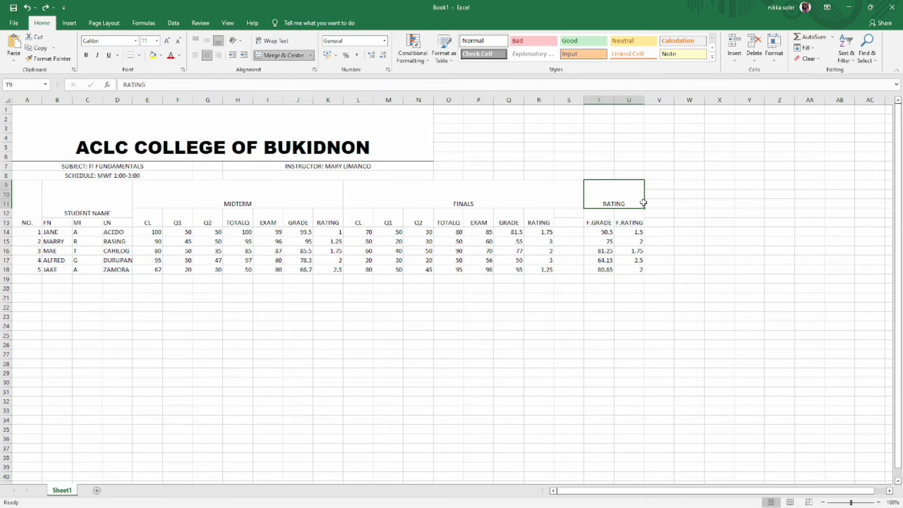
{"action": "left_click_drag", "start_coordinate": [641, 202], "coordinate": [650, 203]}
{"action": "left_click", "coordinate": [283, 55]}
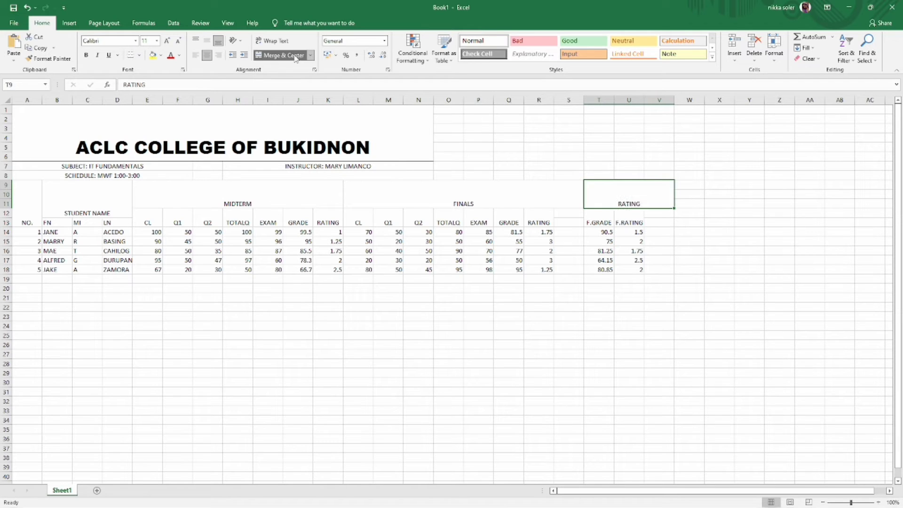
- Merge V12:V13 into a REMARKS header and widen column V to fit it
{"action": "left_click_drag", "start_coordinate": [659, 214], "coordinate": [658, 222]}
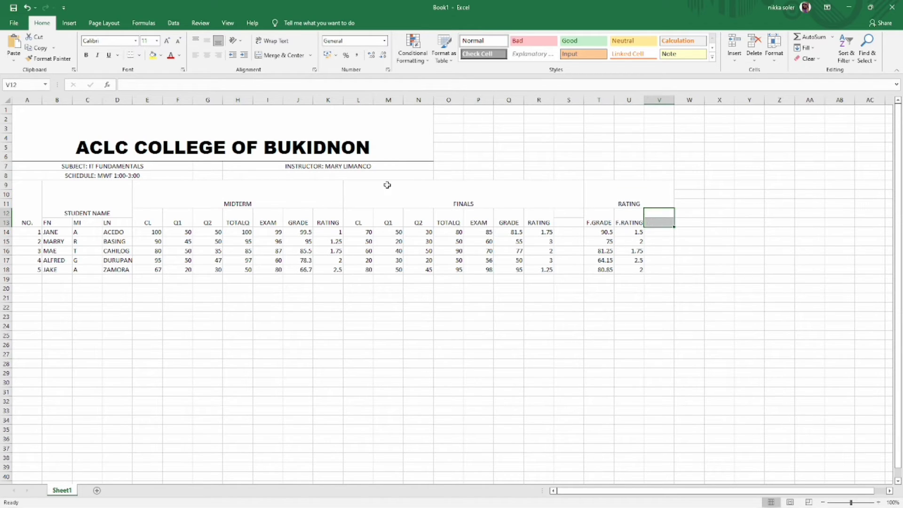
{"action": "left_click", "coordinate": [283, 55]}
{"action": "type", "text": "RE"}
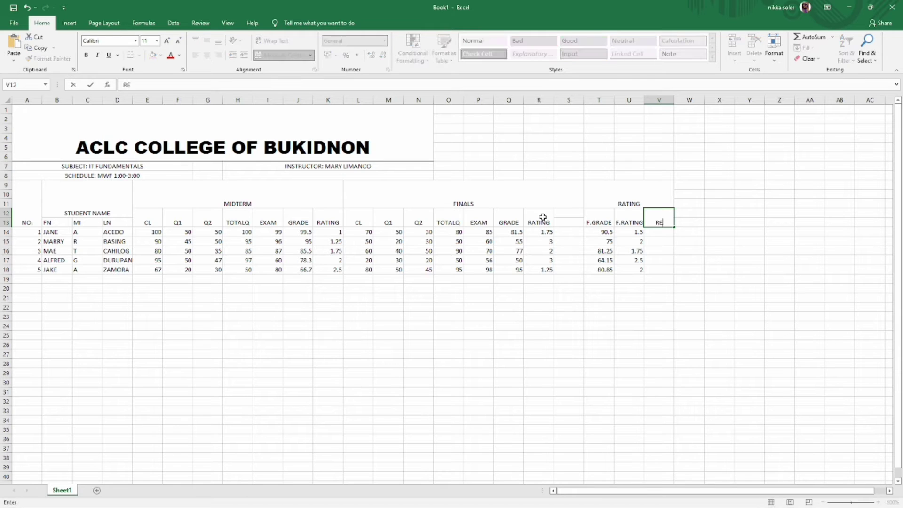
{"action": "type", "text": "MARKS"}
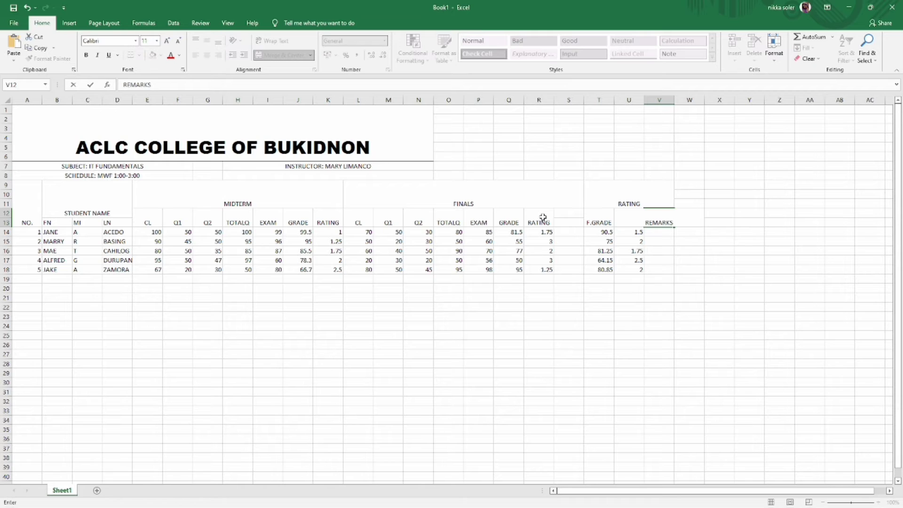
{"action": "key", "text": "Return"}
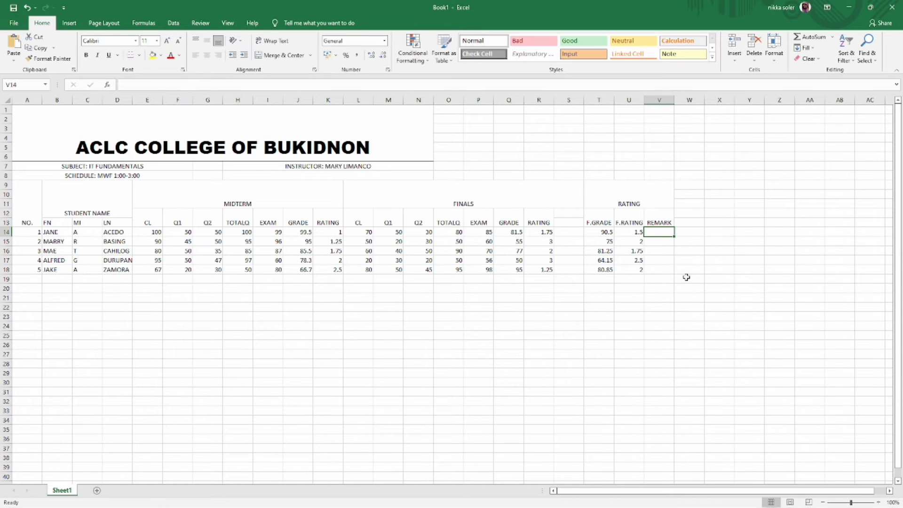
{"action": "left_click", "coordinate": [666, 221]}
{"action": "left_click_drag", "start_coordinate": [674, 100], "coordinate": [678, 99]}
{"action": "double_click", "coordinate": [671, 221]}
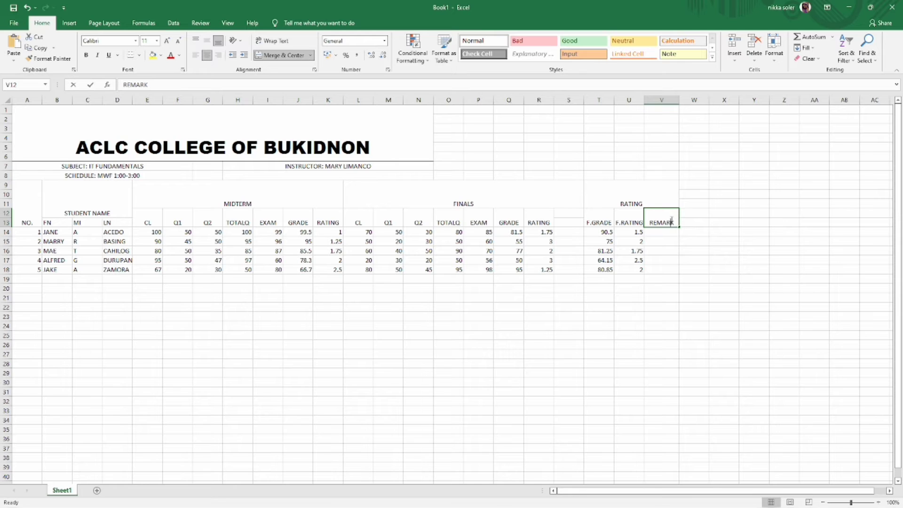
{"action": "type", "text": "S"}
{"action": "key", "text": "Return"}
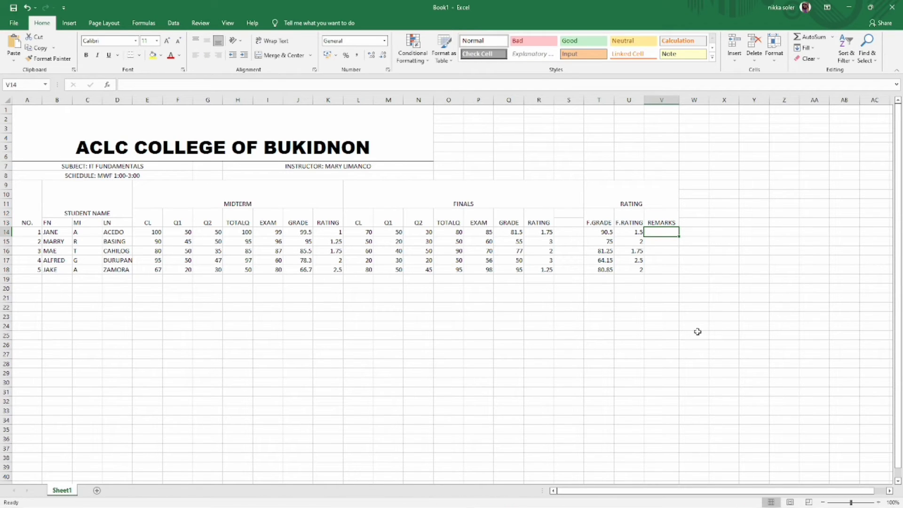
- Fill V14:V18 with PASSED remarks and select all five
{"action": "mouse_move", "coordinate": [449, 491]}
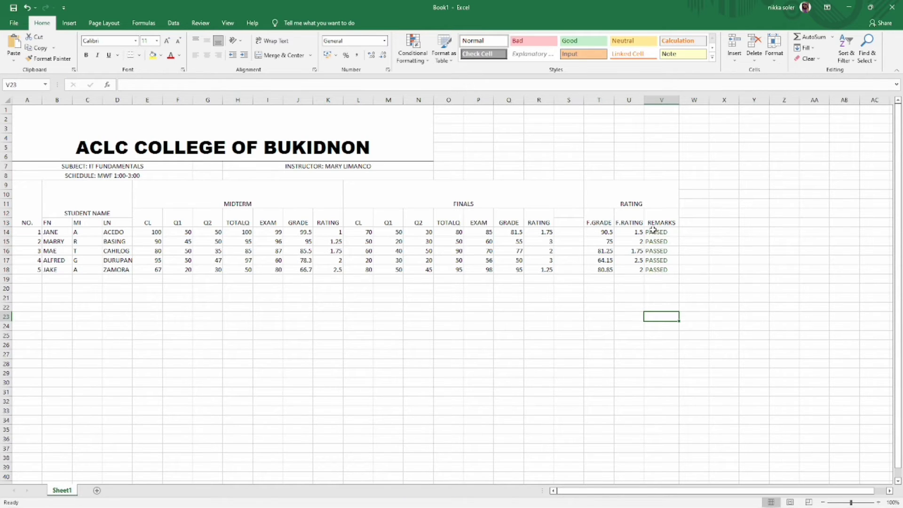
{"action": "left_click", "coordinate": [652, 232]}
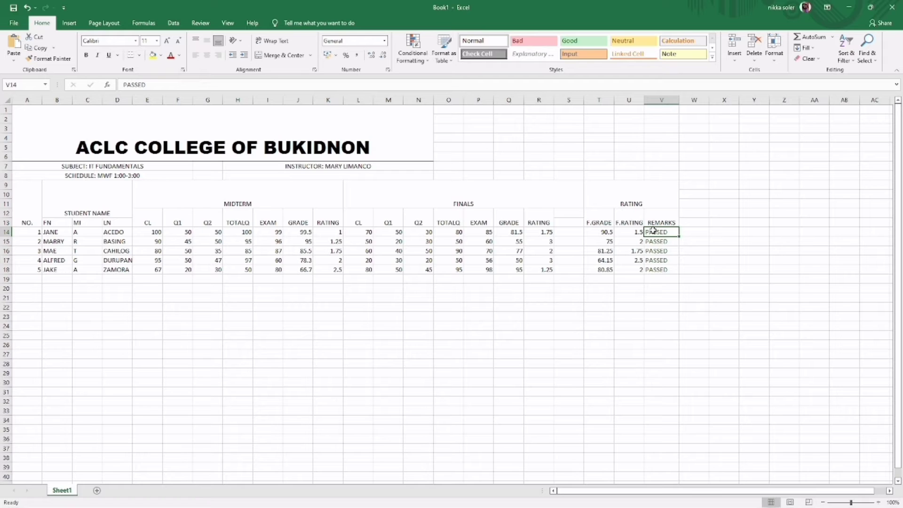
{"action": "left_click", "coordinate": [598, 316]}
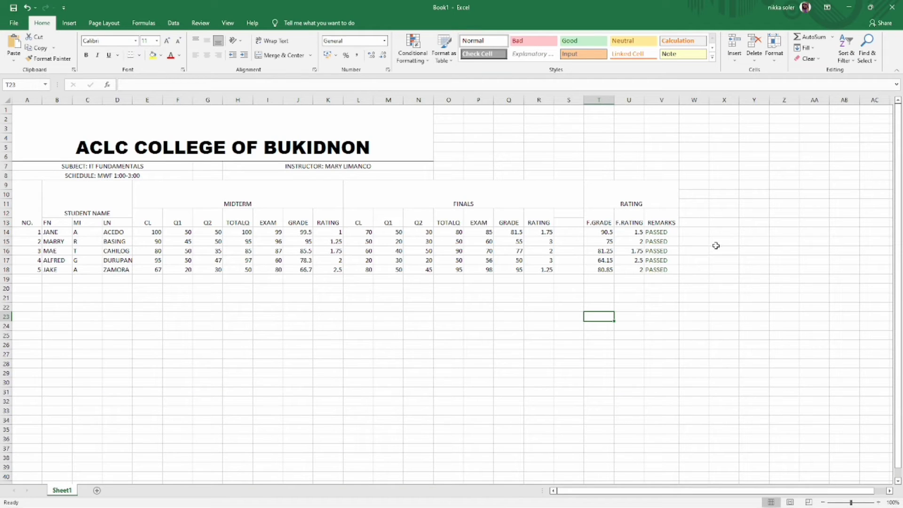
{"action": "left_click_drag", "start_coordinate": [657, 230], "coordinate": [658, 269]}
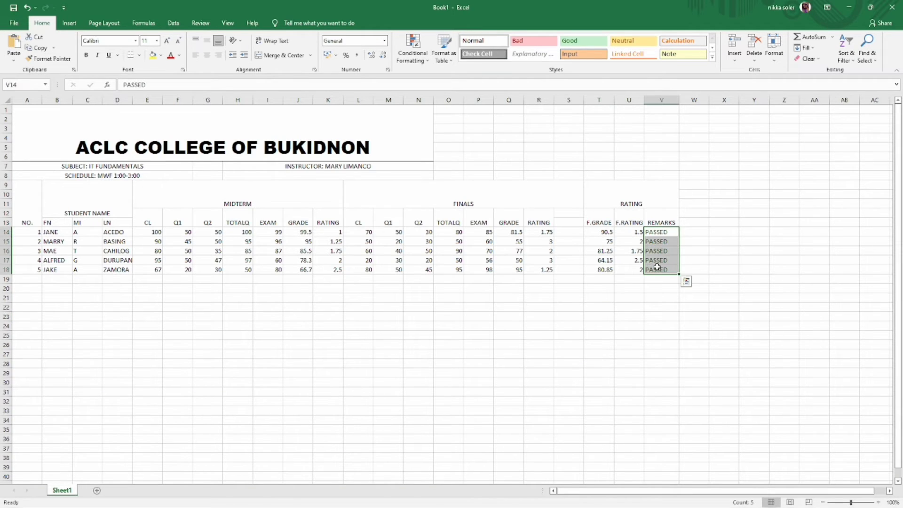
- Create a new conditional formatting rule for cells whose specific text contains FAILED
{"action": "left_click", "coordinate": [413, 55]}
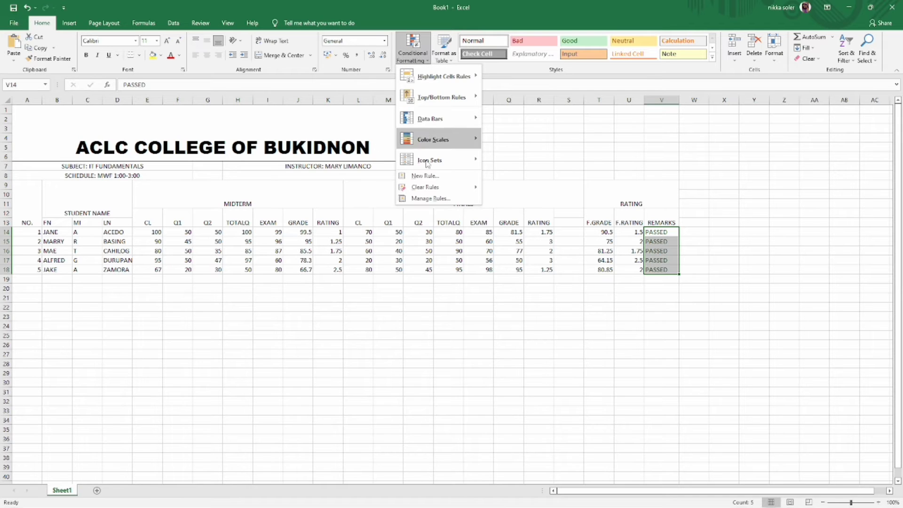
{"action": "left_click", "coordinate": [432, 179]}
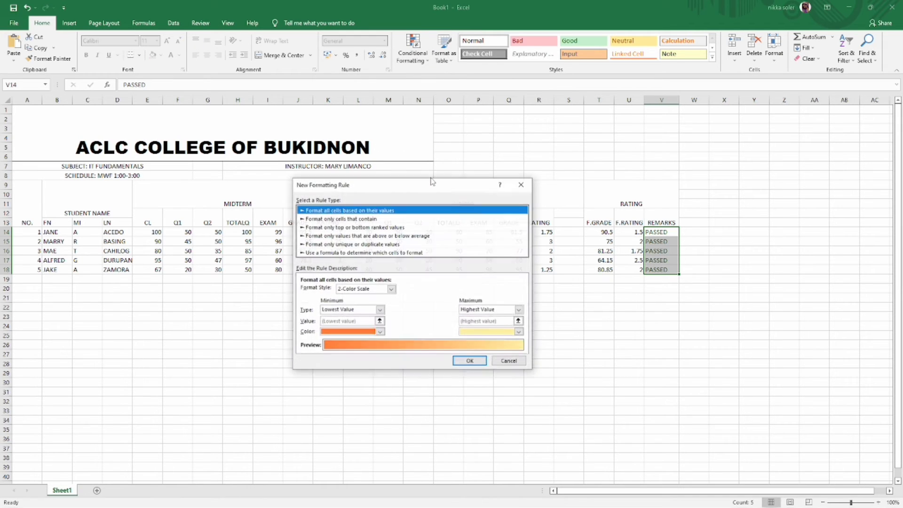
{"action": "left_click", "coordinate": [373, 219]}
{"action": "left_click", "coordinate": [348, 291]}
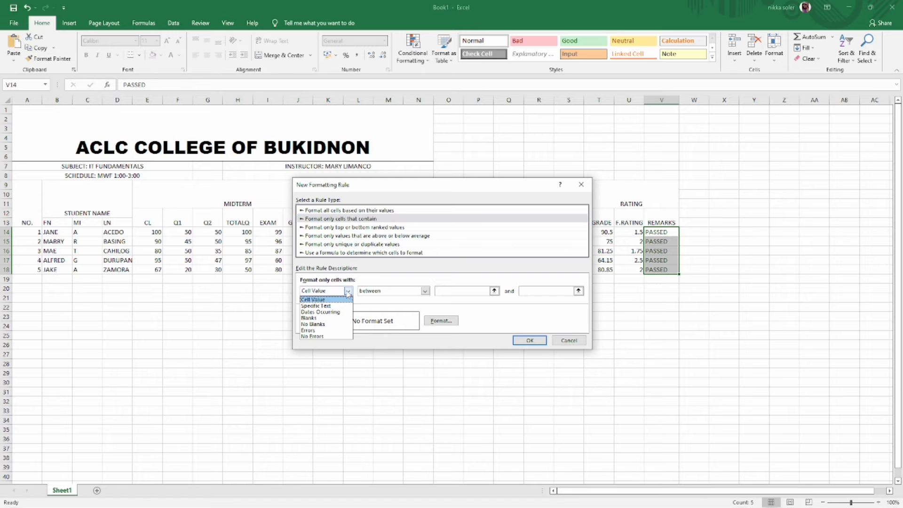
{"action": "left_click", "coordinate": [343, 306]}
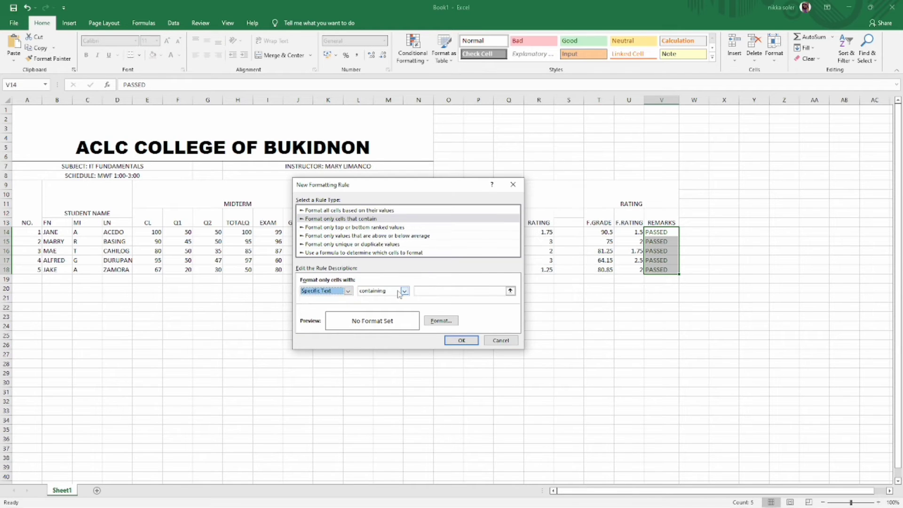
{"action": "left_click", "coordinate": [403, 291]}
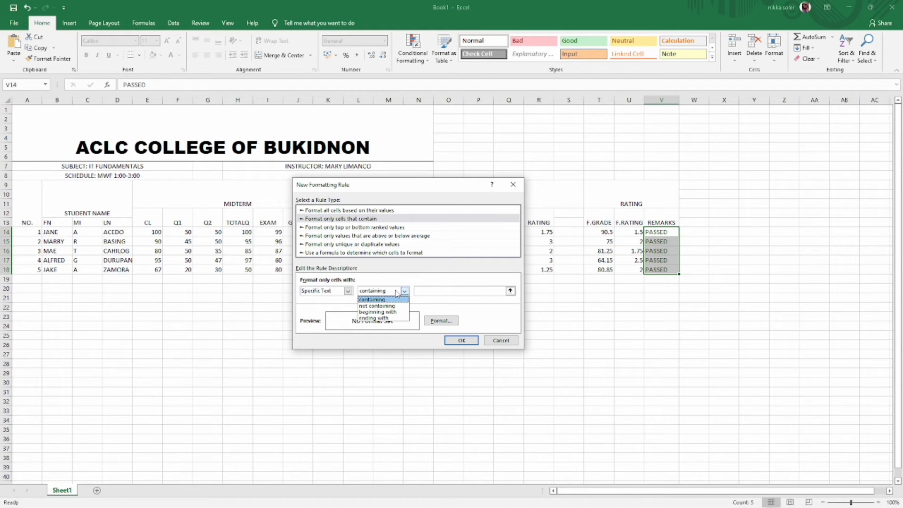
{"action": "left_click", "coordinate": [426, 291]}
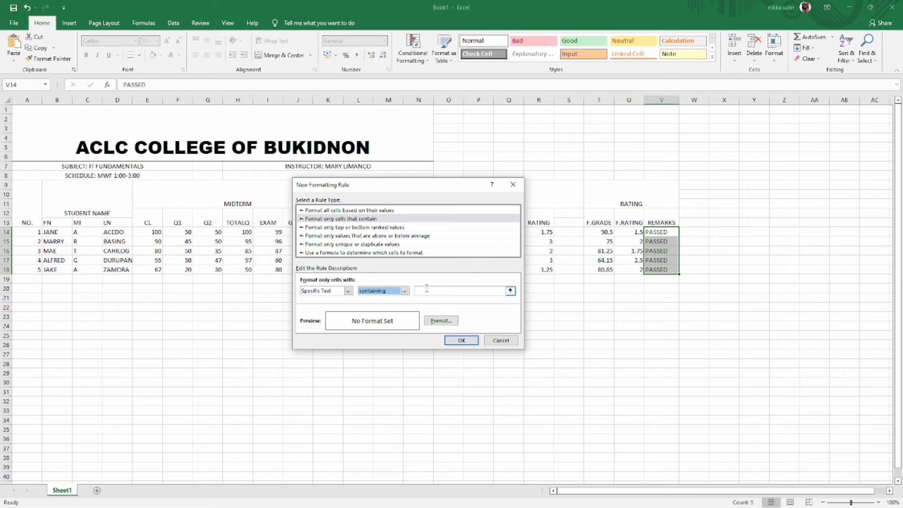
{"action": "left_click", "coordinate": [434, 291]}
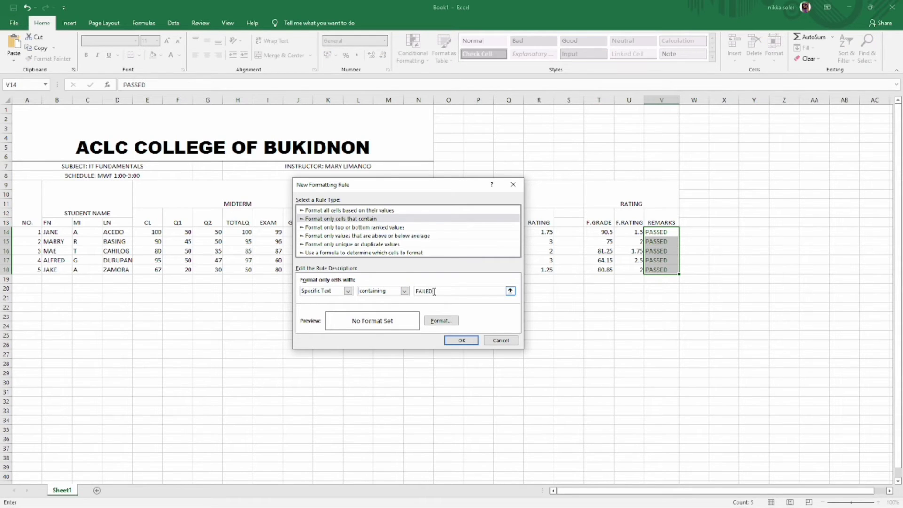
- Give the FAILED rule a red font colour and apply it
{"action": "left_click", "coordinate": [441, 320]}
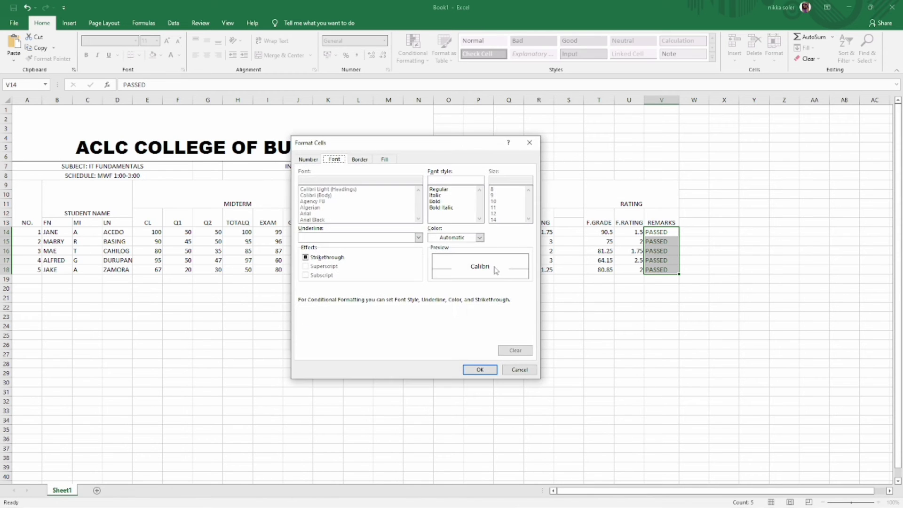
{"action": "left_click", "coordinate": [479, 237]}
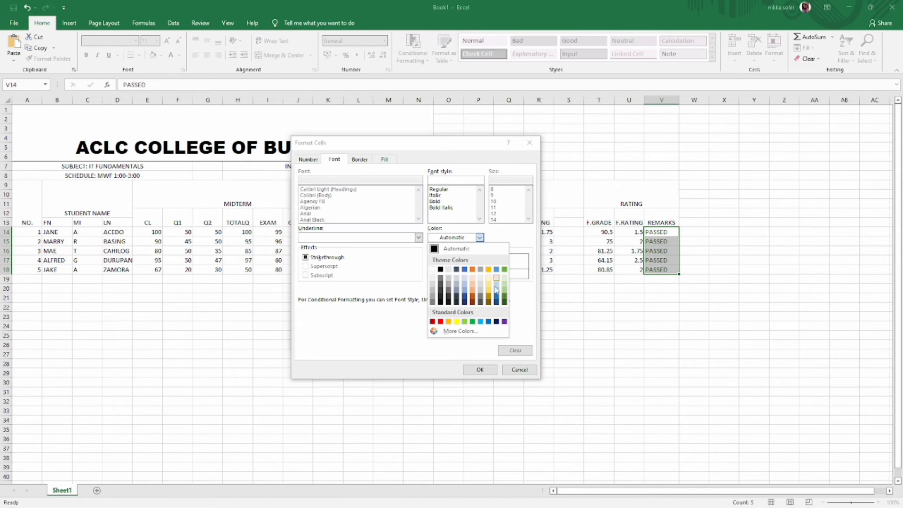
{"action": "left_click", "coordinate": [440, 322]}
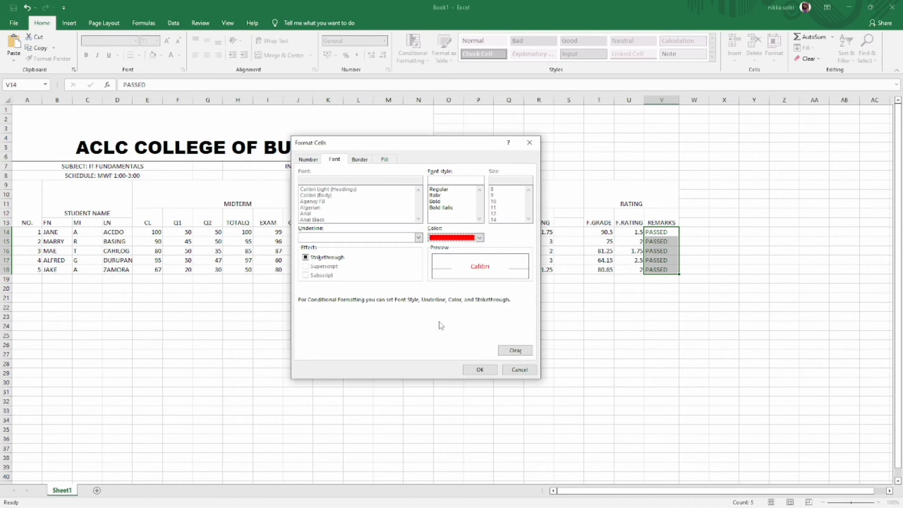
{"action": "left_click", "coordinate": [487, 372]}
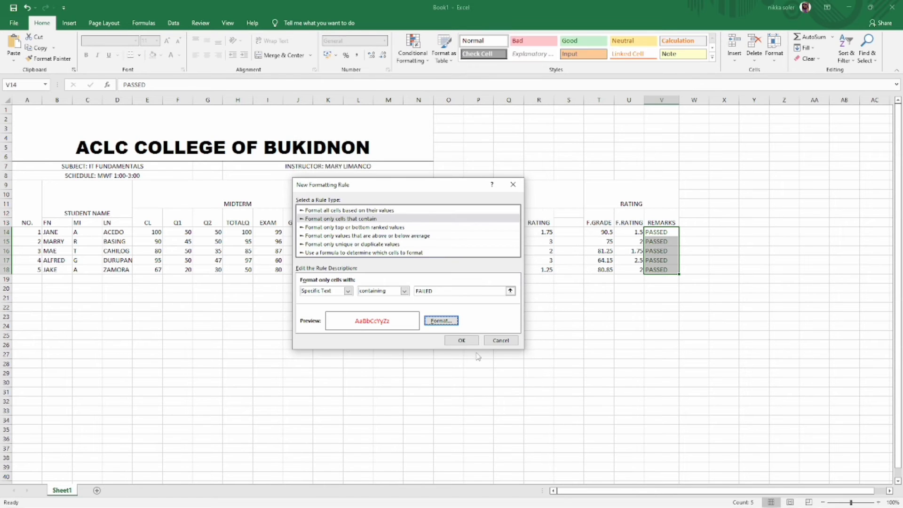
{"action": "left_click", "coordinate": [463, 340]}
{"action": "left_click", "coordinate": [239, 271]}
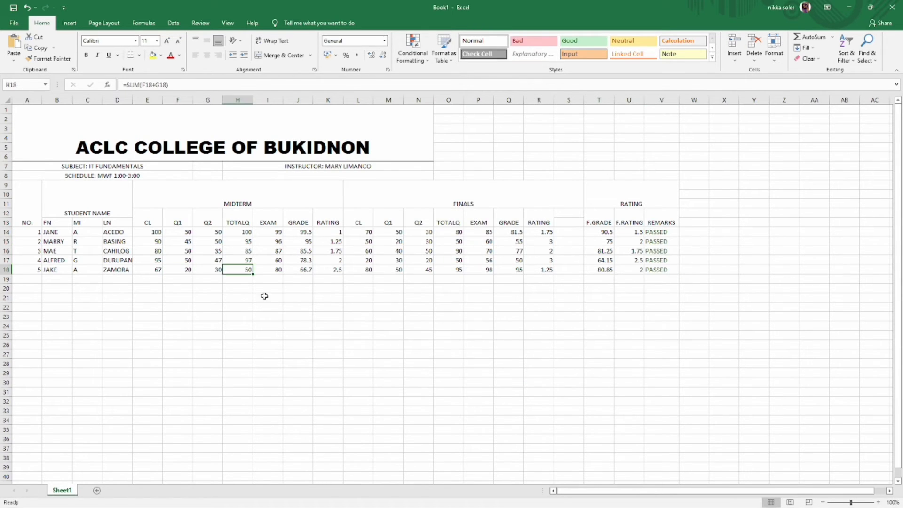
- Refill the midterm TOTALQ formula down into H18
{"action": "double_click", "coordinate": [244, 272]}
{"action": "left_click", "coordinate": [359, 353]}
{"action": "key", "text": "Escape"}
{"action": "double_click", "coordinate": [244, 271]}
{"action": "left_click", "coordinate": [178, 325]}
{"action": "key", "text": "Return"}
{"action": "left_click_drag", "start_coordinate": [240, 233], "coordinate": [252, 272]}
{"action": "left_click", "coordinate": [271, 300]}
{"action": "left_click", "coordinate": [211, 271]}
{"action": "left_click", "coordinate": [241, 271]}
- Enter 30 in I18 and P18, 20 in O18, and FAILED in V18
{"action": "left_click", "coordinate": [270, 271]}
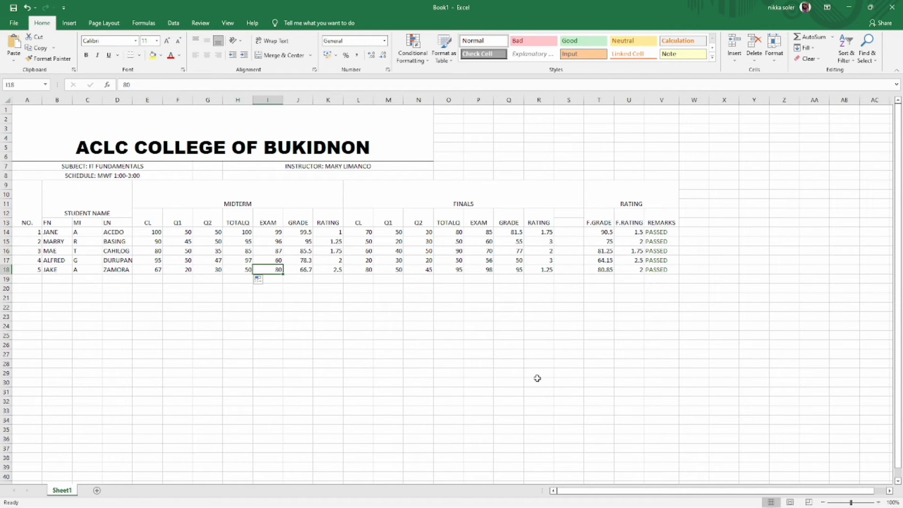
{"action": "type", "text": "30"}
{"action": "key", "text": "Return"}
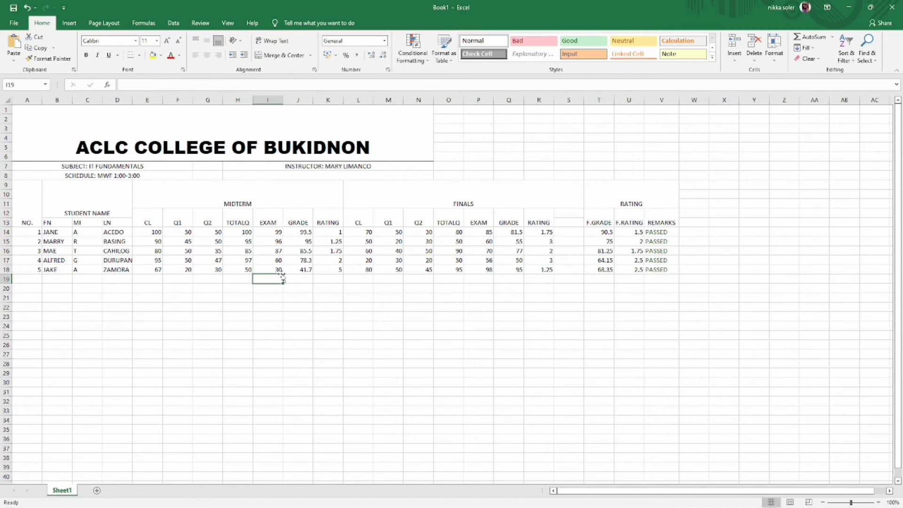
{"action": "left_click", "coordinate": [484, 271]}
{"action": "type", "text": "30"}
{"action": "key", "text": "Return"}
{"action": "left_click", "coordinate": [455, 270]}
{"action": "type", "text": "20"}
{"action": "key", "text": "Return"}
{"action": "left_click", "coordinate": [658, 271]}
{"action": "type", "text": "FAILED"}
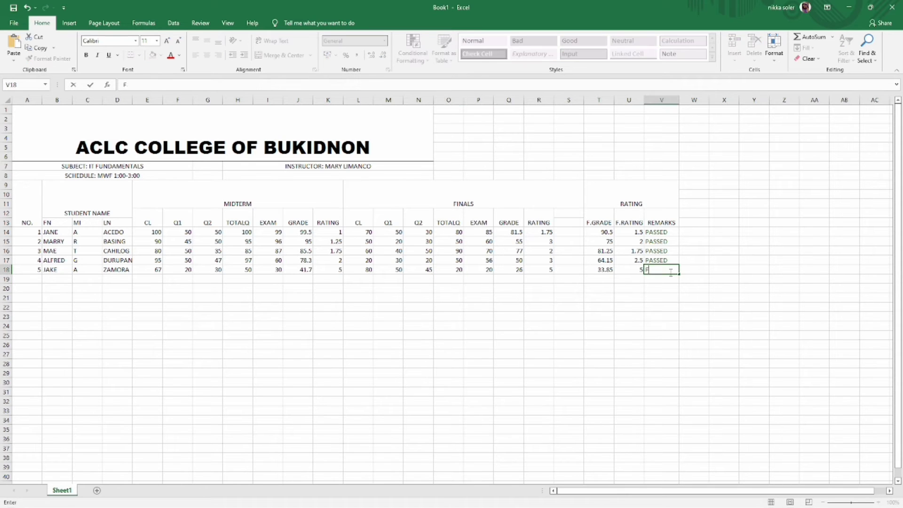
{"action": "key", "text": "Return"}
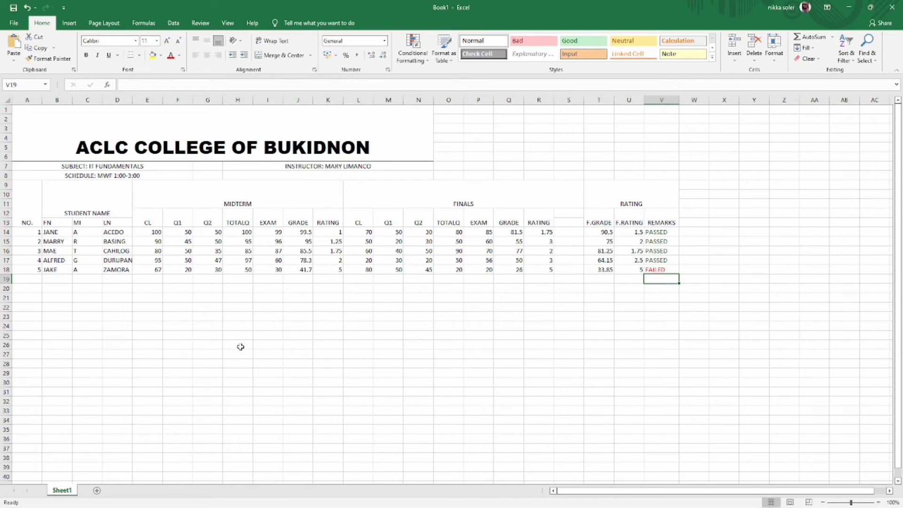
{"action": "left_click", "coordinate": [77, 146]}
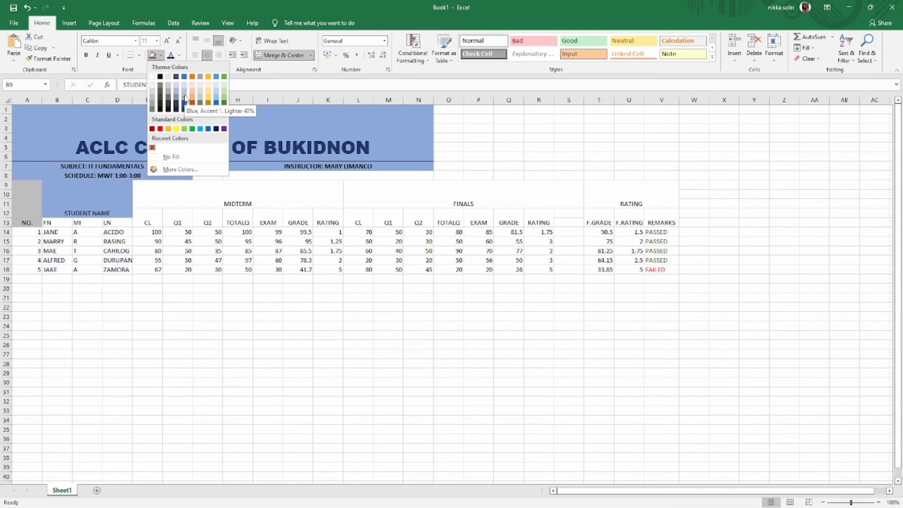
- Fill the title block and the STUDENT NAME, FN, MI and LN headers with blue shades
{"action": "left_click", "coordinate": [184, 92]}
{"action": "left_click", "coordinate": [57, 222]}
{"action": "left_click", "coordinate": [160, 55]}
{"action": "left_click", "coordinate": [183, 85]}
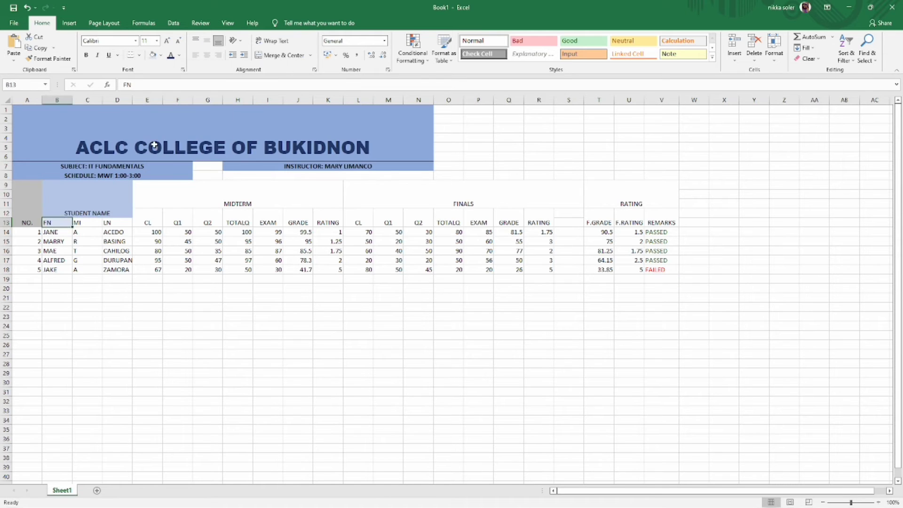
{"action": "left_click", "coordinate": [87, 222]}
{"action": "left_click", "coordinate": [152, 55]}
{"action": "left_click", "coordinate": [117, 223]}
{"action": "left_click", "coordinate": [153, 55]}
{"action": "left_click", "coordinate": [210, 175]}
{"action": "left_click", "coordinate": [210, 191]}
- Add bottom borders under the subject, schedule and instructor lines
{"action": "left_click", "coordinate": [179, 166]}
{"action": "left_click", "coordinate": [140, 55]}
{"action": "left_click", "coordinate": [155, 79]}
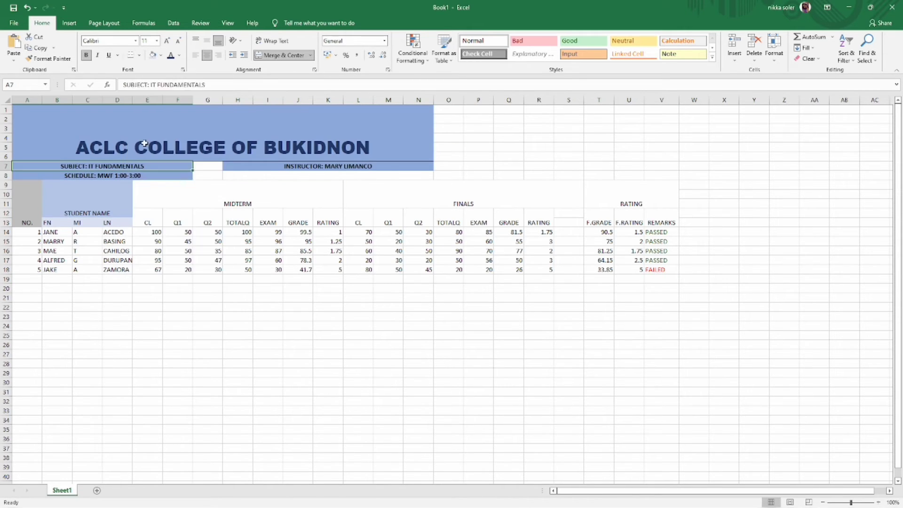
{"action": "left_click", "coordinate": [141, 175]}
{"action": "left_click", "coordinate": [140, 56]}
{"action": "left_click", "coordinate": [155, 79]}
{"action": "left_click", "coordinate": [256, 166]}
{"action": "left_click", "coordinate": [136, 41]}
{"action": "left_click", "coordinate": [139, 55]}
{"action": "left_click", "coordinate": [155, 79]}
- Give the MIDTERM, FINALS and RATING headers a light blue fill
{"action": "left_click", "coordinate": [237, 195]}
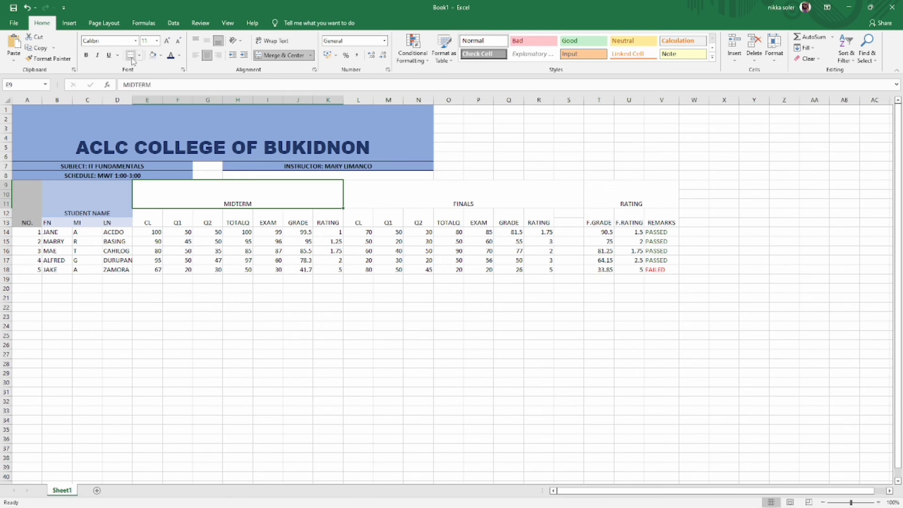
{"action": "left_click", "coordinate": [160, 55]}
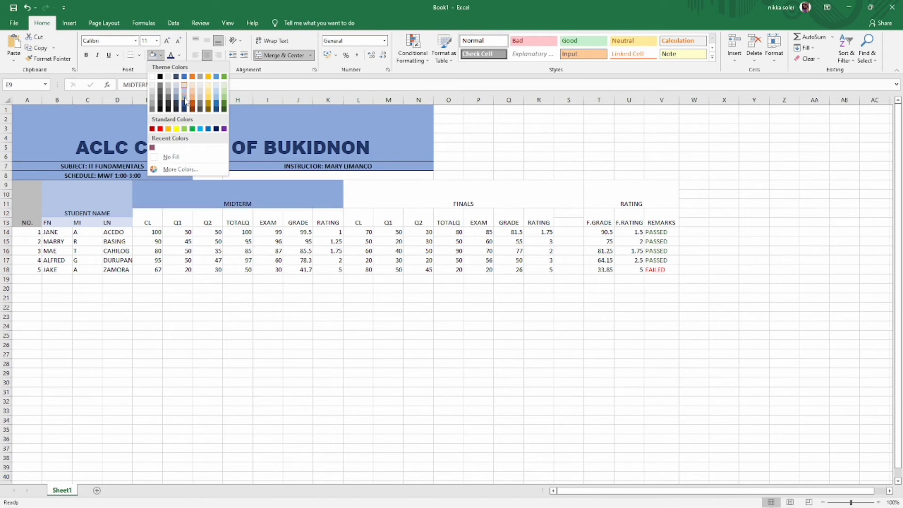
{"action": "left_click", "coordinate": [184, 97]}
{"action": "left_click", "coordinate": [161, 56]}
{"action": "left_click", "coordinate": [184, 92]}
{"action": "left_click", "coordinate": [463, 195]}
{"action": "left_click", "coordinate": [153, 55]}
{"action": "left_click", "coordinate": [631, 195]}
{"action": "left_click", "coordinate": [152, 56]}
- Shade the midterm TOTALQ and EXAM columns light blue
{"action": "left_click", "coordinate": [246, 224]}
{"action": "left_click_drag", "start_coordinate": [246, 231], "coordinate": [247, 269]}
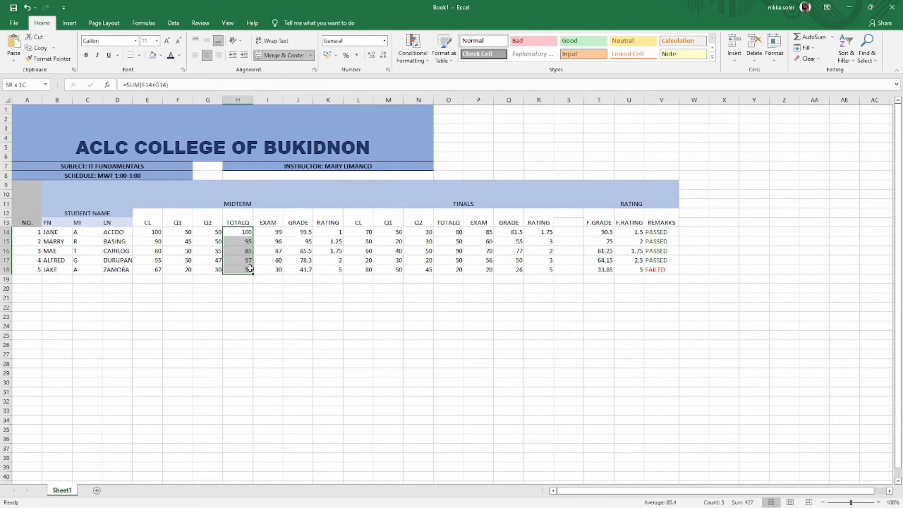
{"action": "left_click", "coordinate": [246, 224]}
{"action": "left_click_drag", "start_coordinate": [249, 226], "coordinate": [250, 270]}
{"action": "left_click", "coordinate": [161, 56]}
{"action": "left_click", "coordinate": [184, 85]}
{"action": "left_click_drag", "start_coordinate": [268, 215], "coordinate": [268, 269]}
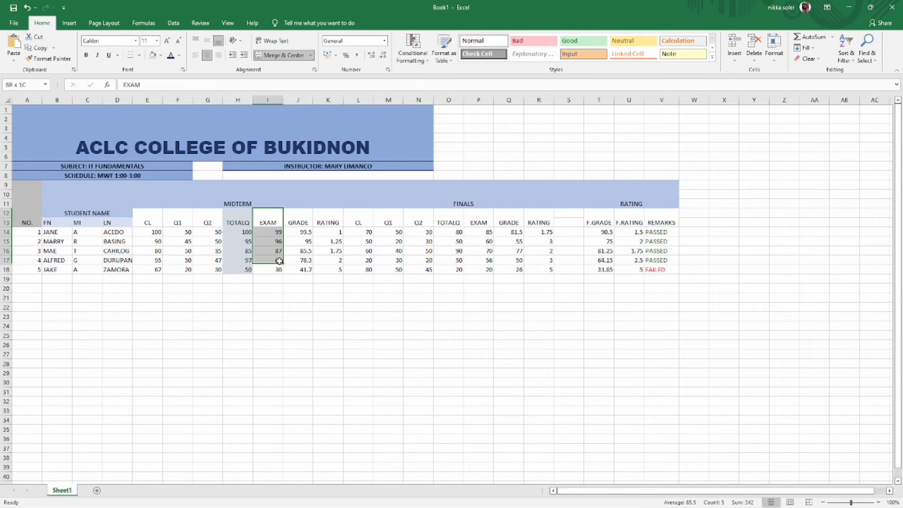
{"action": "left_click", "coordinate": [153, 55]}
{"action": "left_click_drag", "start_coordinate": [147, 215], "coordinate": [147, 270]}
- Shade the finals CL column light blue, restoring its 70 scores after an accidental overwrite
{"action": "left_click", "coordinate": [358, 218]}
{"action": "left_click", "coordinate": [153, 55]}
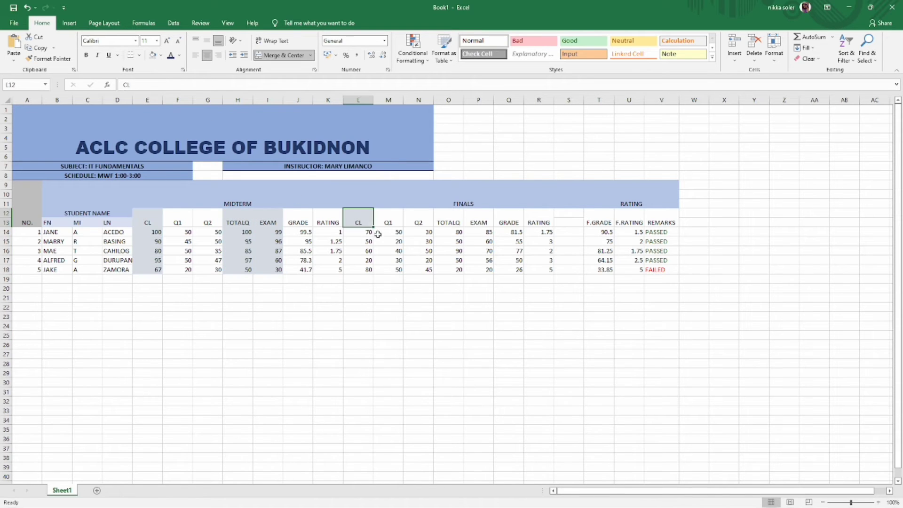
{"action": "left_click_drag", "start_coordinate": [373, 227], "coordinate": [375, 271]}
{"action": "key", "text": "ctrl+z"}
{"action": "left_click", "coordinate": [370, 243]}
{"action": "left_click", "coordinate": [369, 234]}
{"action": "left_click_drag", "start_coordinate": [373, 236], "coordinate": [374, 271]}
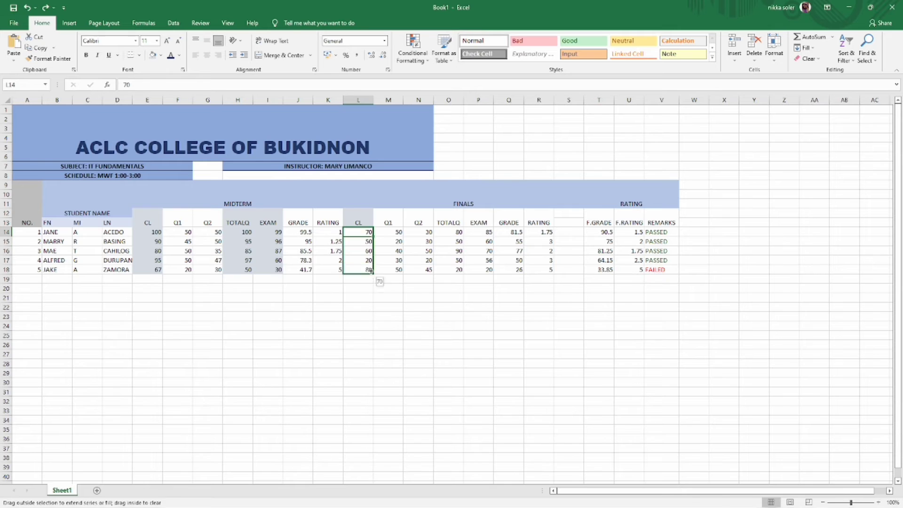
- Shade the finals TOTALQ and EXAM headers and scores light blue
{"action": "left_click", "coordinate": [452, 221]}
{"action": "left_click_drag", "start_coordinate": [463, 227], "coordinate": [463, 272]}
{"action": "key", "text": "ctrl+z"}
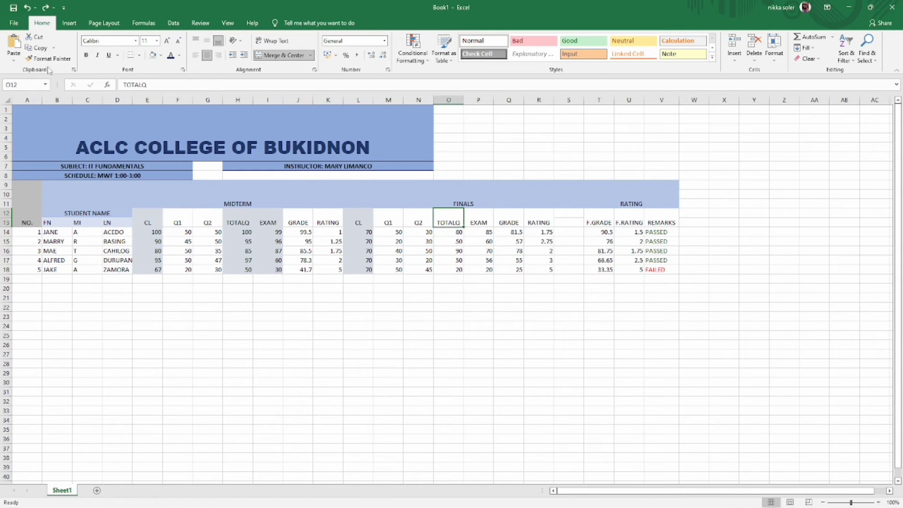
{"action": "left_click", "coordinate": [152, 55]}
{"action": "left_click_drag", "start_coordinate": [450, 219], "coordinate": [478, 220]}
{"action": "left_click", "coordinate": [151, 56]}
{"action": "left_click_drag", "start_coordinate": [452, 232], "coordinate": [479, 269]}
{"action": "left_click", "coordinate": [152, 56]}
{"action": "left_click", "coordinate": [478, 354]}
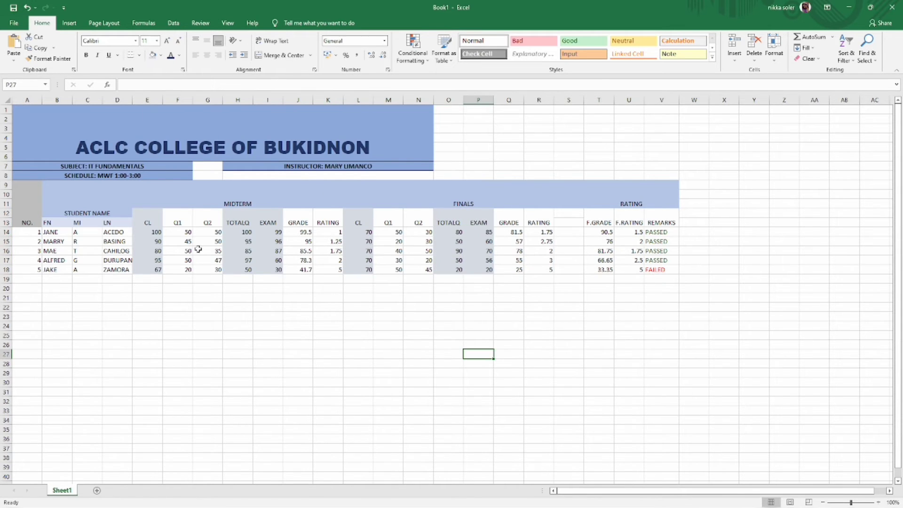
- Make the text of both midterm and finals RATING columns dark blue
{"action": "left_click_drag", "start_coordinate": [328, 218], "coordinate": [328, 270]}
{"action": "left_click", "coordinate": [179, 56]}
{"action": "left_click", "coordinate": [202, 121]}
{"action": "left_click_drag", "start_coordinate": [539, 218], "coordinate": [546, 271]}
{"action": "left_click", "coordinate": [171, 55]}
{"action": "left_click", "coordinate": [623, 239]}
- Fill the F.GRADE, F.RATING and REMARKS headers blue
{"action": "left_click", "coordinate": [599, 220]}
{"action": "left_click_drag", "start_coordinate": [613, 227], "coordinate": [612, 261]}
{"action": "left_click", "coordinate": [27, 7]}
{"action": "left_click_drag", "start_coordinate": [613, 227], "coordinate": [614, 273]}
{"action": "left_click", "coordinate": [27, 7]}
{"action": "left_click", "coordinate": [27, 7]}
{"action": "left_click", "coordinate": [161, 55]}
{"action": "left_click", "coordinate": [186, 98]}
{"action": "left_click", "coordinate": [630, 224]}
{"action": "left_click", "coordinate": [153, 56]}
{"action": "left_click", "coordinate": [664, 221]}
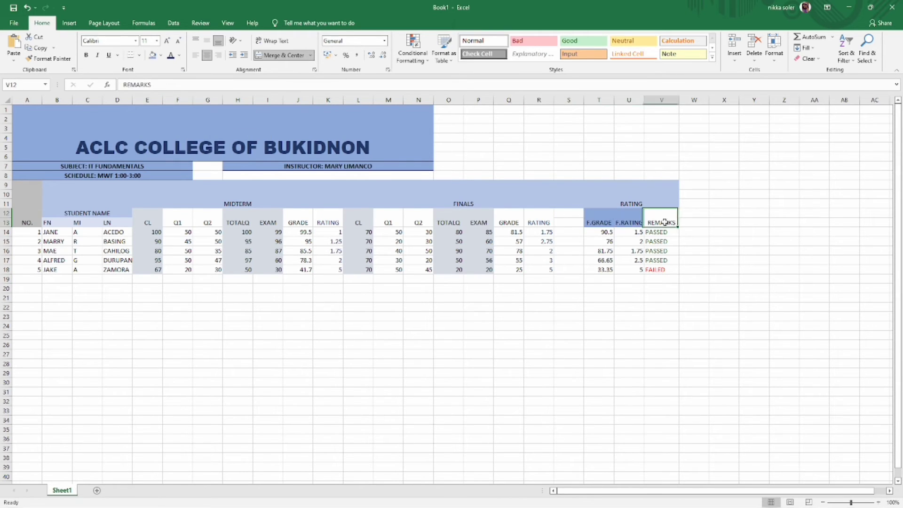
- Shade the F.GRADE, F.RATING and REMARKS values in light blue
{"action": "left_click", "coordinate": [152, 55]}
{"action": "left_click_drag", "start_coordinate": [598, 233], "coordinate": [600, 270]}
{"action": "left_click", "coordinate": [152, 56]}
{"action": "left_click_drag", "start_coordinate": [630, 232], "coordinate": [629, 270]}
{"action": "left_click", "coordinate": [161, 56]}
{"action": "left_click", "coordinate": [184, 91]}
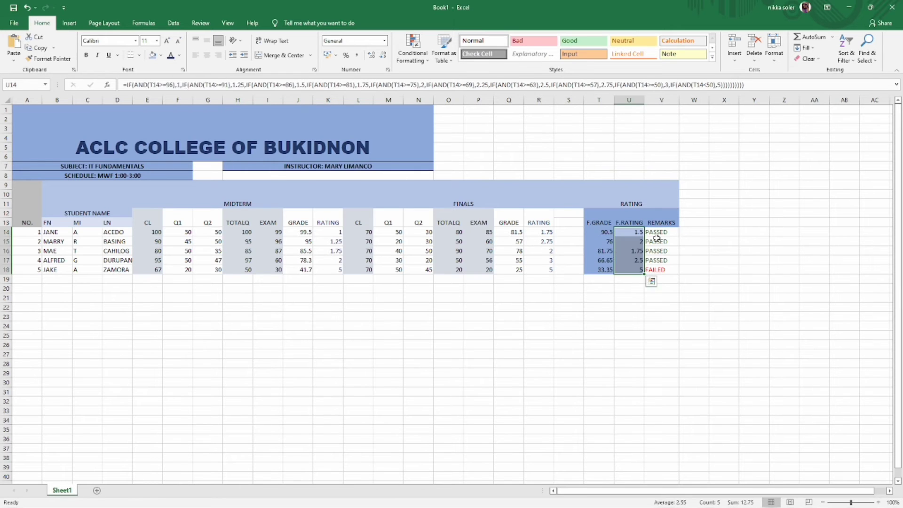
{"action": "left_click", "coordinate": [664, 233]}
{"action": "left_click_drag", "start_coordinate": [656, 233], "coordinate": [678, 271]}
{"action": "left_click", "coordinate": [475, 289]}
{"action": "left_click", "coordinate": [161, 55]}
{"action": "left_click", "coordinate": [184, 88]}
- Re-enter FAILED in the row 18 REMARKS cell and select the college title block
{"action": "left_click", "coordinate": [670, 270]}
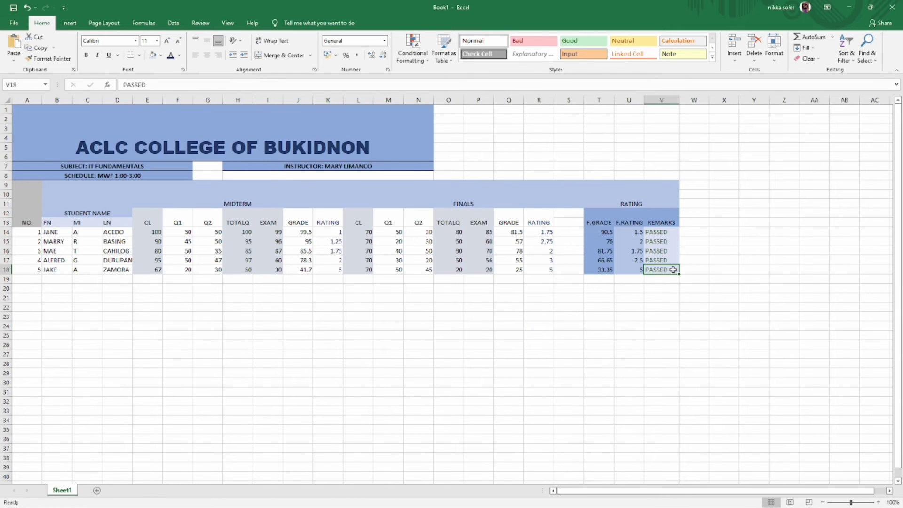
{"action": "type", "text": "FAILED"}
{"action": "key", "text": "Return"}
{"action": "left_click", "coordinate": [408, 153]}
{"action": "left_click_drag", "start_coordinate": [442, 158], "coordinate": [543, 160]}
{"action": "left_click", "coordinate": [420, 141]}
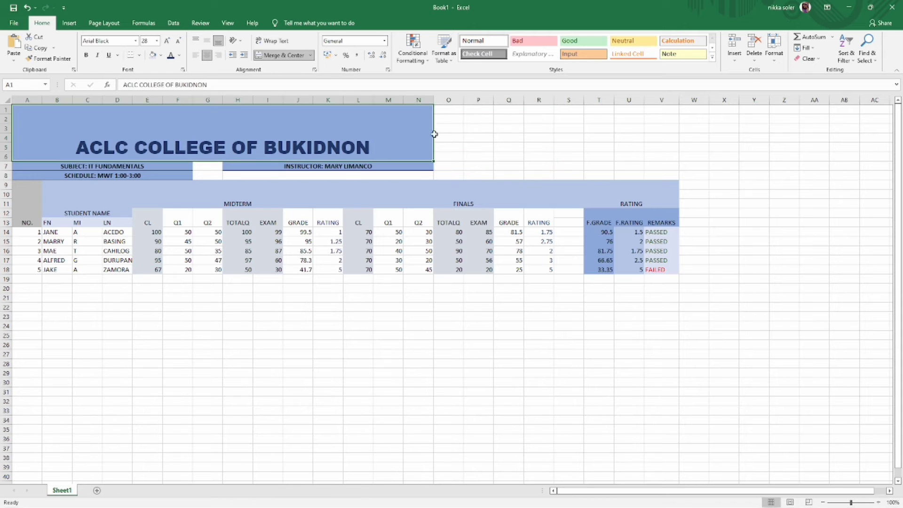
- Undo the accidental title move and save the workbook as CLASSRECORED
{"action": "left_click_drag", "start_coordinate": [433, 158], "coordinate": [463, 165]}
{"action": "key", "text": "ctrl+z"}
{"action": "left_click", "coordinate": [448, 420]}
{"action": "key", "text": "ctrl+s"}
{"action": "type", "text": "VL"}
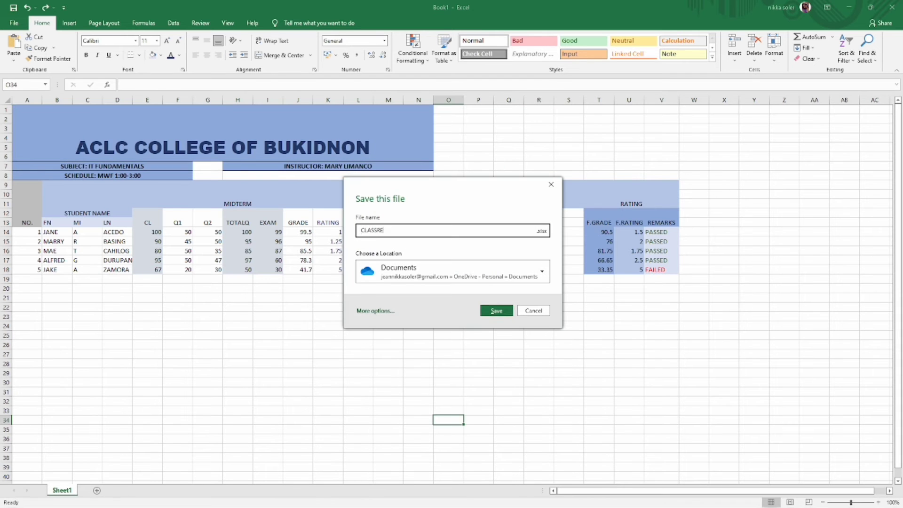
{"action": "key", "text": "Return"}
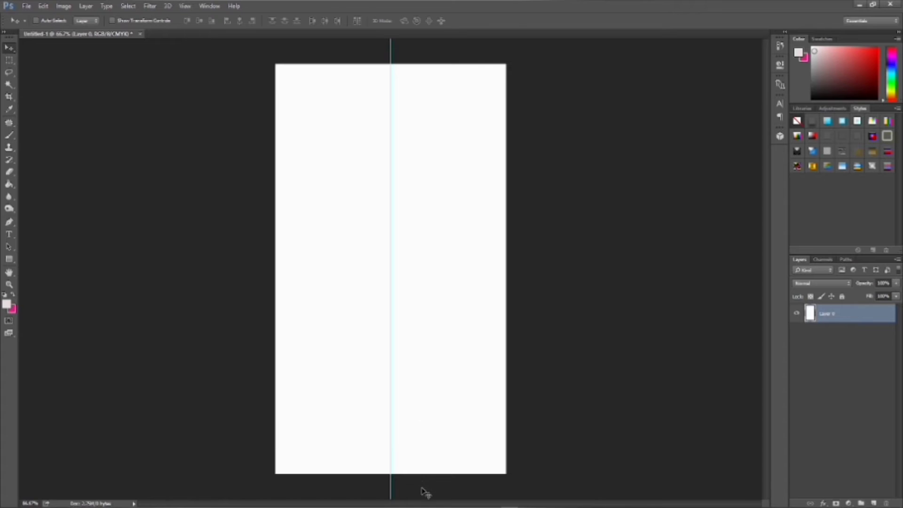
- Place the bk texture image from Pictures and stretch it to the canvas top and bottom
{"action": "mouse_move", "coordinate": [419, 505]}
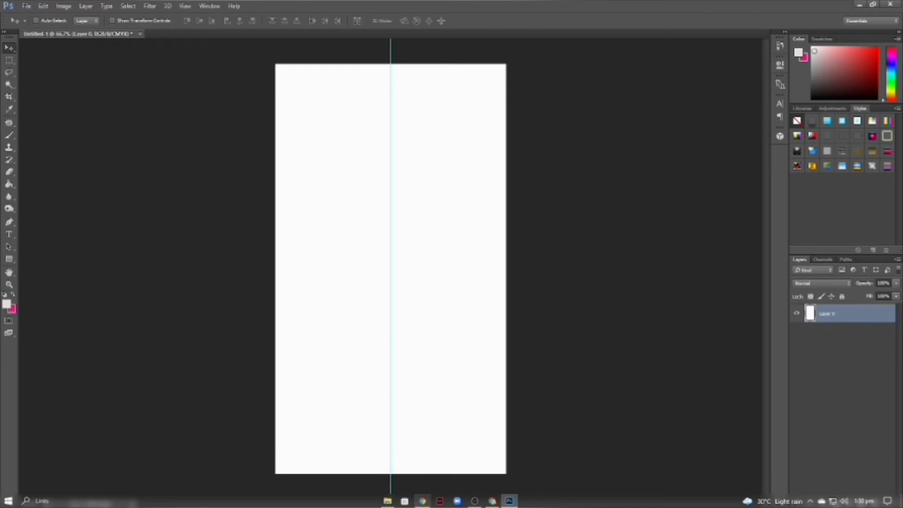
{"action": "left_click", "coordinate": [391, 501]}
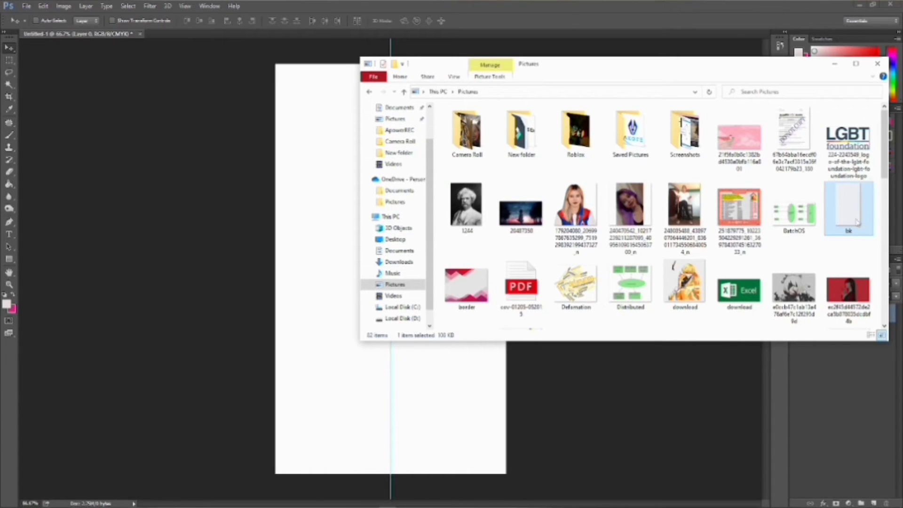
{"action": "left_click_drag", "start_coordinate": [856, 221], "coordinate": [278, 241]}
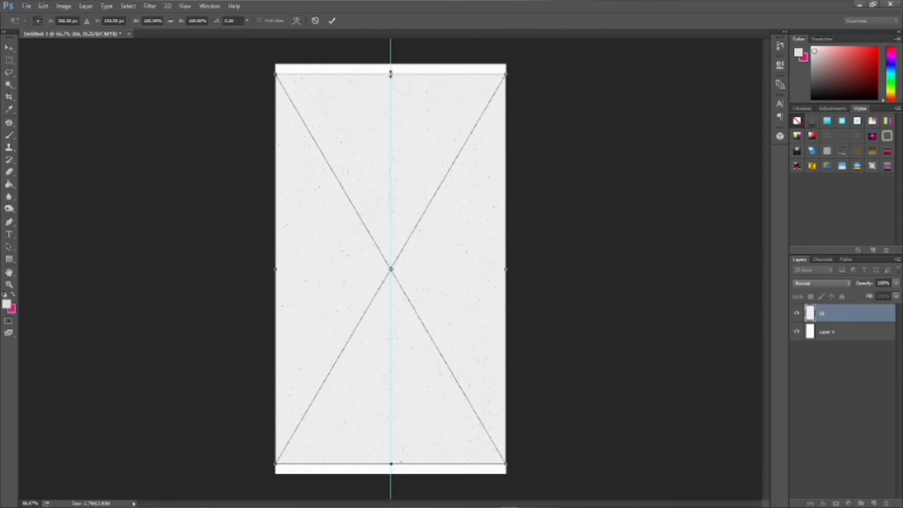
{"action": "left_click_drag", "start_coordinate": [390, 74], "coordinate": [390, 65]}
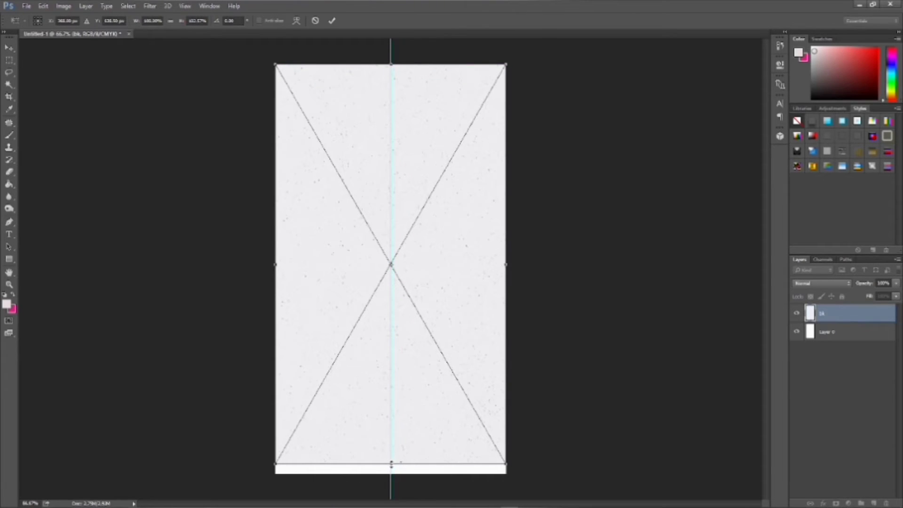
{"action": "left_click_drag", "start_coordinate": [391, 463], "coordinate": [390, 471]}
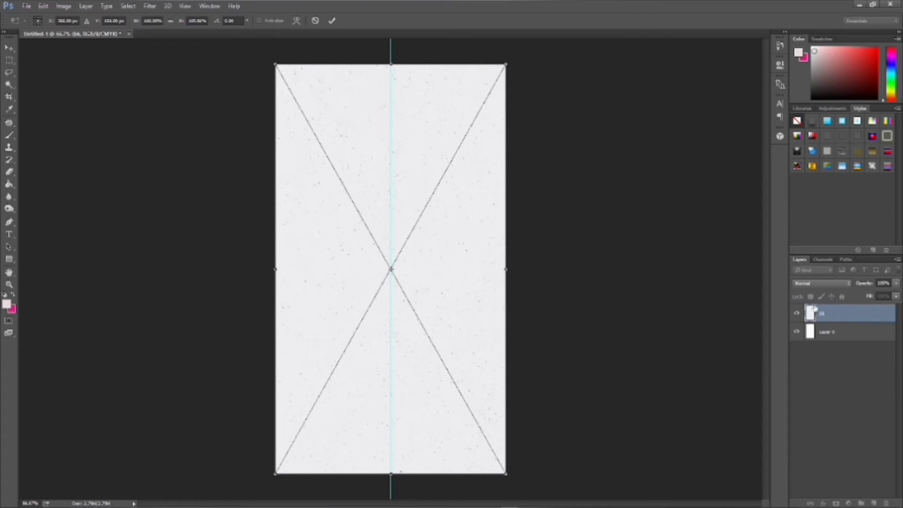
- Set the bk layer's blend mode to Lighten and commit the placement
{"action": "left_click", "coordinate": [822, 283]}
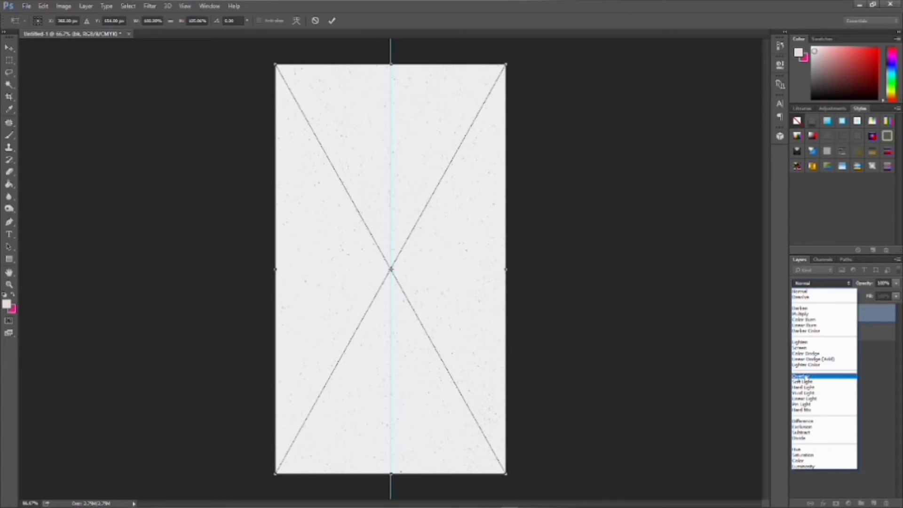
{"action": "left_click", "coordinate": [805, 378]}
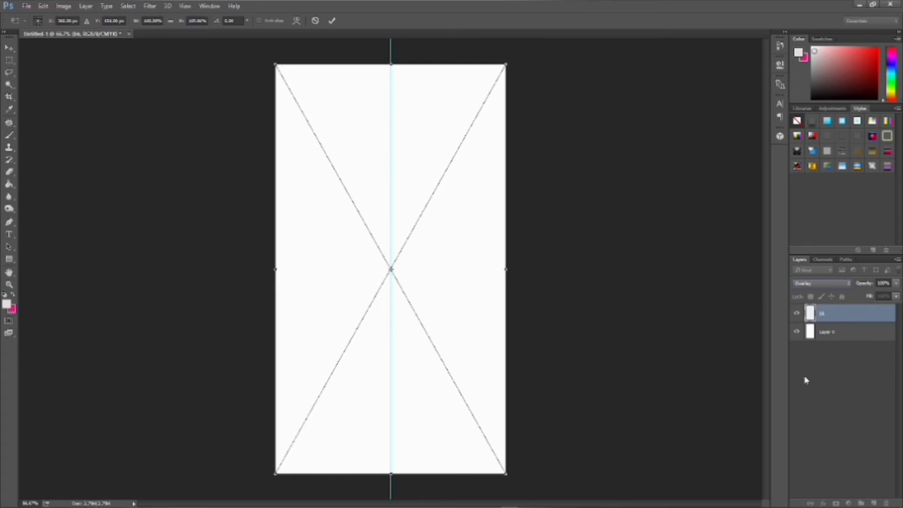
{"action": "scroll", "coordinate": [537, 415], "scroll_direction": "up", "scroll_amount": 5}
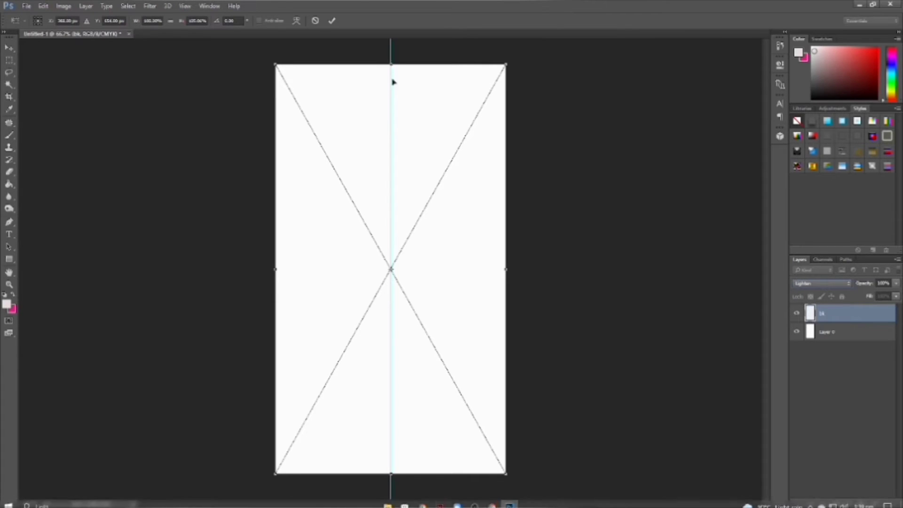
{"action": "key", "text": "Return"}
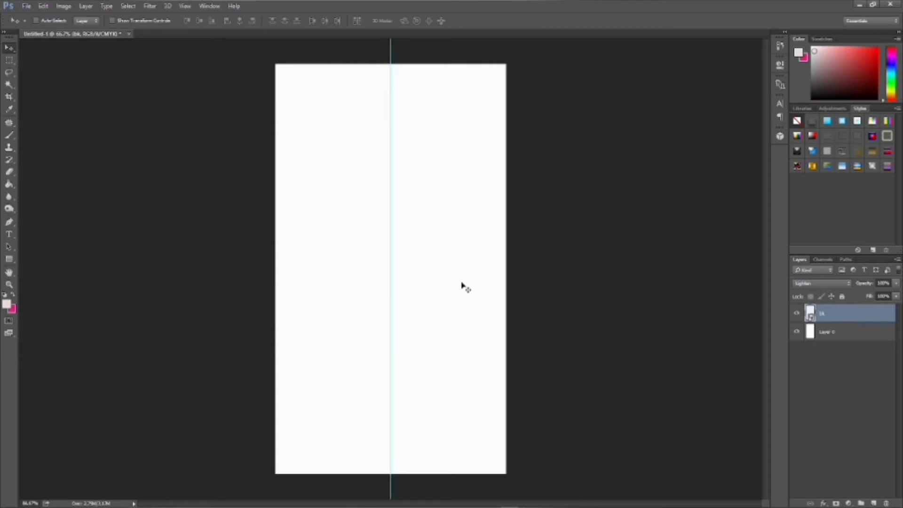
- Draw a pale pink Rectangle 1 shape from the page's top-left to bottom-right corner
{"action": "mouse_move", "coordinate": [130, 505]}
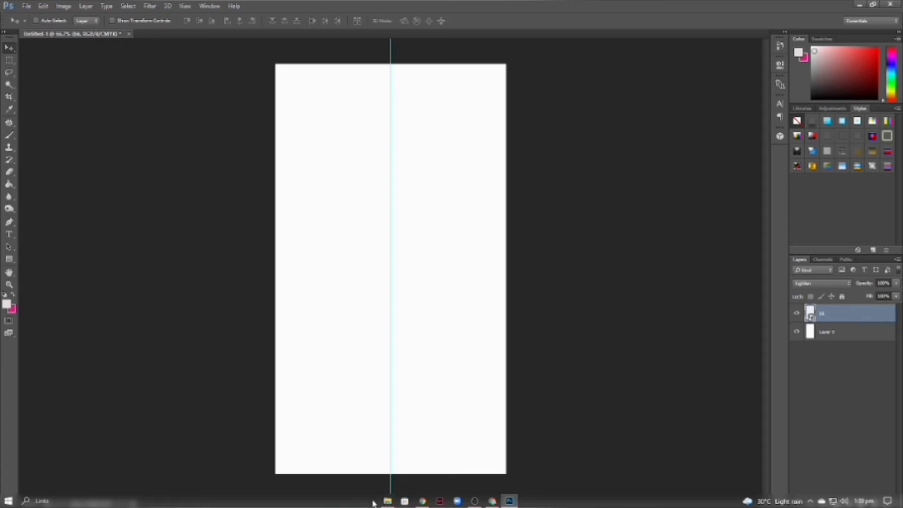
{"action": "left_click", "coordinate": [9, 260]}
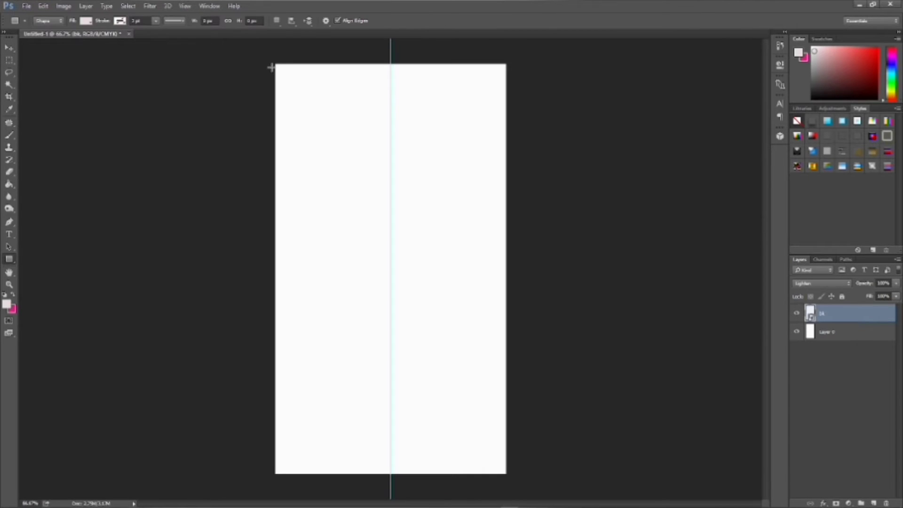
{"action": "left_click_drag", "start_coordinate": [279, 67], "coordinate": [502, 470]}
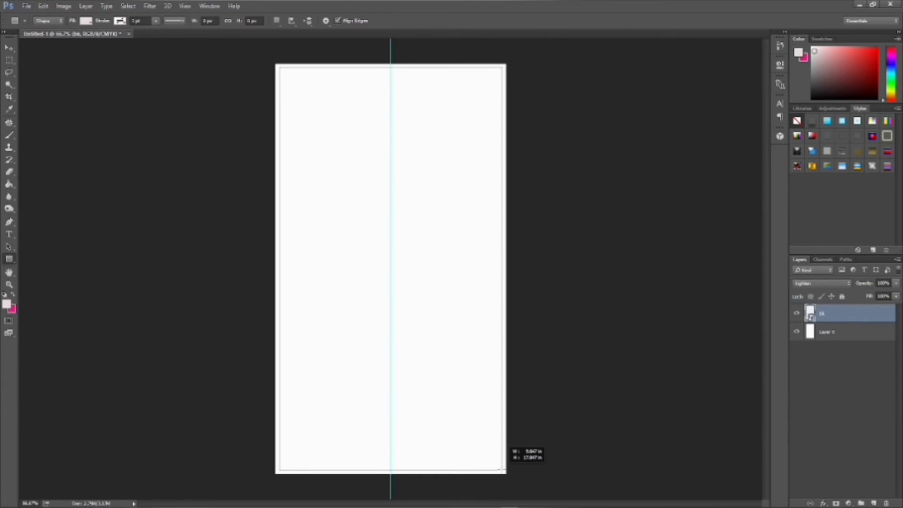
{"action": "left_click_drag", "start_coordinate": [501, 470], "coordinate": [501, 470]}
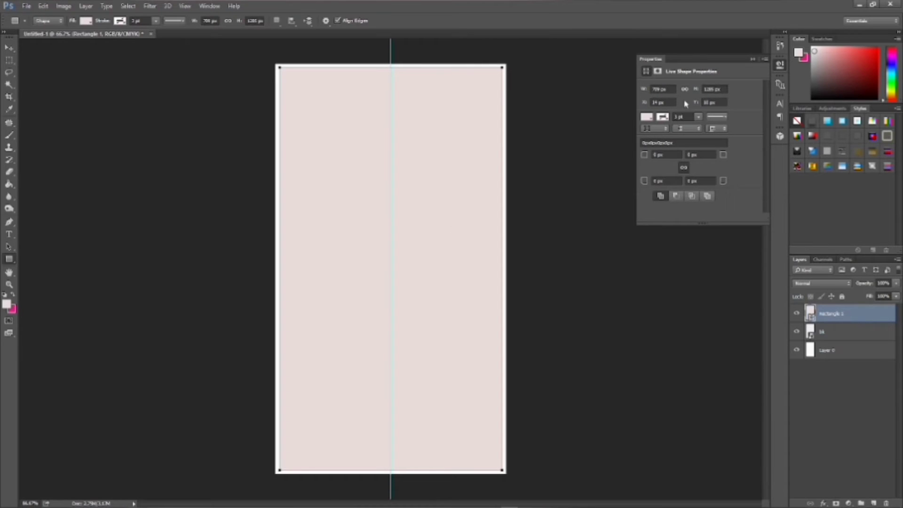
{"action": "left_click", "coordinate": [753, 59]}
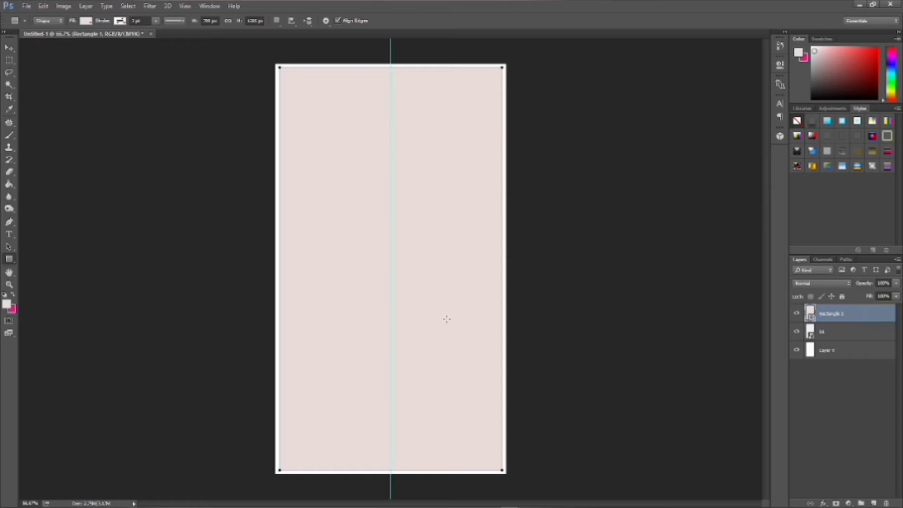
- Bring the f2 couple image from the Pictures folder onto the invitation canvas
{"action": "mouse_move", "coordinate": [423, 506]}
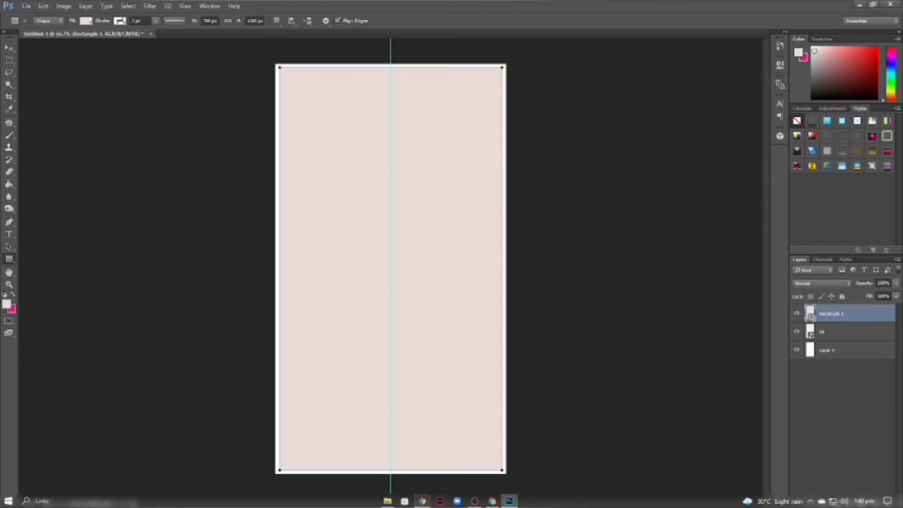
{"action": "left_click", "coordinate": [387, 501]}
{"action": "scroll", "coordinate": [680, 223], "scroll_direction": "down", "scroll_amount": 10}
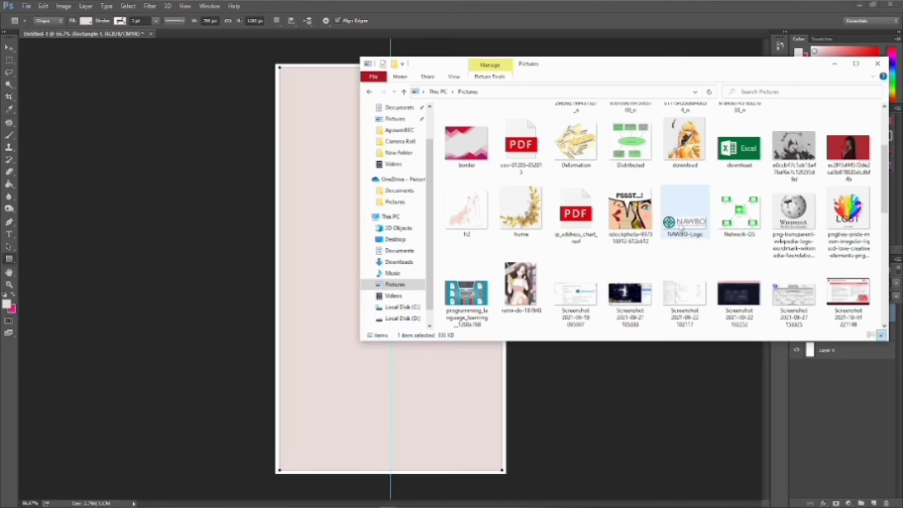
{"action": "scroll", "coordinate": [680, 223], "scroll_direction": "up", "scroll_amount": 10}
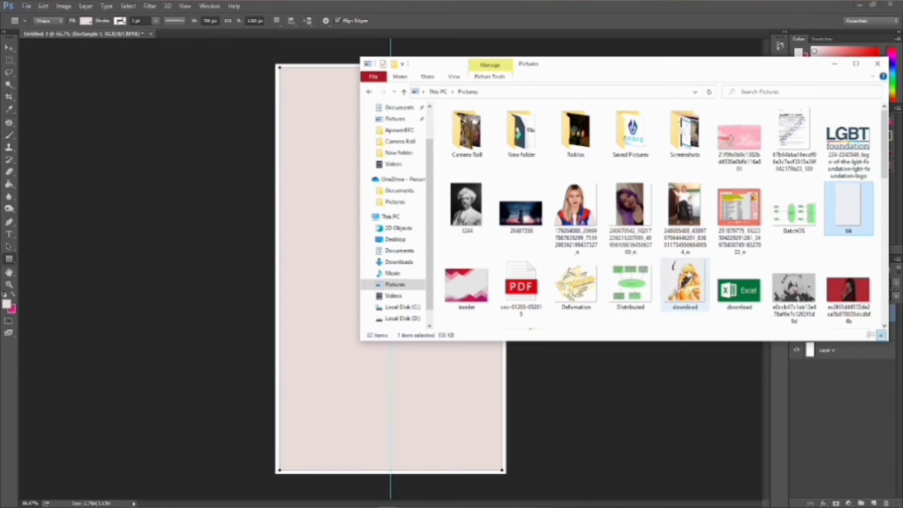
{"action": "scroll", "coordinate": [688, 274], "scroll_direction": "down", "scroll_amount": 3}
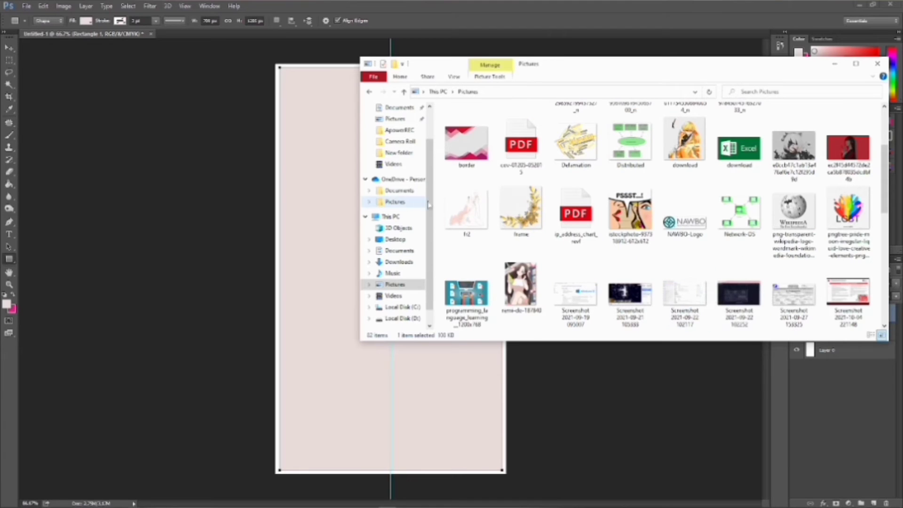
{"action": "left_click_drag", "start_coordinate": [465, 212], "coordinate": [334, 251]}
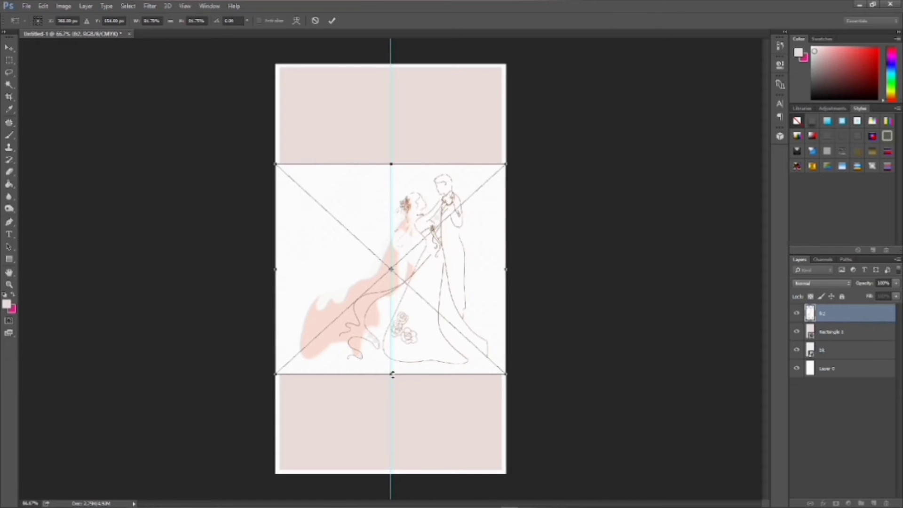
- Resize the couple image to span the page width across its lower portion
{"action": "left_click_drag", "start_coordinate": [392, 374], "coordinate": [382, 468]}
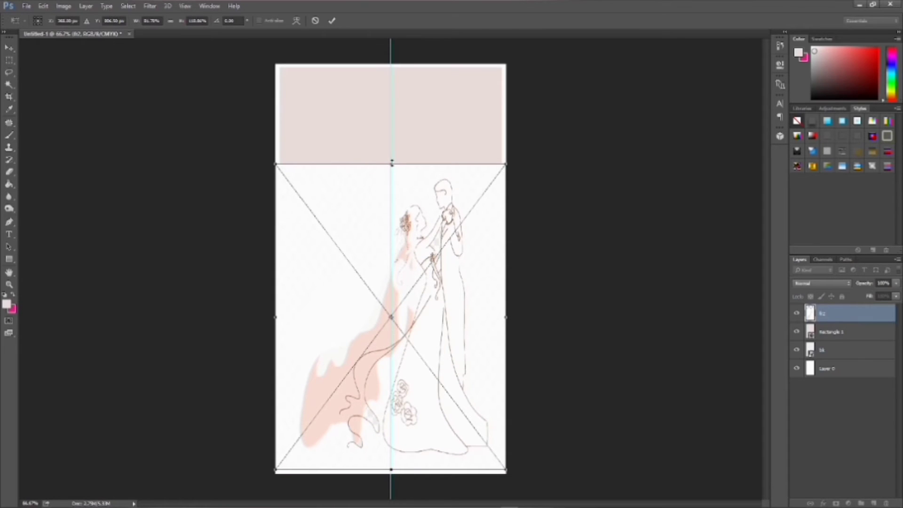
{"action": "left_click_drag", "start_coordinate": [392, 164], "coordinate": [400, 294]}
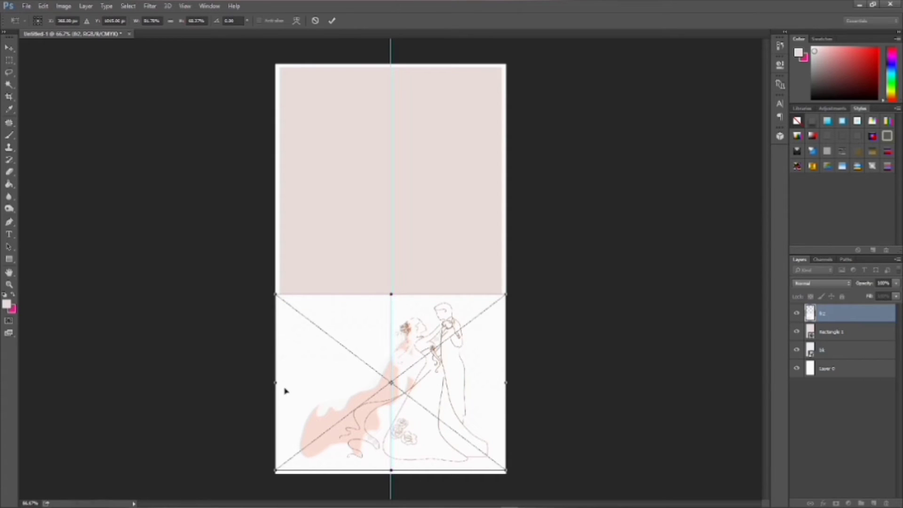
{"action": "left_click_drag", "start_coordinate": [281, 383], "coordinate": [288, 383]}
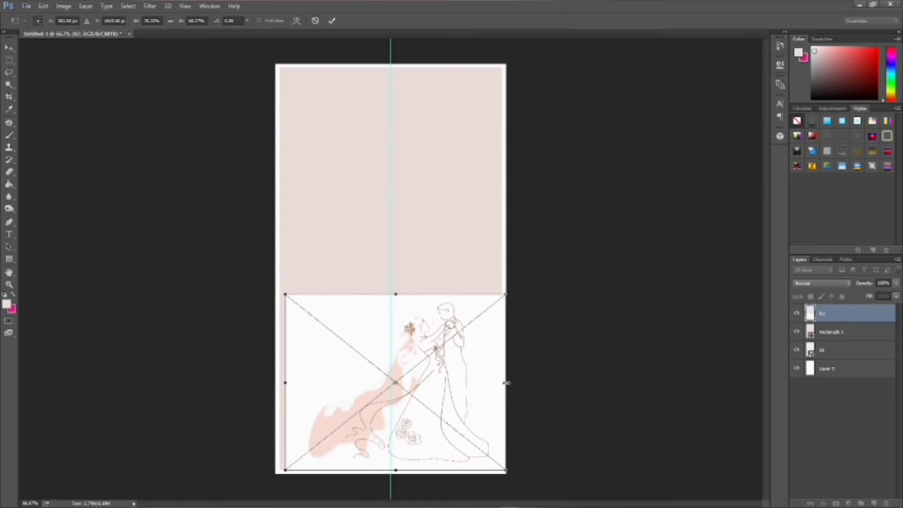
{"action": "left_click_drag", "start_coordinate": [506, 382], "coordinate": [525, 384]}
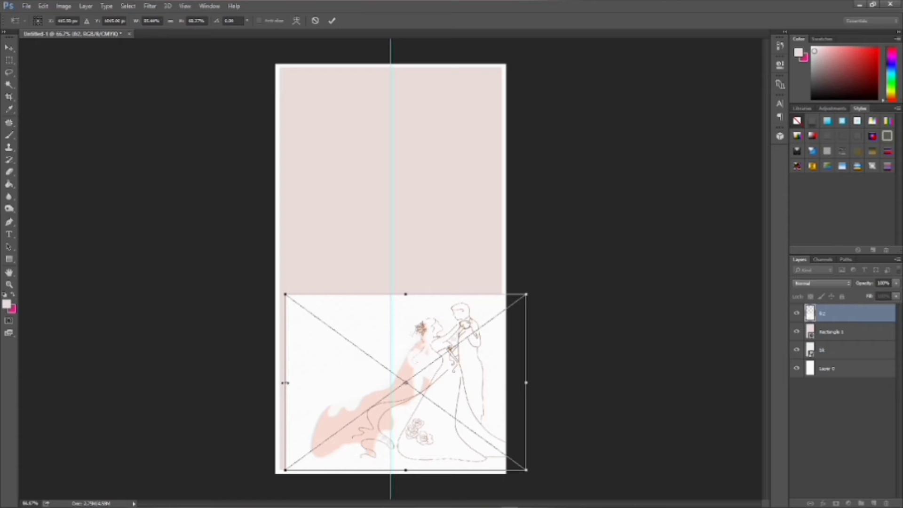
{"action": "left_click_drag", "start_coordinate": [285, 382], "coordinate": [266, 382]}
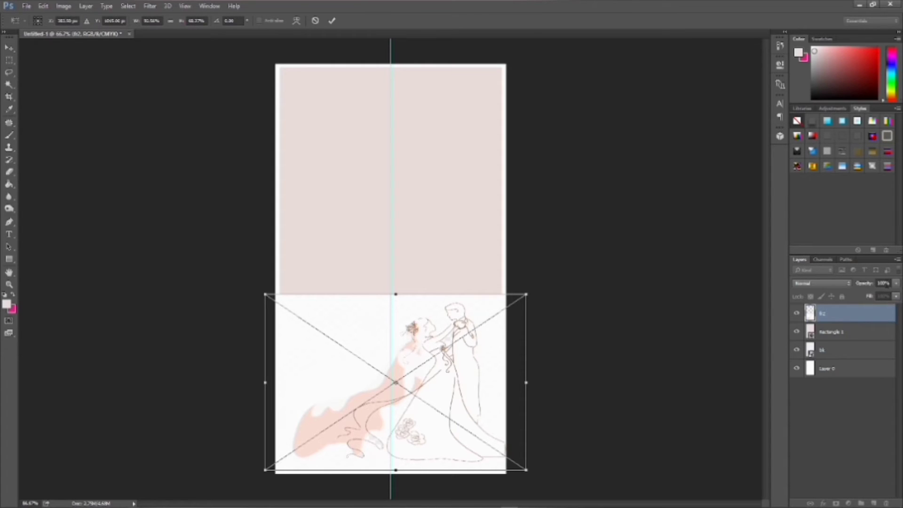
- Set the couple layer's opacity to 100% and try the Darken blend mode
{"action": "left_click", "coordinate": [884, 283]}
{"action": "key", "text": "BackSpace"}
{"action": "key", "text": "BackSpace"}
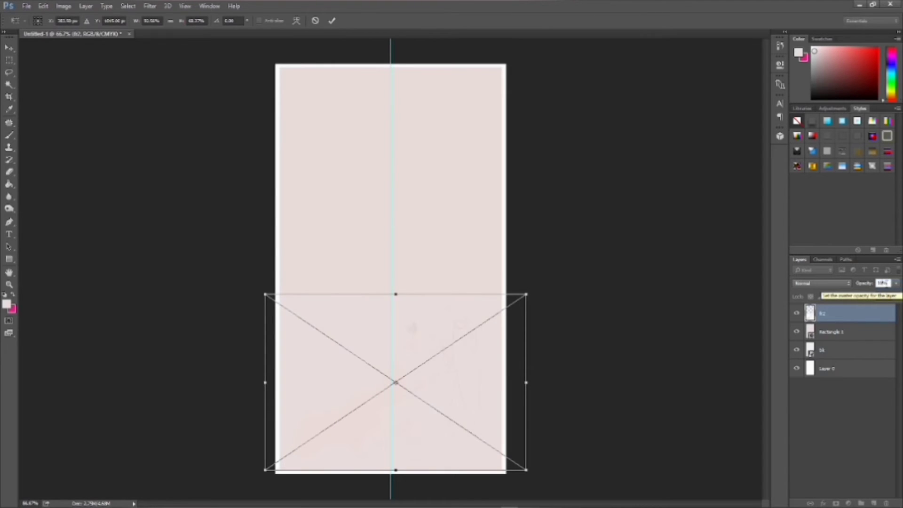
{"action": "type", "text": "00"}
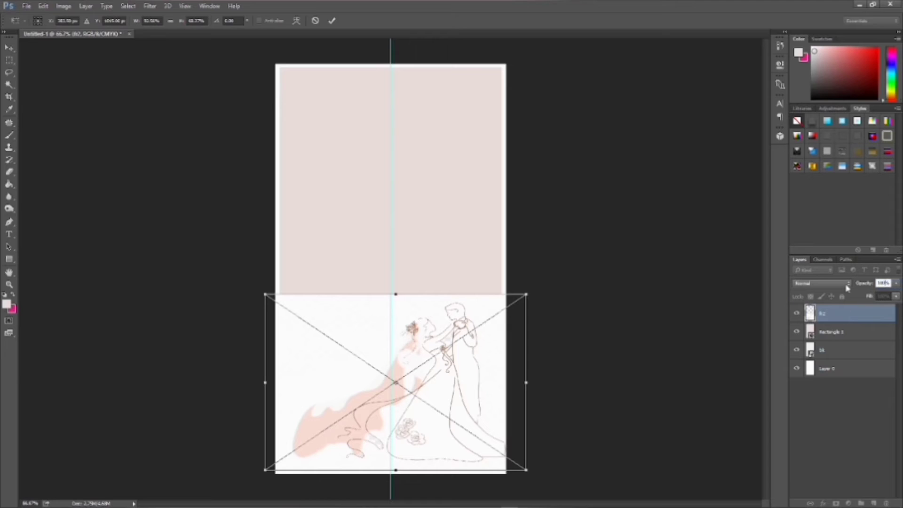
{"action": "left_click", "coordinate": [847, 284]}
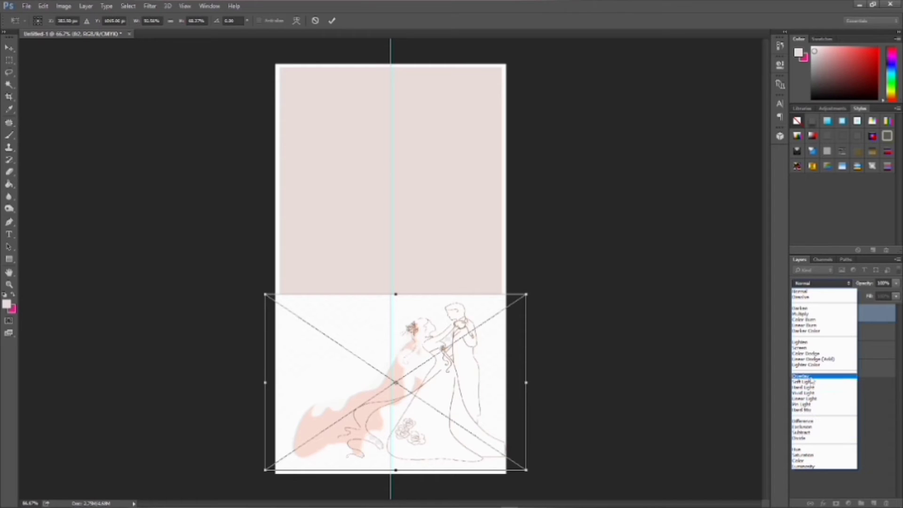
{"action": "left_click", "coordinate": [803, 309]}
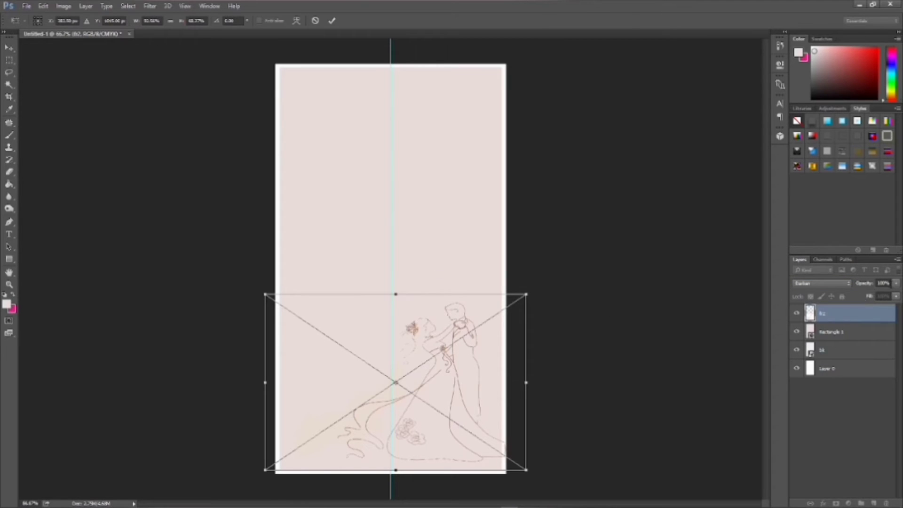
{"action": "left_click", "coordinate": [883, 283]}
- Compare Darker Color, Normal and Dissolve blends, settle on Darker Color, and commit the placement
{"action": "left_click", "coordinate": [830, 283]}
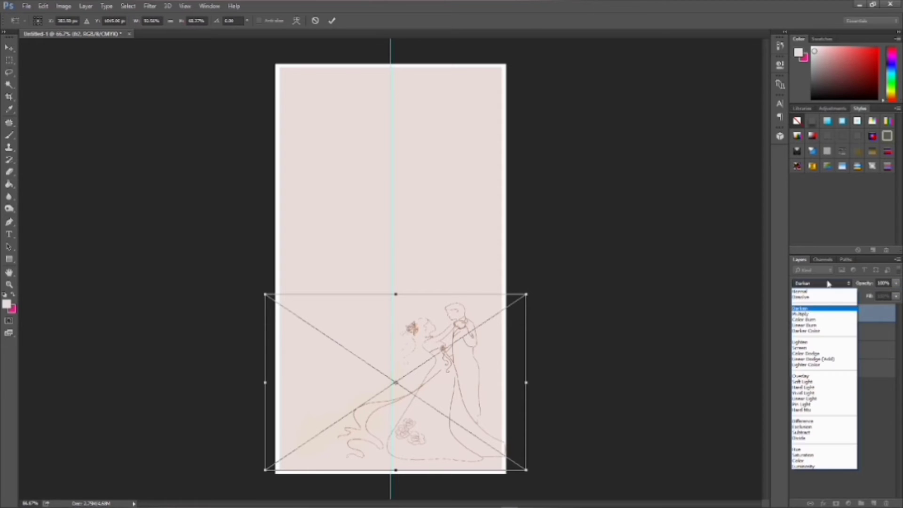
{"action": "left_click", "coordinate": [816, 332]}
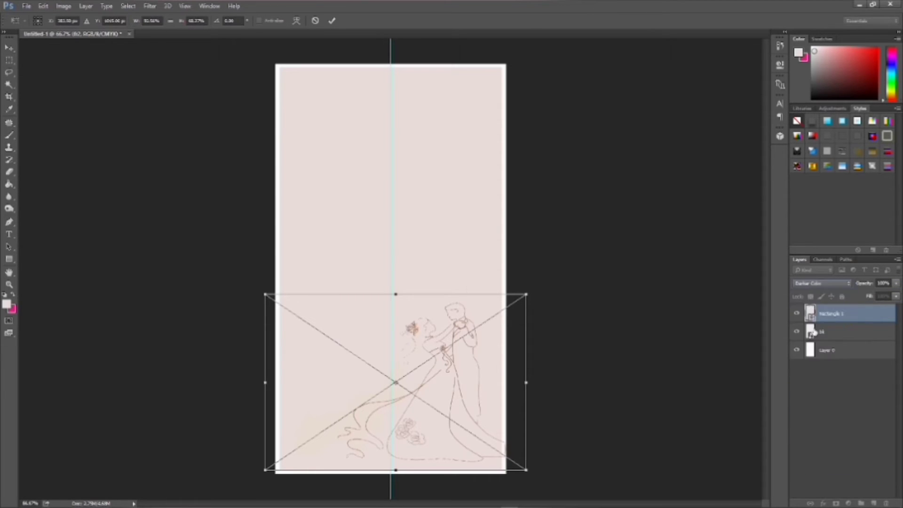
{"action": "left_click", "coordinate": [816, 283]}
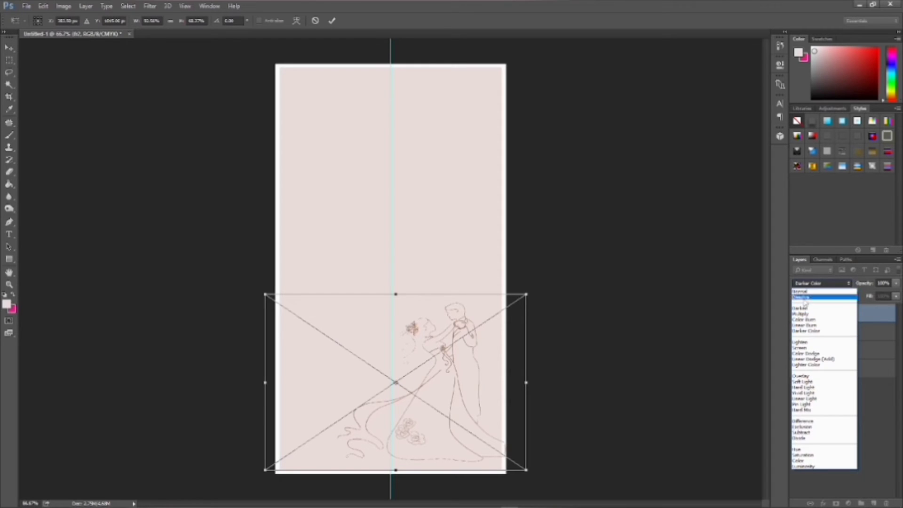
{"action": "left_click", "coordinate": [803, 292]}
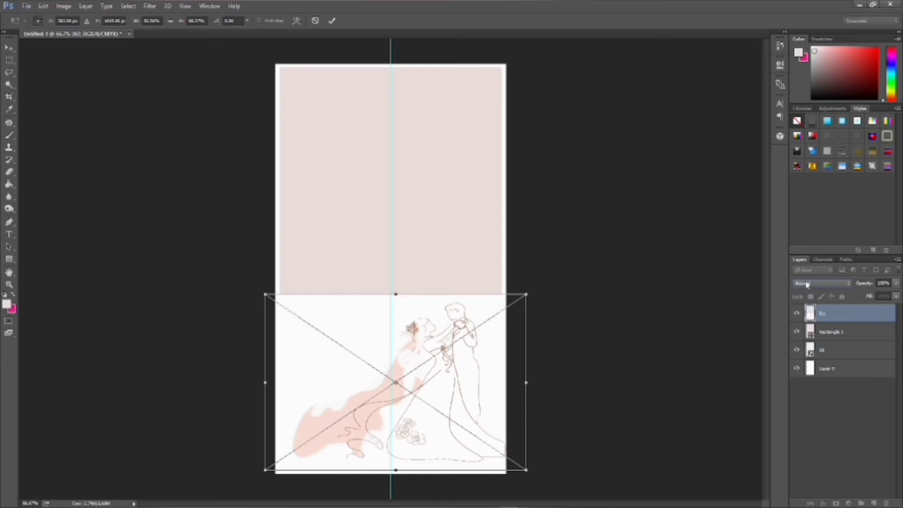
{"action": "left_click", "coordinate": [805, 283]}
{"action": "left_click", "coordinate": [807, 302]}
{"action": "left_click", "coordinate": [810, 284]}
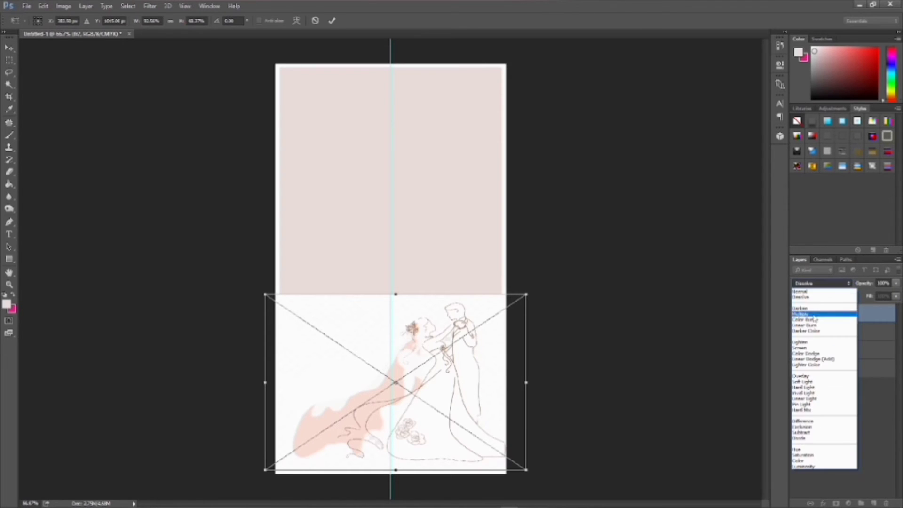
{"action": "left_click", "coordinate": [808, 331]}
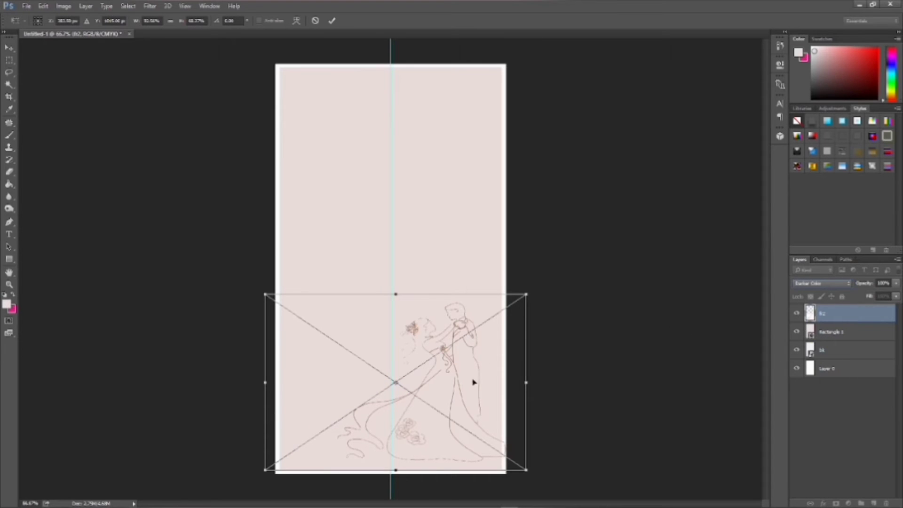
{"action": "key", "text": "u"}
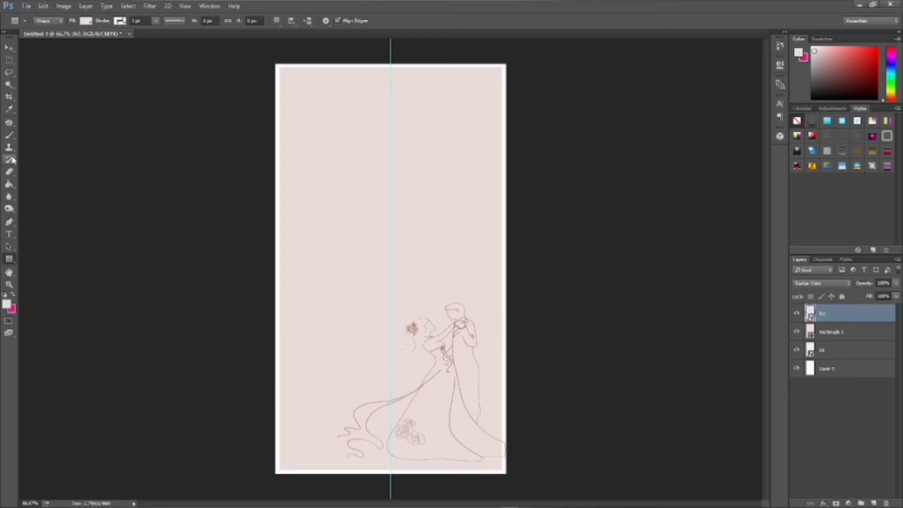
- With the Horizontal Type tool, choose Bradley Hand ITC from the font family list
{"action": "left_click", "coordinate": [15, 234]}
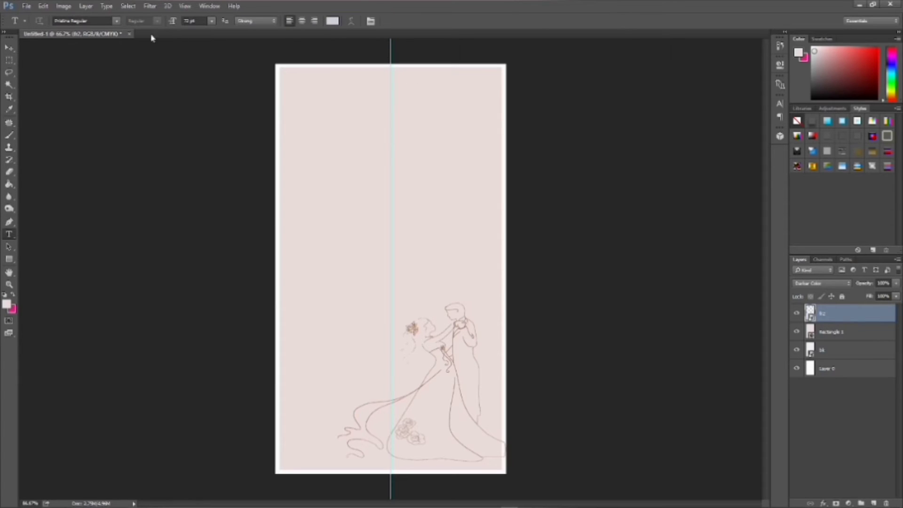
{"action": "left_click", "coordinate": [116, 21]}
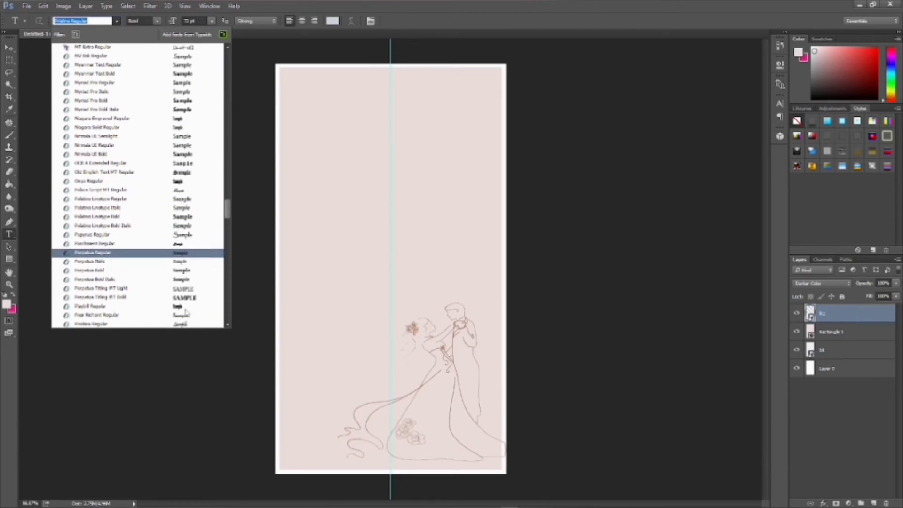
{"action": "scroll", "coordinate": [177, 156], "scroll_direction": "down", "scroll_amount": 1}
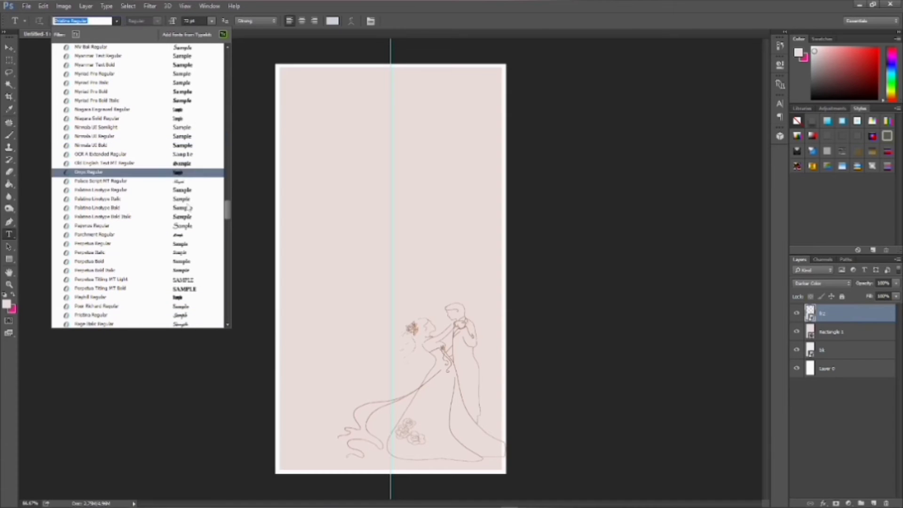
{"action": "scroll", "coordinate": [198, 284], "scroll_direction": "down", "scroll_amount": 3}
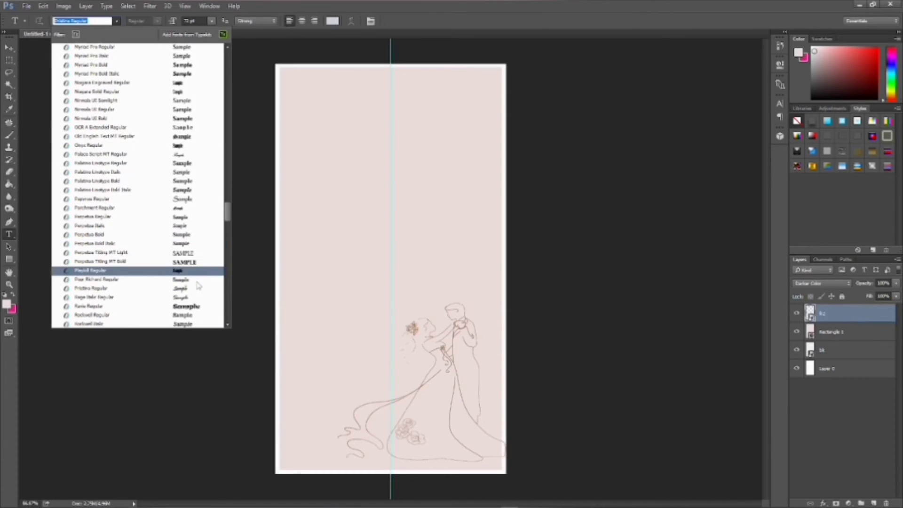
{"action": "scroll", "coordinate": [199, 290], "scroll_direction": "up", "scroll_amount": 3}
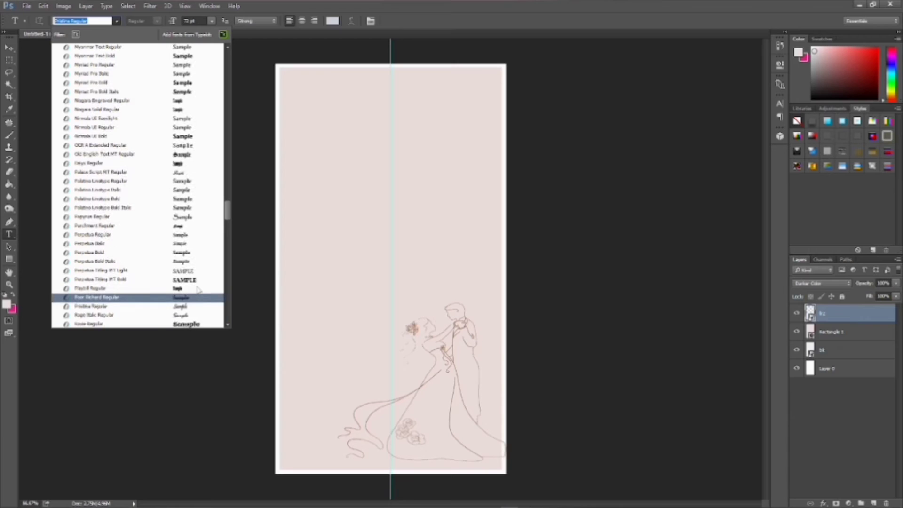
{"action": "scroll", "coordinate": [197, 290], "scroll_direction": "up", "scroll_amount": 1}
{"action": "scroll", "coordinate": [197, 290], "scroll_direction": "up", "scroll_amount": 1}
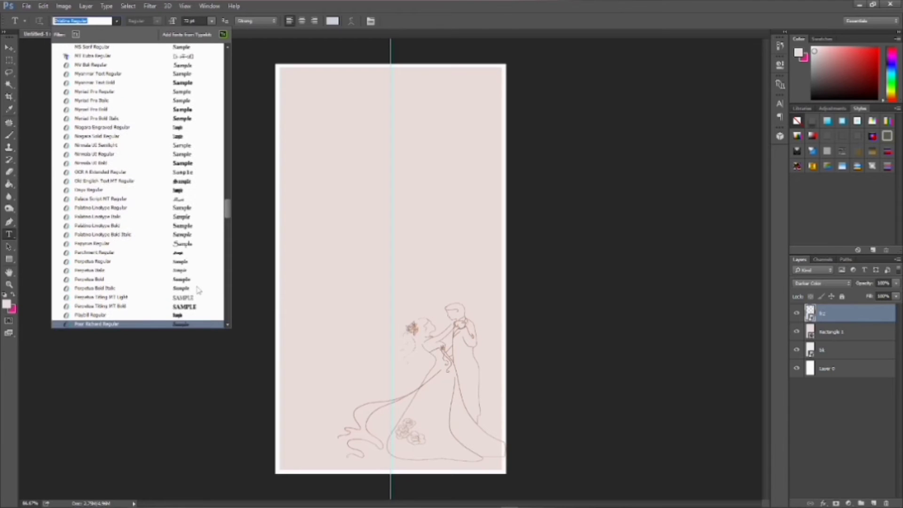
{"action": "scroll", "coordinate": [198, 290], "scroll_direction": "up", "scroll_amount": 1}
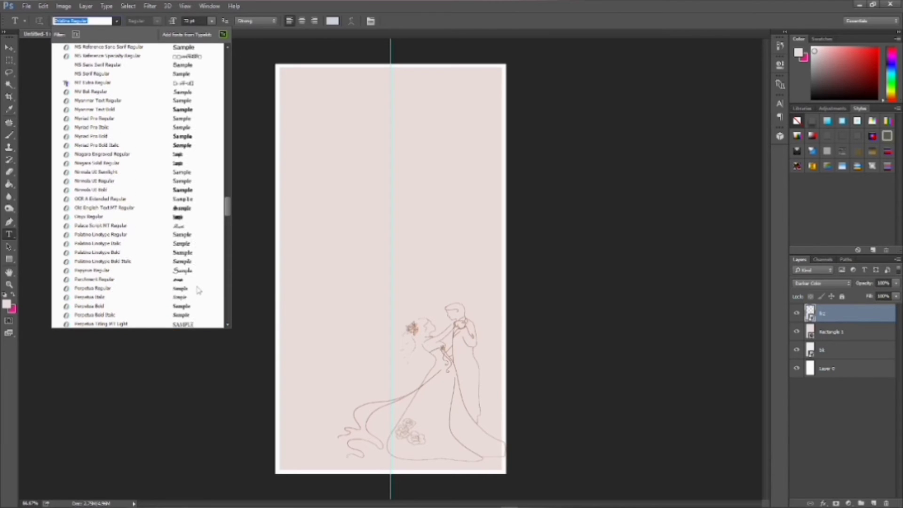
{"action": "scroll", "coordinate": [199, 228], "scroll_direction": "up", "scroll_amount": 3}
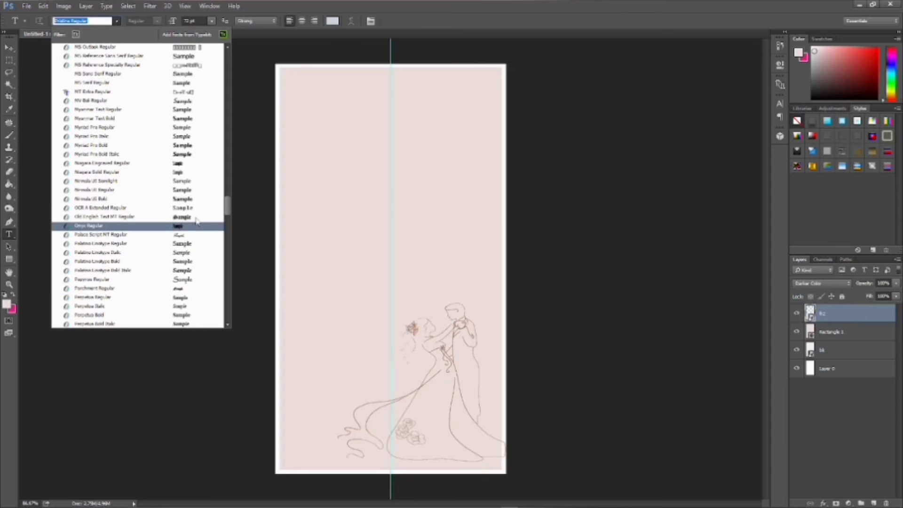
{"action": "scroll", "coordinate": [200, 229], "scroll_direction": "up", "scroll_amount": 3}
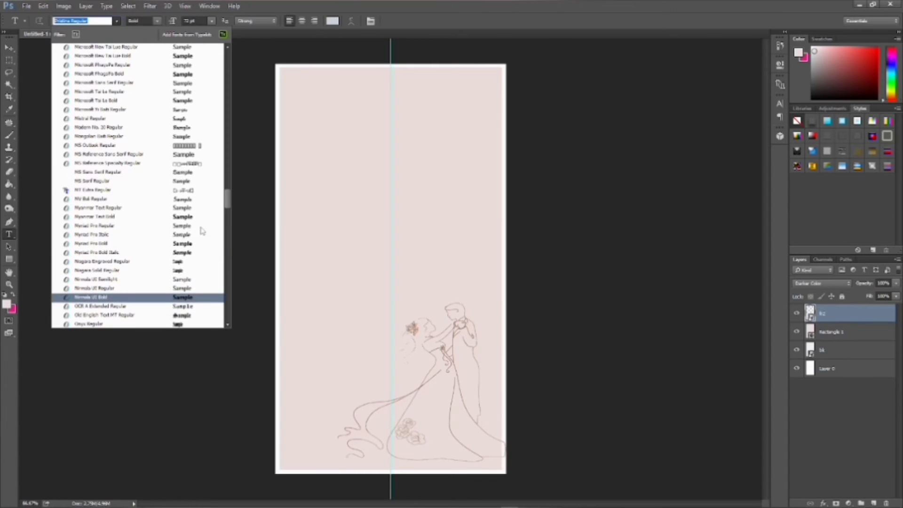
{"action": "left_click_drag", "start_coordinate": [227, 203], "coordinate": [226, 42]}
{"action": "scroll", "coordinate": [195, 275], "scroll_direction": "down", "scroll_amount": 2}
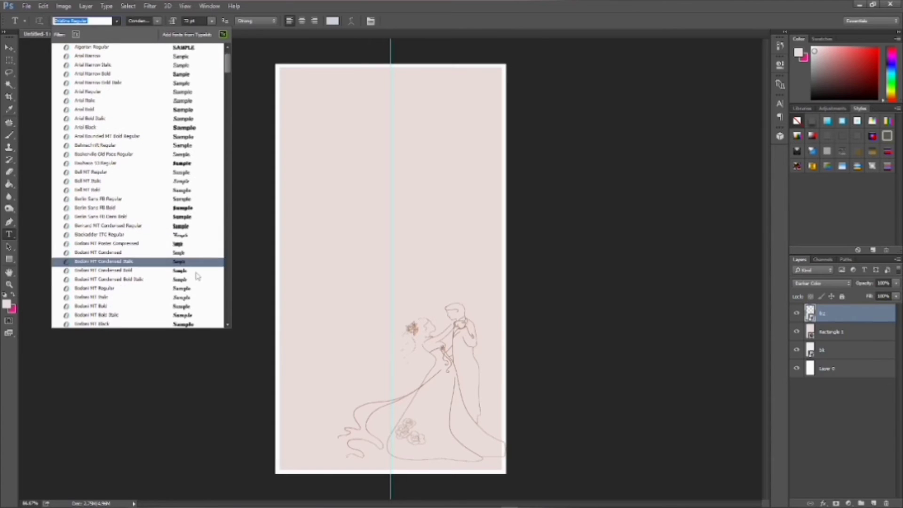
{"action": "scroll", "coordinate": [197, 280], "scroll_direction": "down", "scroll_amount": 3}
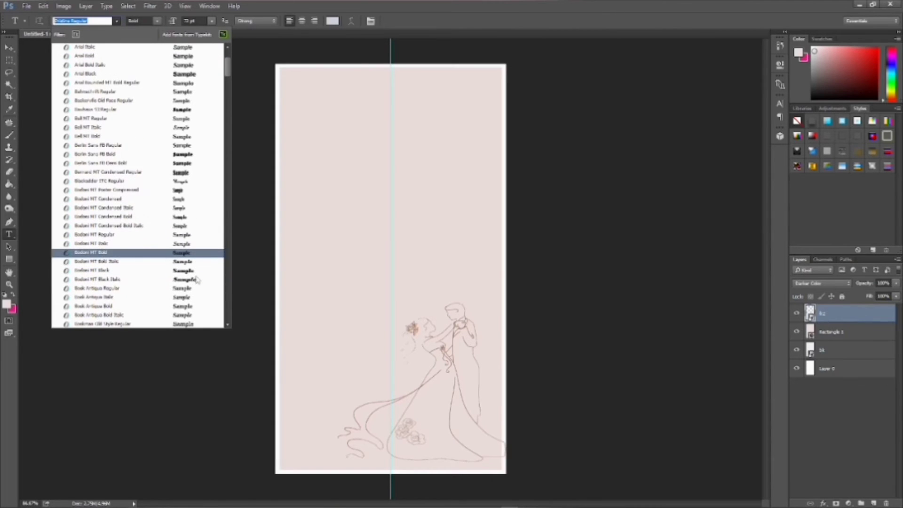
{"action": "scroll", "coordinate": [196, 279], "scroll_direction": "down", "scroll_amount": 3}
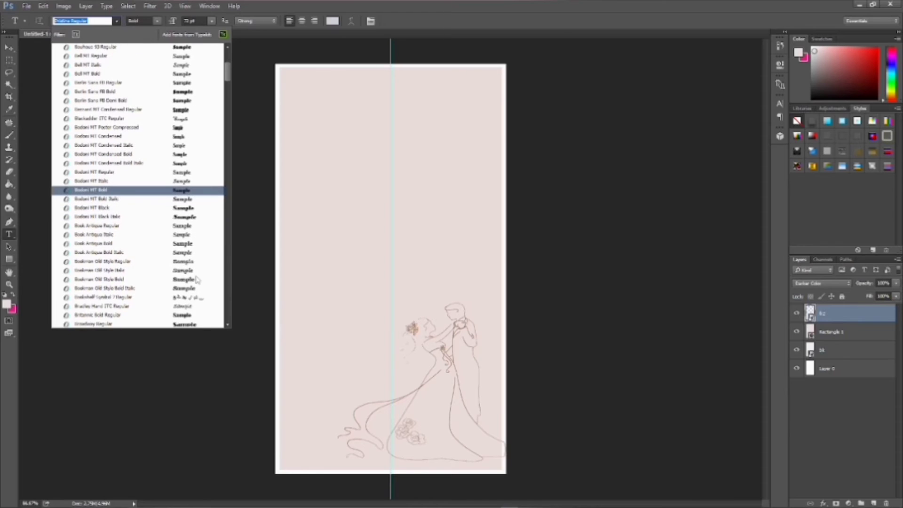
{"action": "left_click", "coordinate": [192, 308]}
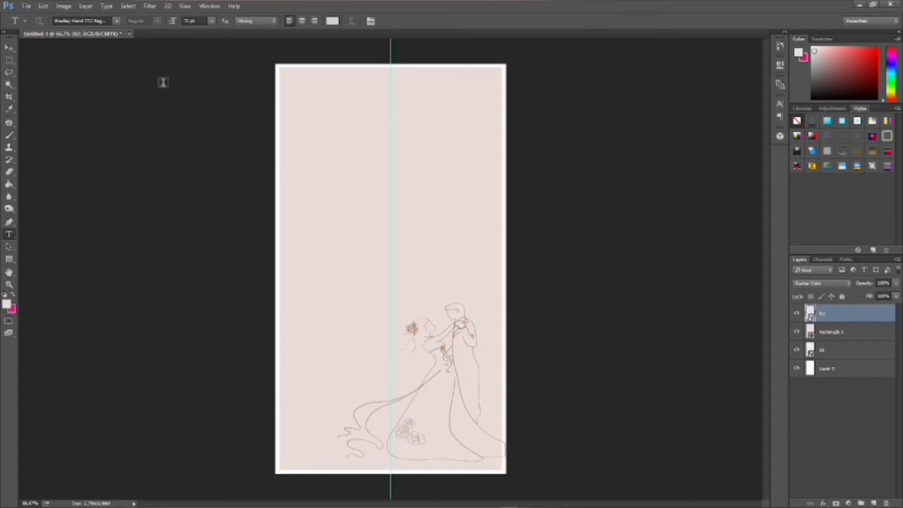
- Type the first name near the card's top left, correcting typos, then select the word
{"action": "left_click", "coordinate": [321, 109]}
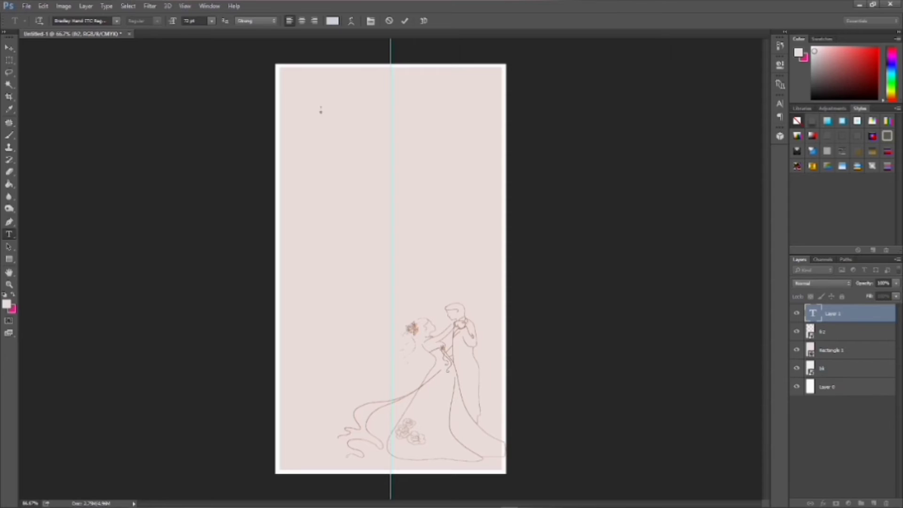
{"action": "type", "text": "chamm"}
{"action": "key", "text": "Left"}
{"action": "key", "text": "Left"}
{"action": "key", "text": "Left"}
{"action": "key", "text": "Left"}
{"action": "type", "text": "ha"}
{"action": "key", "text": "BackSpace"}
{"action": "key", "text": "BackSpace"}
{"action": "type", "text": "Shan"}
{"action": "key", "text": "BackSpace"}
{"action": "key", "text": "BackSpace"}
{"action": "type", "text": "hannen"}
{"action": "left_click_drag", "start_coordinate": [412, 111], "coordinate": [321, 109]}
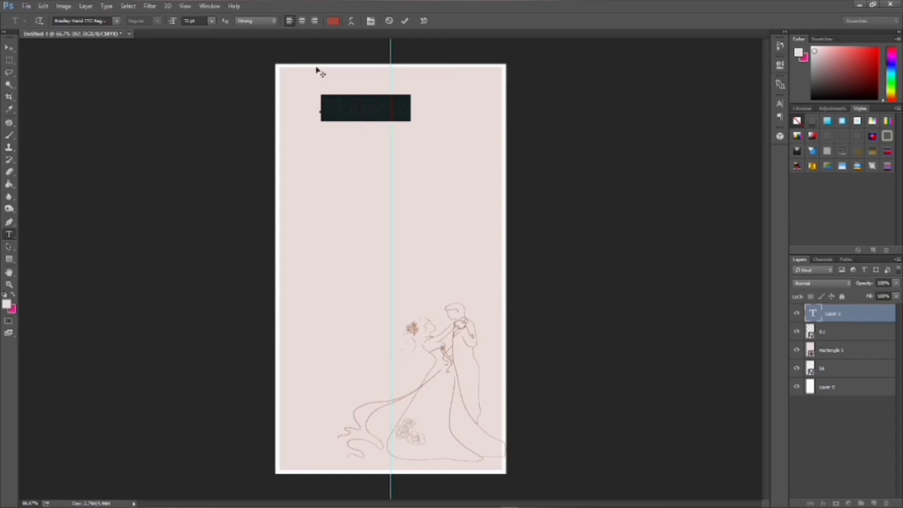
- Recolour the name PANTONE 7593 C from the PANTONE+ Solid Coated library
{"action": "left_click", "coordinate": [334, 21]}
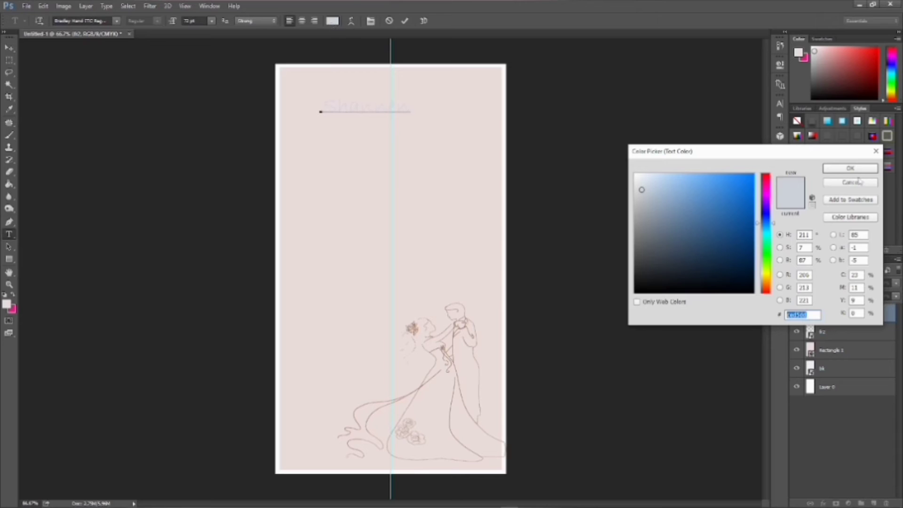
{"action": "left_click", "coordinate": [856, 200]}
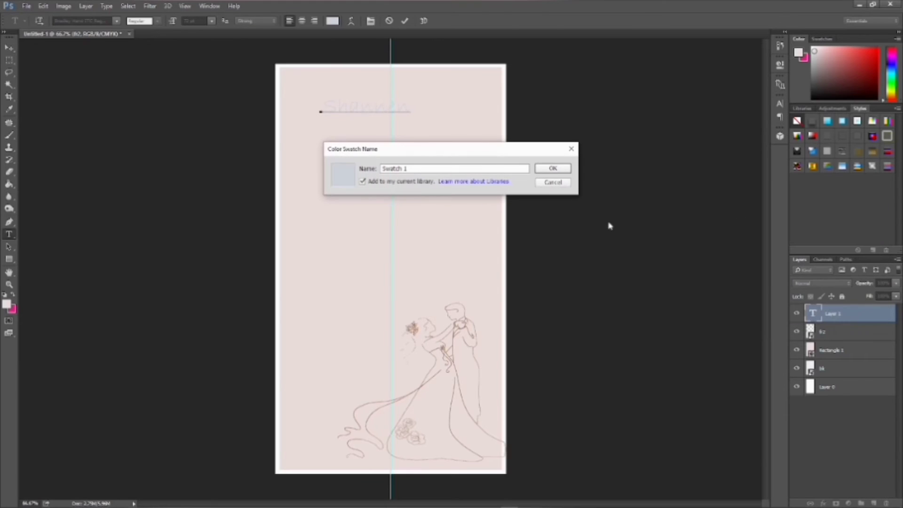
{"action": "left_click", "coordinate": [572, 150]}
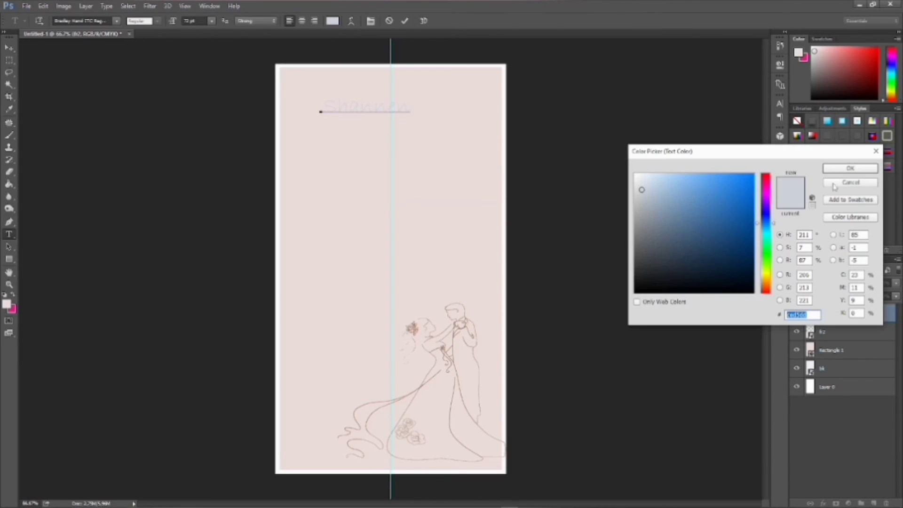
{"action": "left_click", "coordinate": [851, 216]}
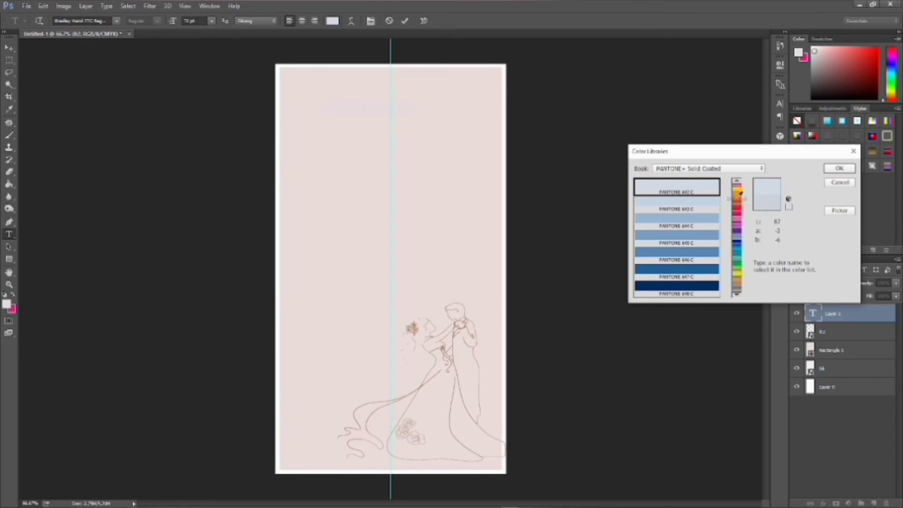
{"action": "left_click_drag", "start_coordinate": [740, 193], "coordinate": [743, 195]}
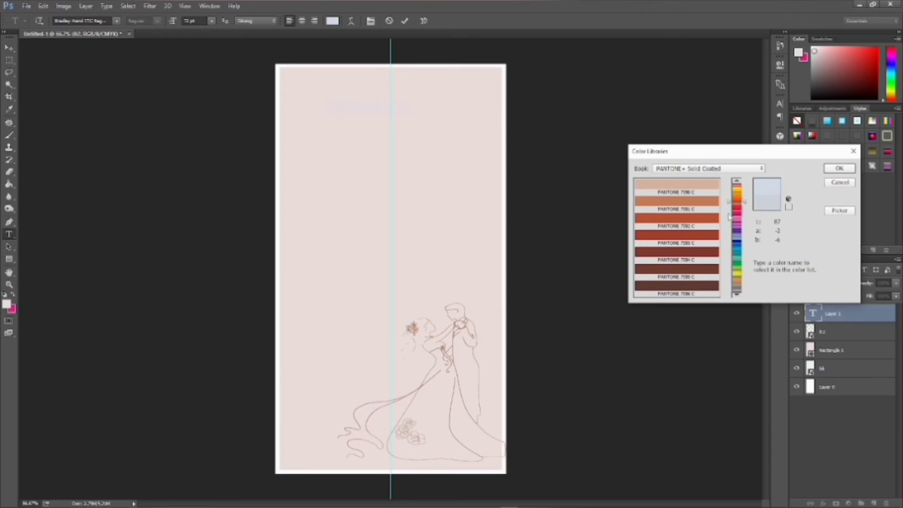
{"action": "left_click", "coordinate": [703, 235]}
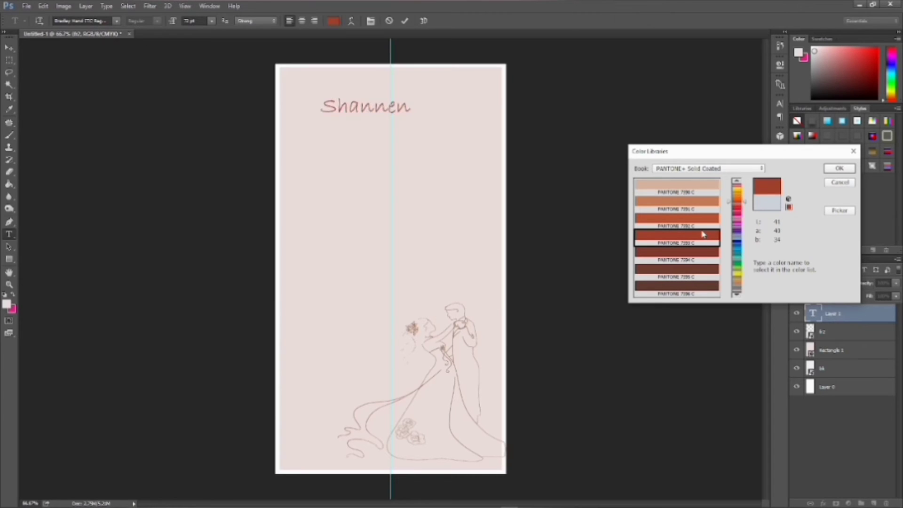
{"action": "left_click", "coordinate": [839, 168]}
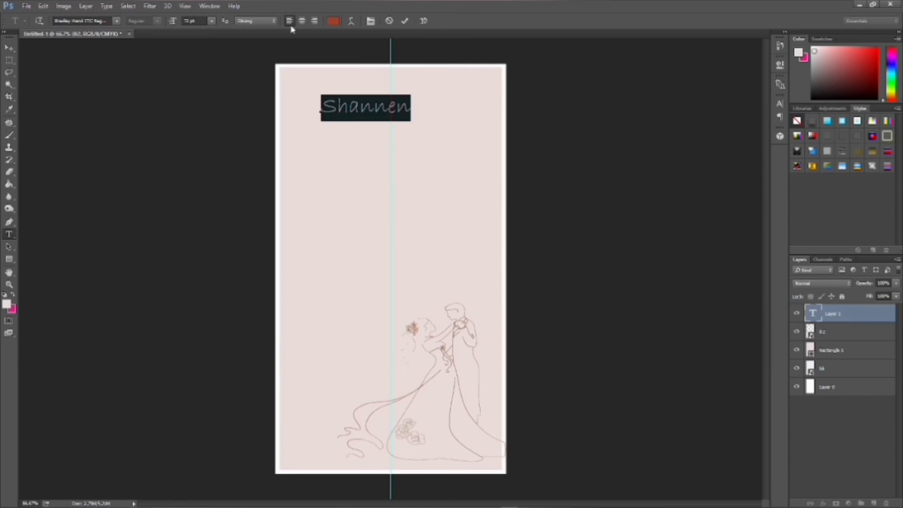
- Set Smooth anti-aliasing and apply a Wave warp with reduced bend to the name
{"action": "left_click", "coordinate": [275, 21]}
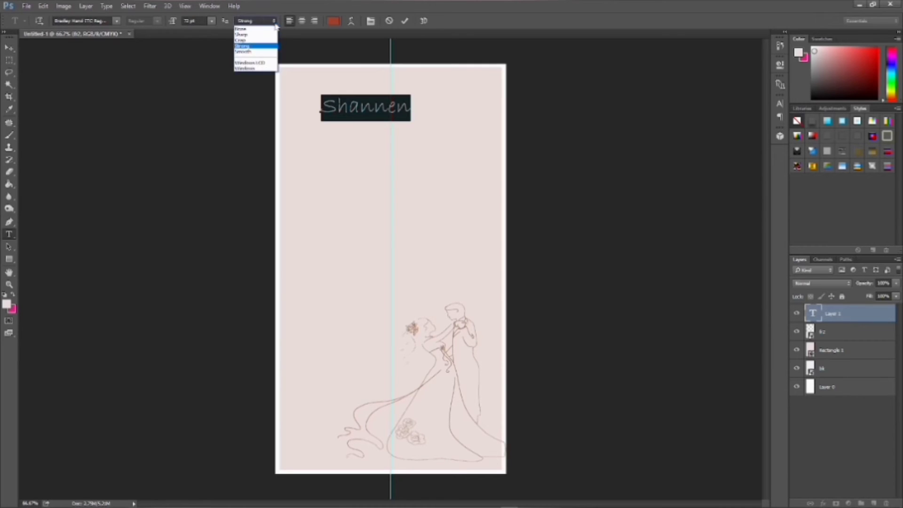
{"action": "left_click", "coordinate": [265, 53]}
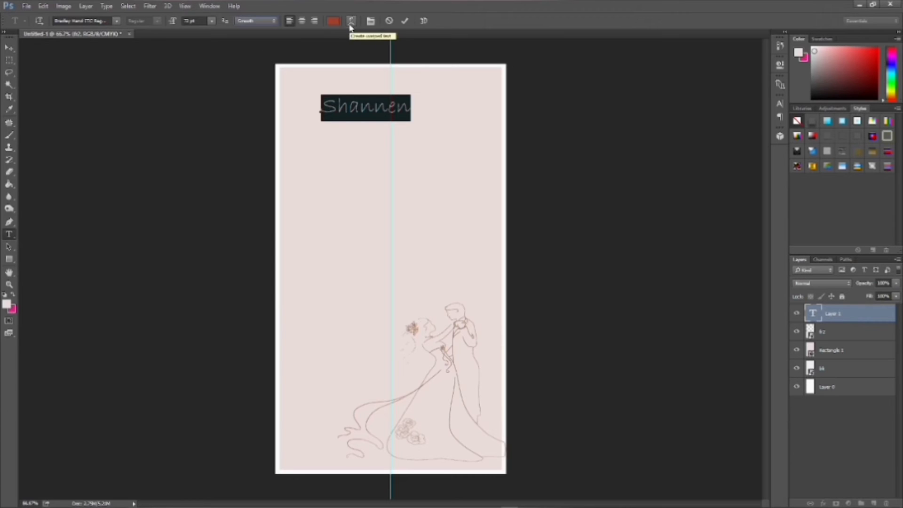
{"action": "left_click", "coordinate": [350, 23]}
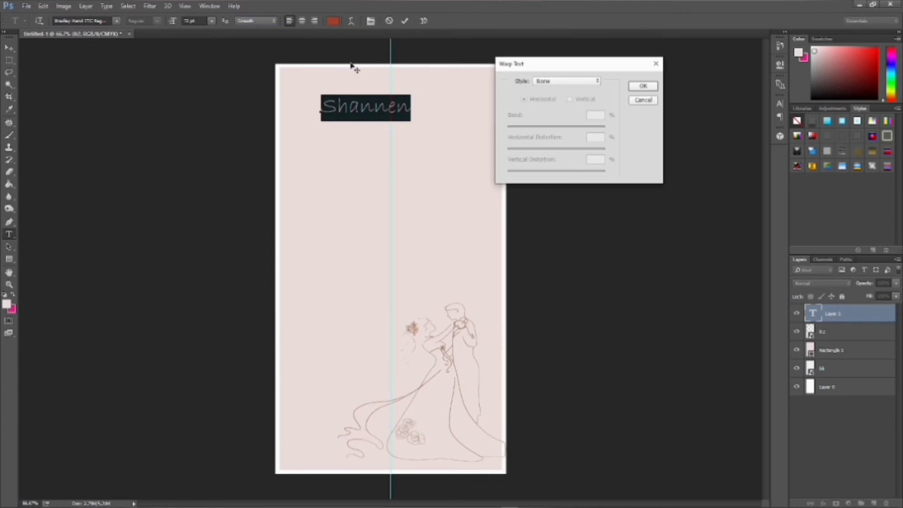
{"action": "left_click", "coordinate": [590, 82]}
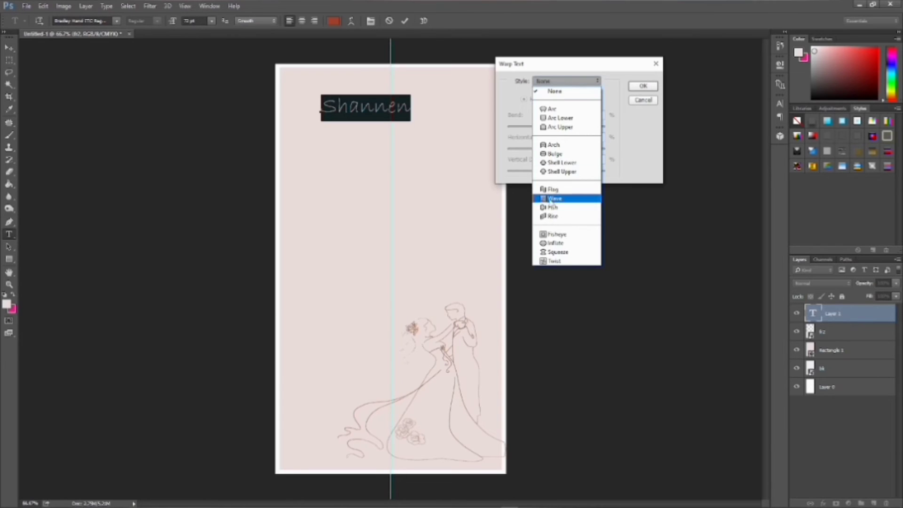
{"action": "left_click", "coordinate": [552, 198]}
{"action": "left_click_drag", "start_coordinate": [581, 127], "coordinate": [550, 131]}
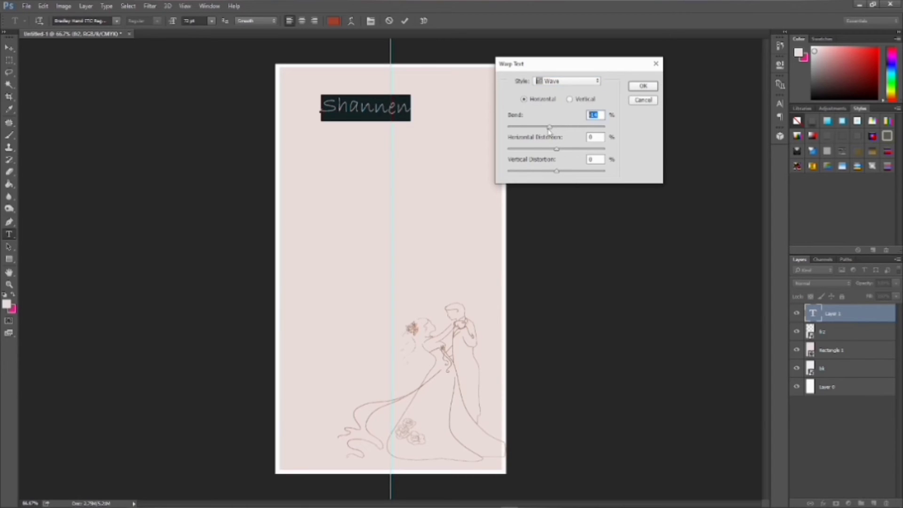
{"action": "left_click", "coordinate": [640, 86]}
{"action": "left_click", "coordinate": [200, 22]}
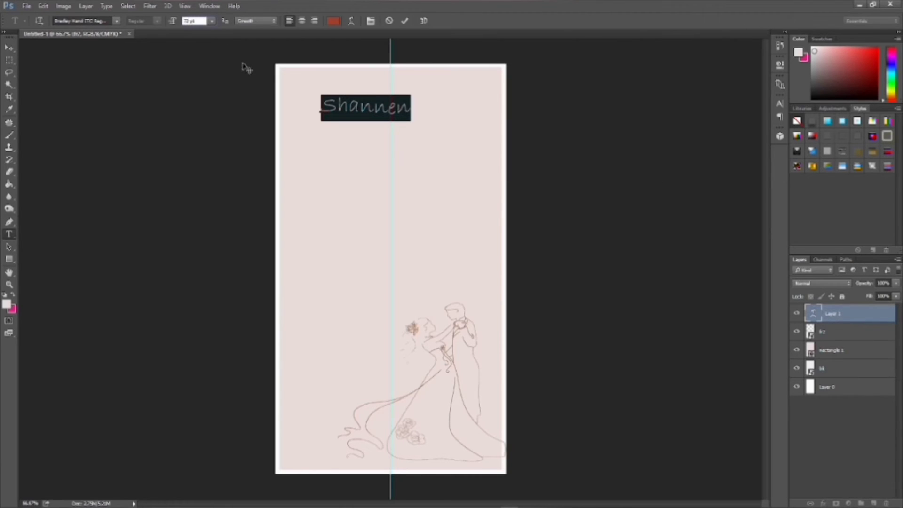
- Set the name's font size to 80 pt
{"action": "type", "text": "5"}
{"action": "key", "text": "Return"}
{"action": "type", "text": "5"}
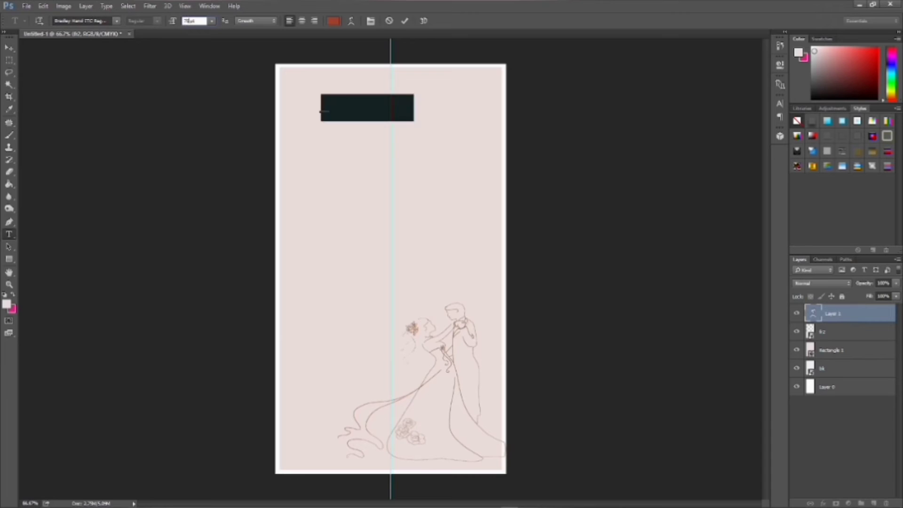
{"action": "key", "text": "BackSpace"}
{"action": "key", "text": "BackSpace"}
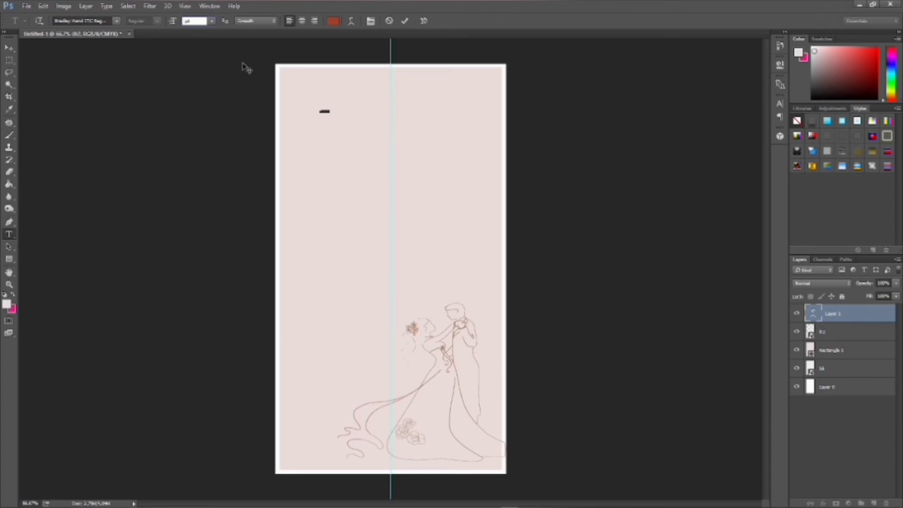
{"action": "type", "text": "80"}
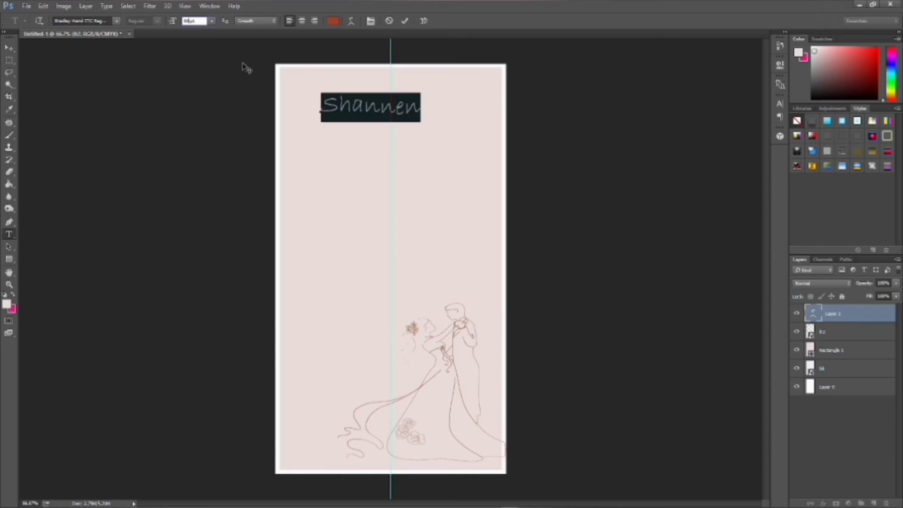
{"action": "key", "text": "Return"}
- Reselect the name, keep Smooth anti-aliasing, and commit the text
{"action": "left_click", "coordinate": [405, 101]}
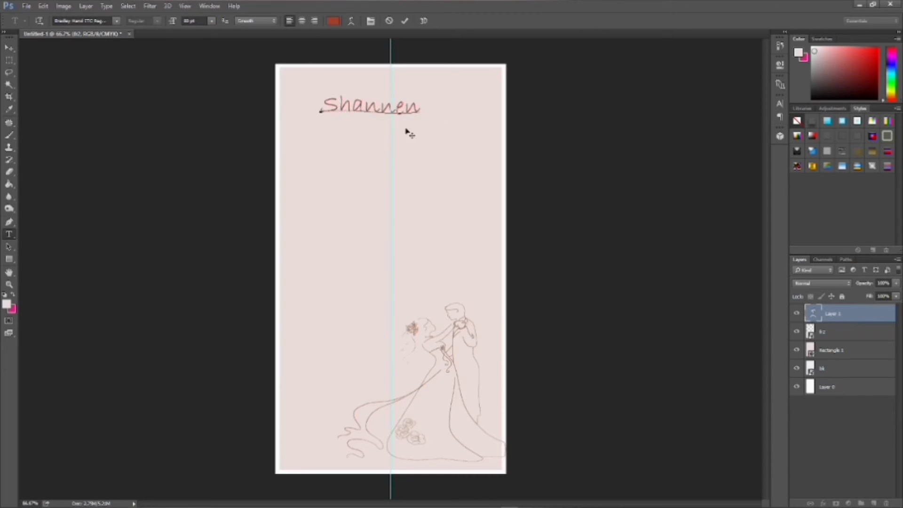
{"action": "left_click", "coordinate": [383, 104]}
{"action": "left_click", "coordinate": [420, 107]}
{"action": "left_click_drag", "start_coordinate": [420, 108], "coordinate": [320, 108]}
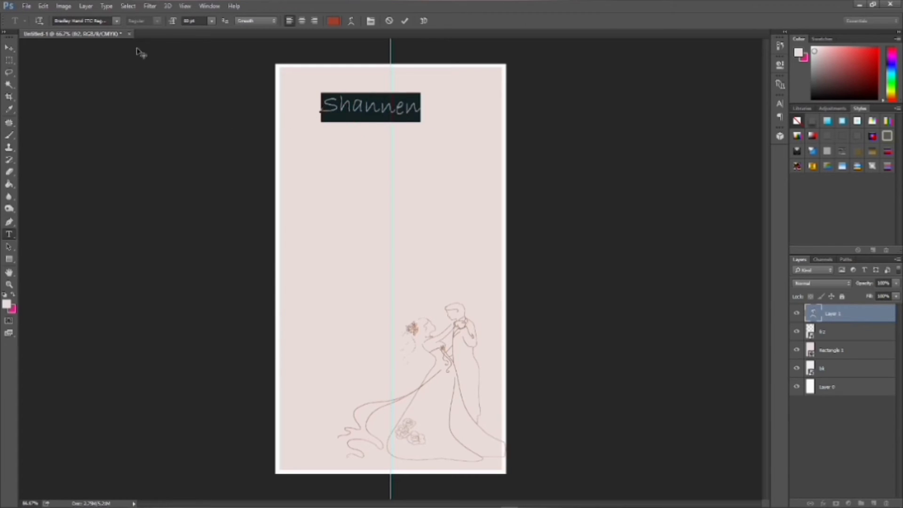
{"action": "left_click", "coordinate": [263, 22]}
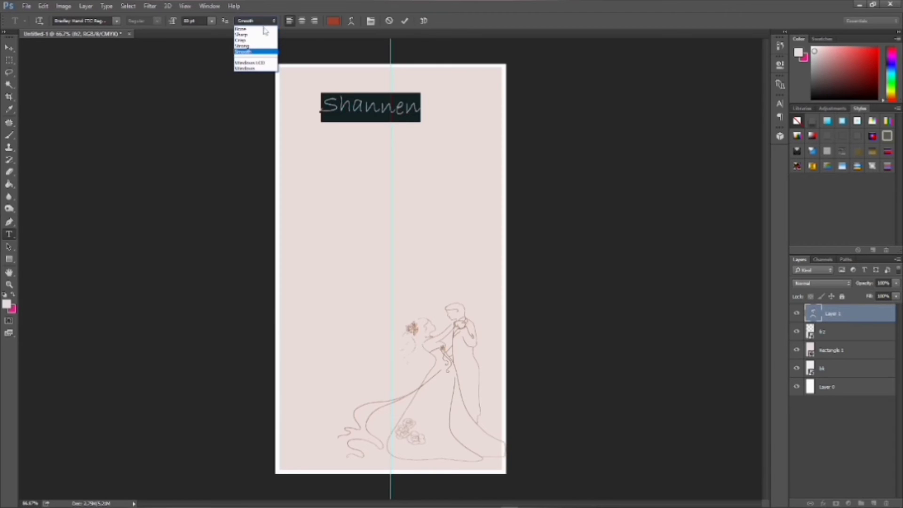
{"action": "left_click", "coordinate": [262, 22]}
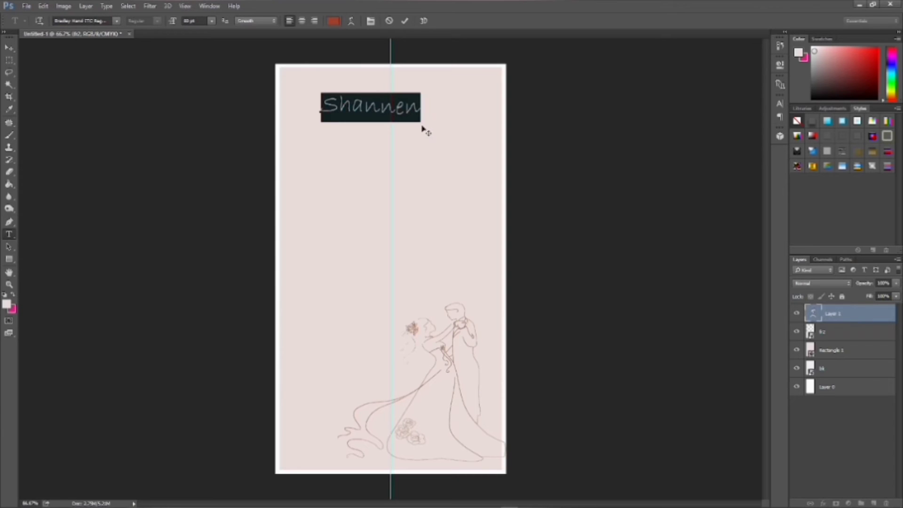
{"action": "left_click", "coordinate": [417, 112]}
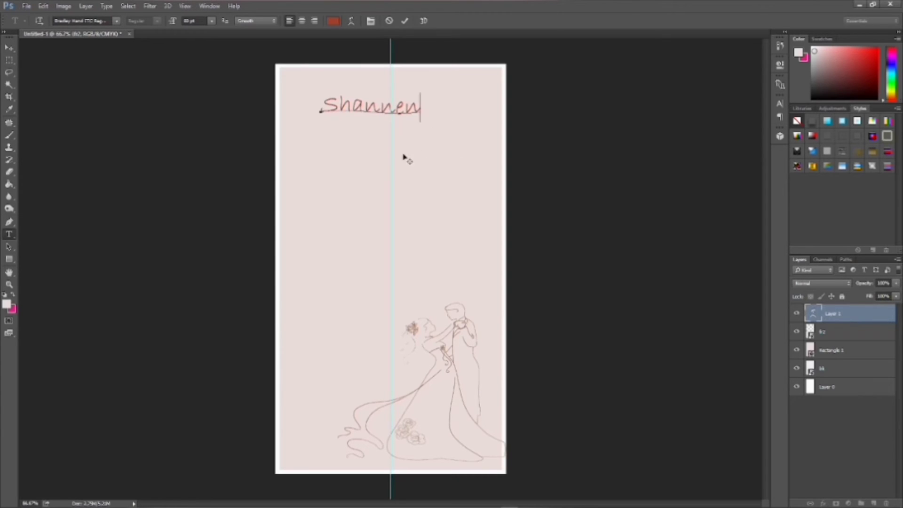
{"action": "left_click", "coordinate": [8, 221]}
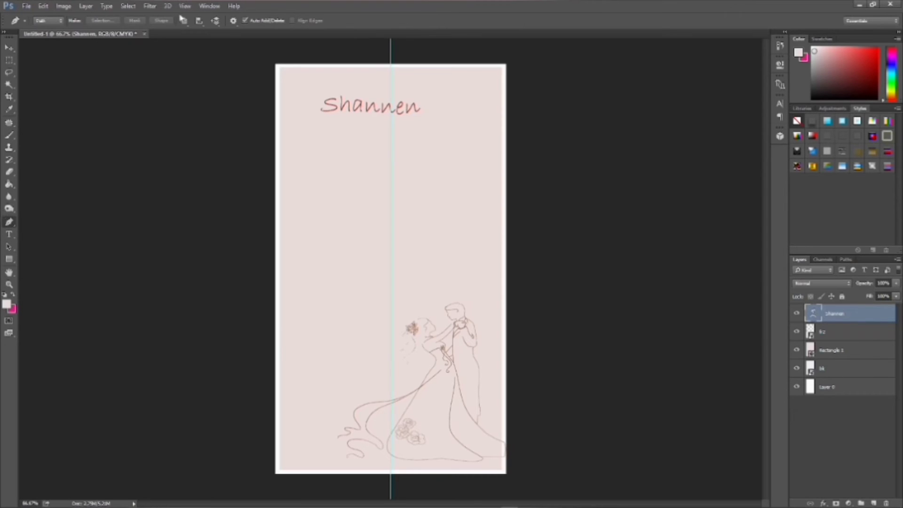
- Type the word 'and' on a new text layer below the first name
{"action": "left_click", "coordinate": [8, 234]}
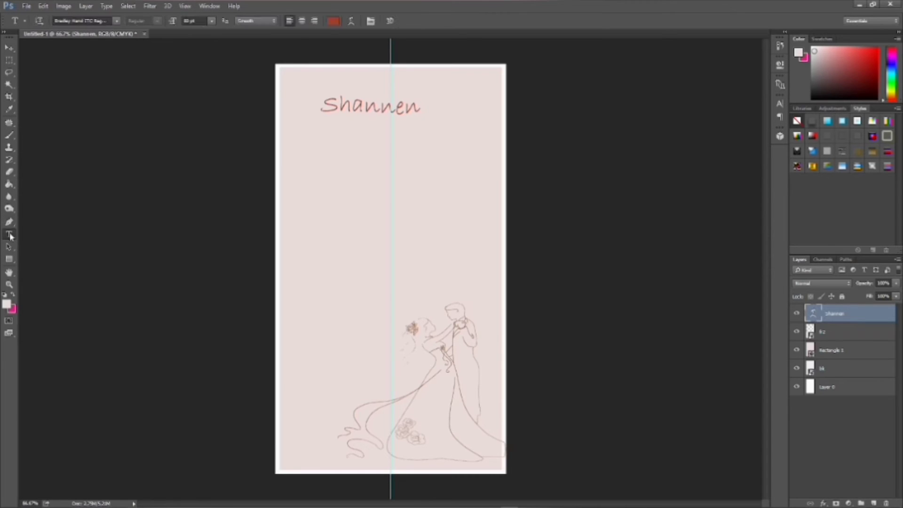
{"action": "key", "text": "a"}
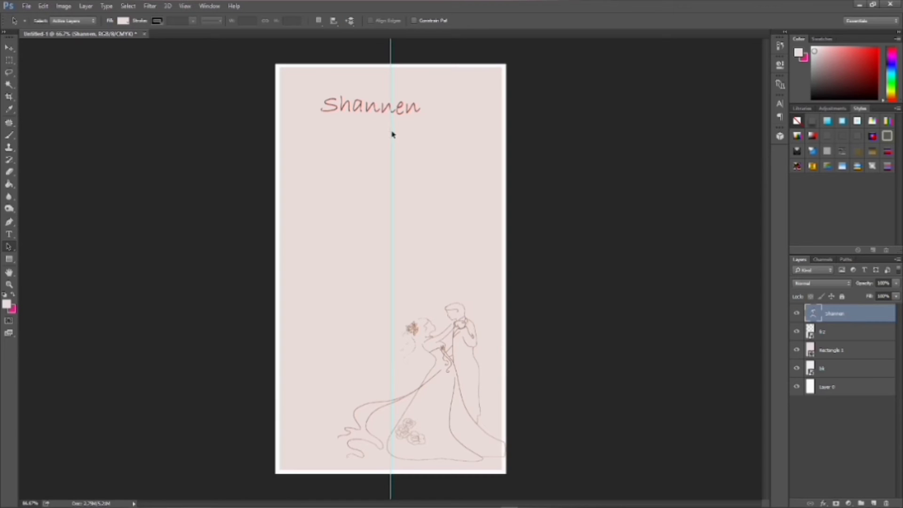
{"action": "left_click", "coordinate": [9, 234]}
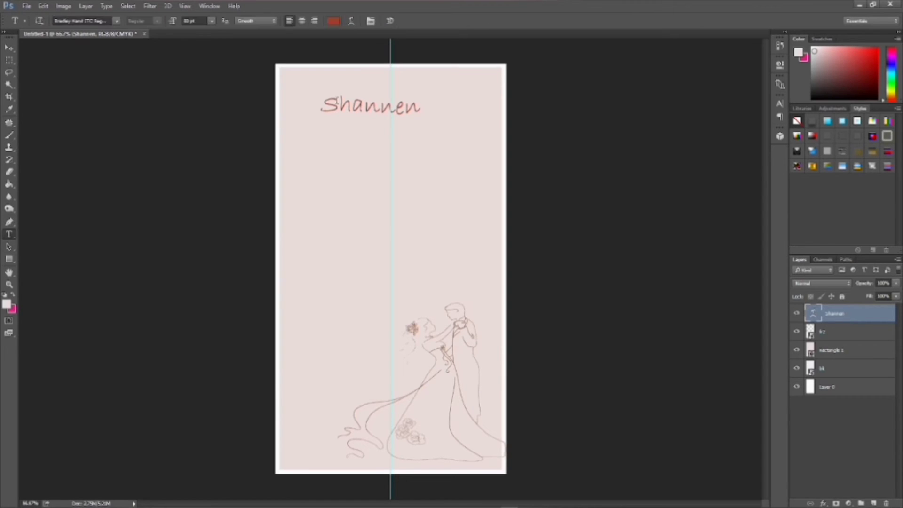
{"action": "left_click", "coordinate": [376, 140]}
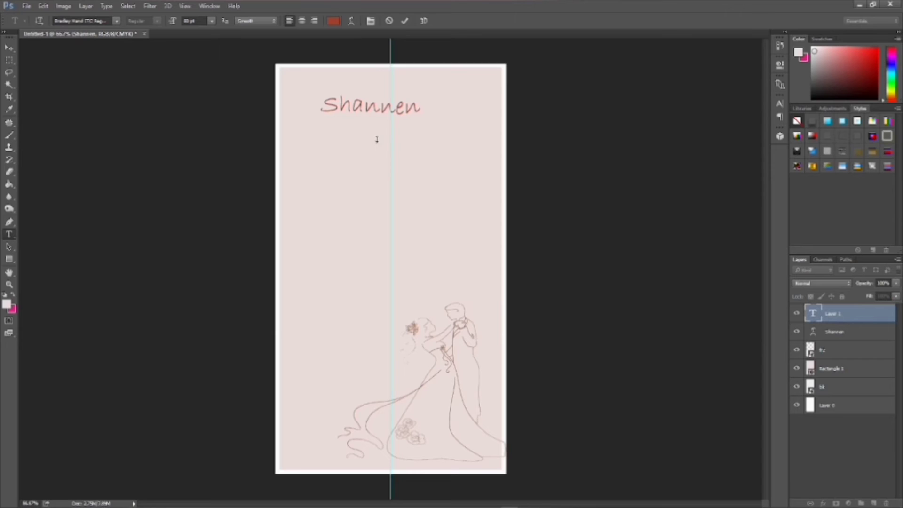
{"action": "type", "text": "and"}
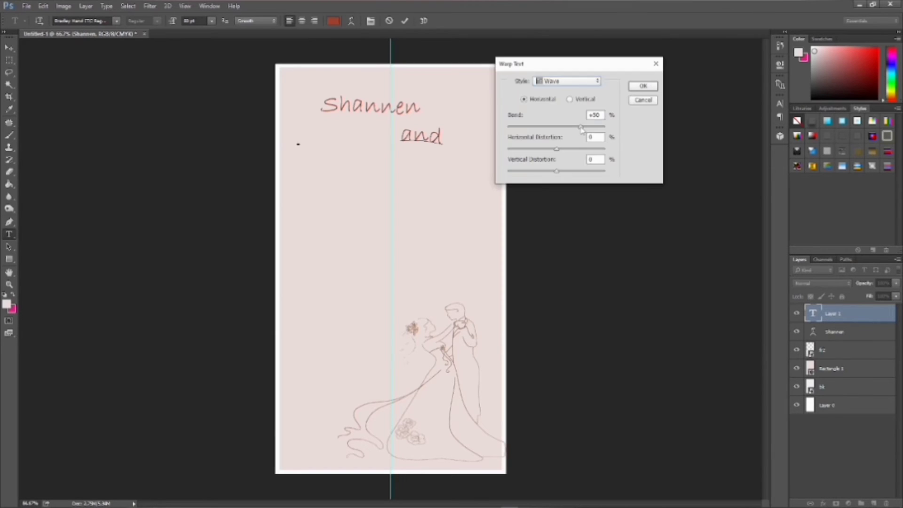
- Give 'and' a Wave warp with a reduced bend and commit it
{"action": "left_click_drag", "start_coordinate": [581, 129], "coordinate": [554, 137]}
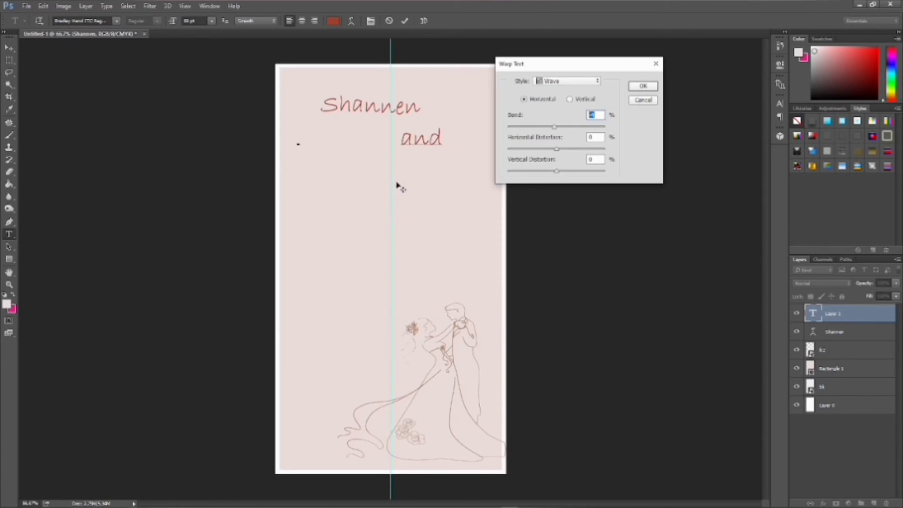
{"action": "left_click", "coordinate": [654, 88]}
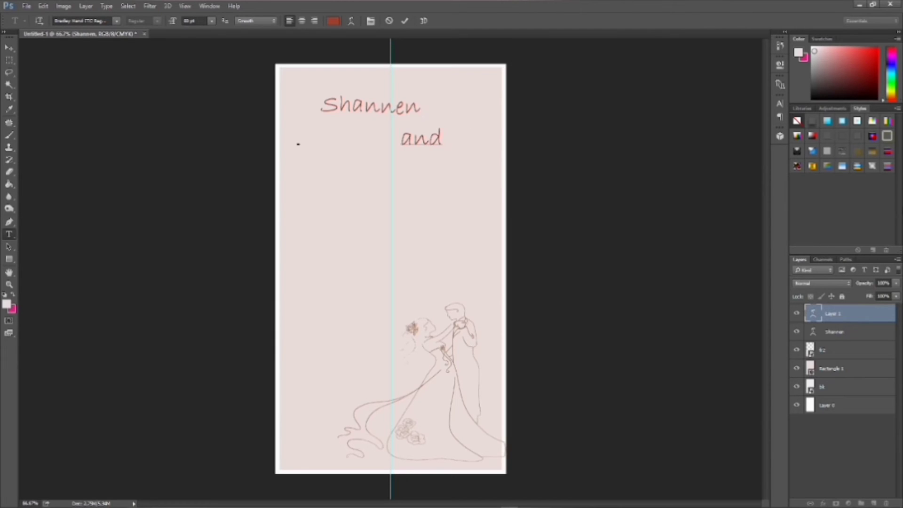
{"action": "left_click", "coordinate": [864, 325]}
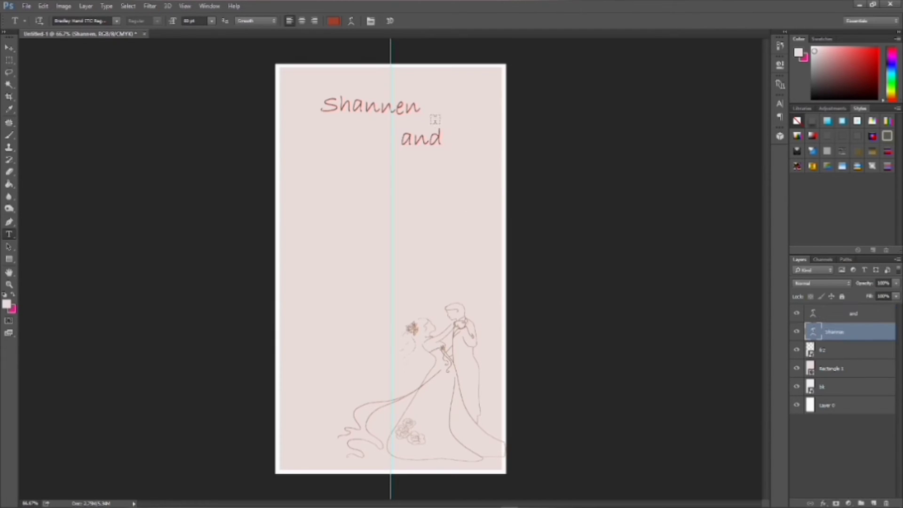
{"action": "left_click", "coordinate": [426, 109]}
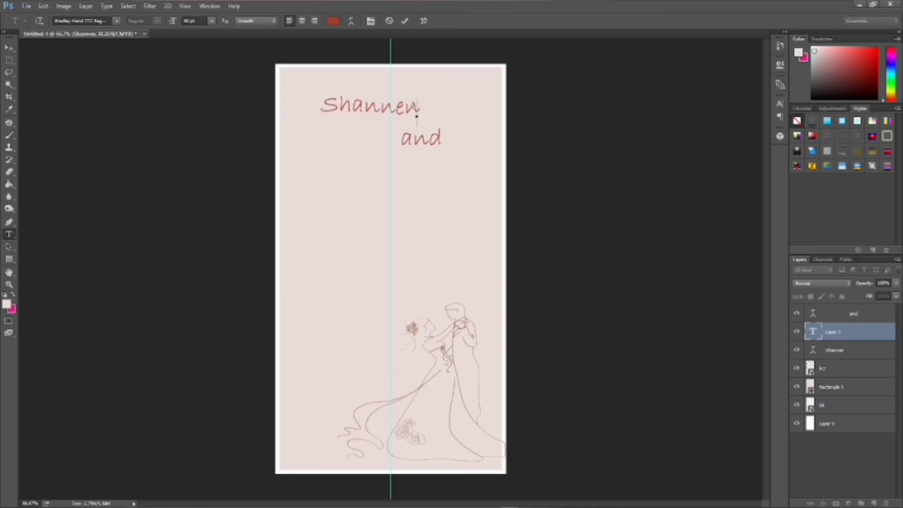
{"action": "double_click", "coordinate": [414, 112]}
- Delete the empty extra text layer
{"action": "left_click", "coordinate": [849, 351]}
{"action": "left_click", "coordinate": [854, 335]}
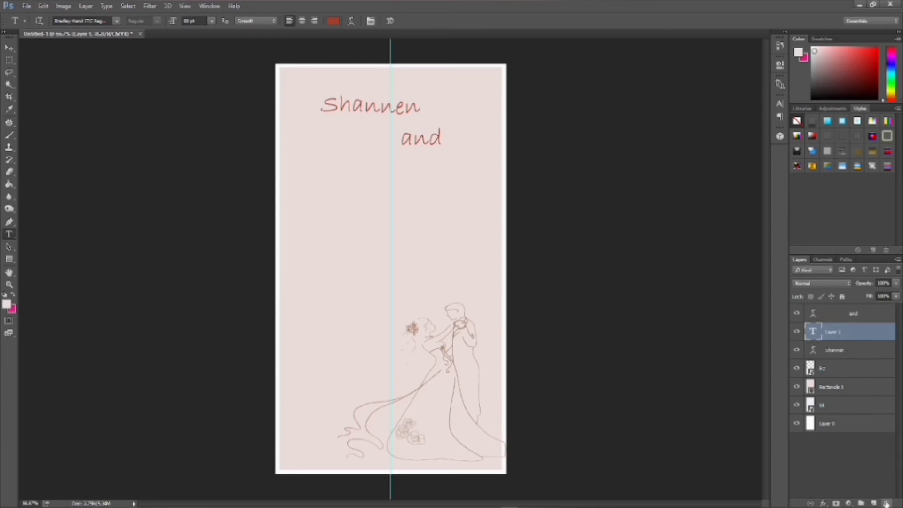
{"action": "left_click", "coordinate": [887, 503]}
{"action": "left_click", "coordinate": [420, 195]}
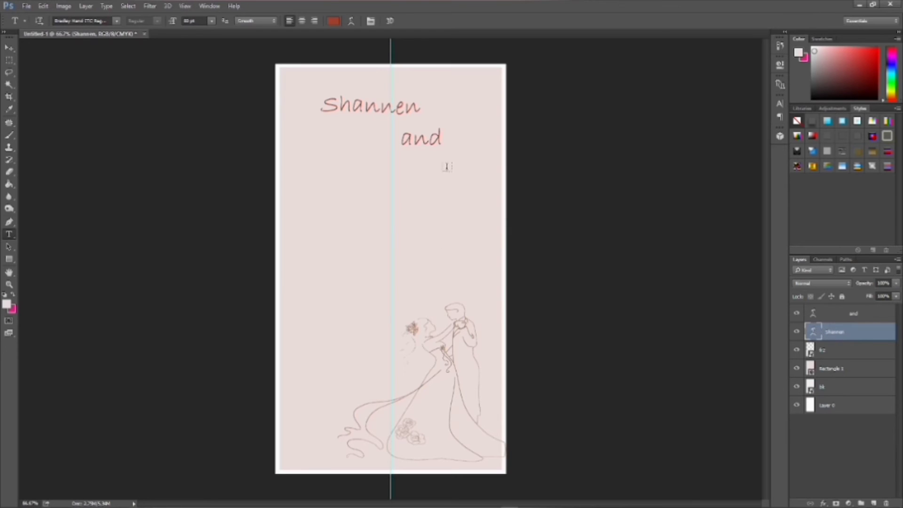
- Resize the word 'and' to 55 pt and commit the edit
{"action": "left_click", "coordinate": [413, 106]}
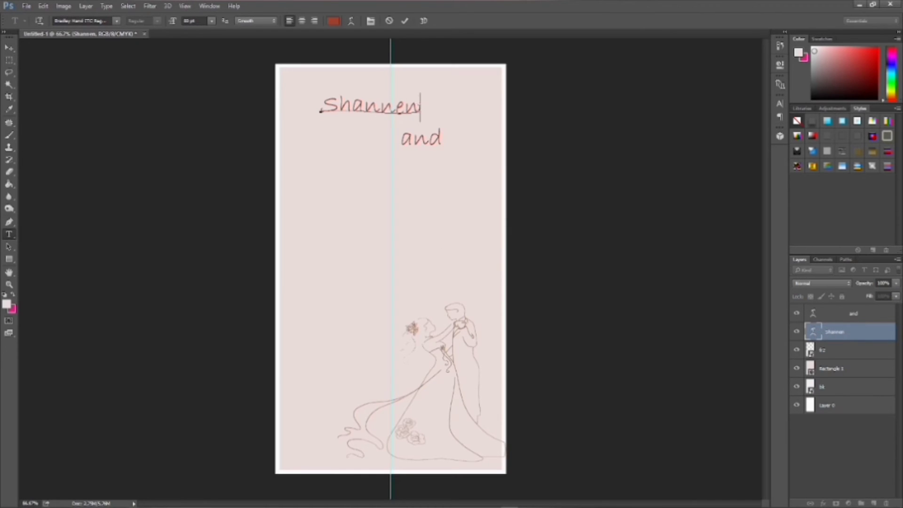
{"action": "left_click_drag", "start_coordinate": [421, 107], "coordinate": [320, 107]}
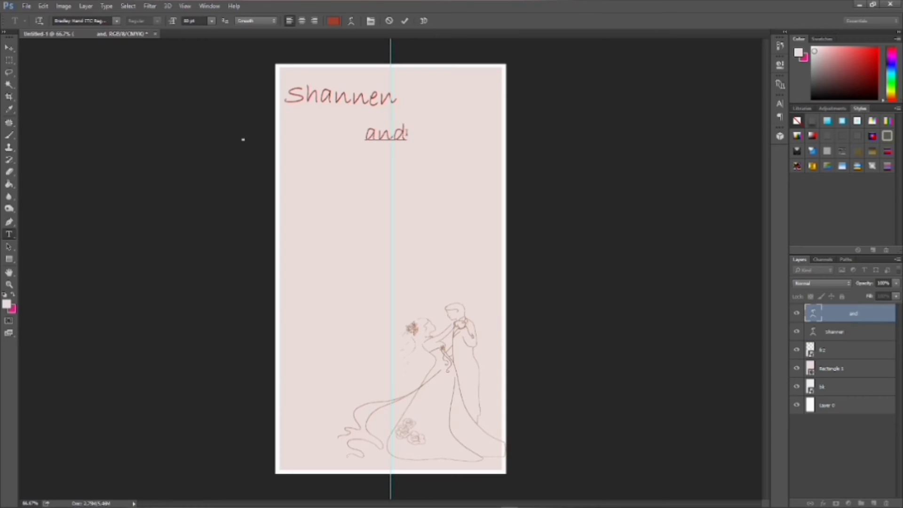
{"action": "left_click_drag", "start_coordinate": [407, 135], "coordinate": [365, 135]}
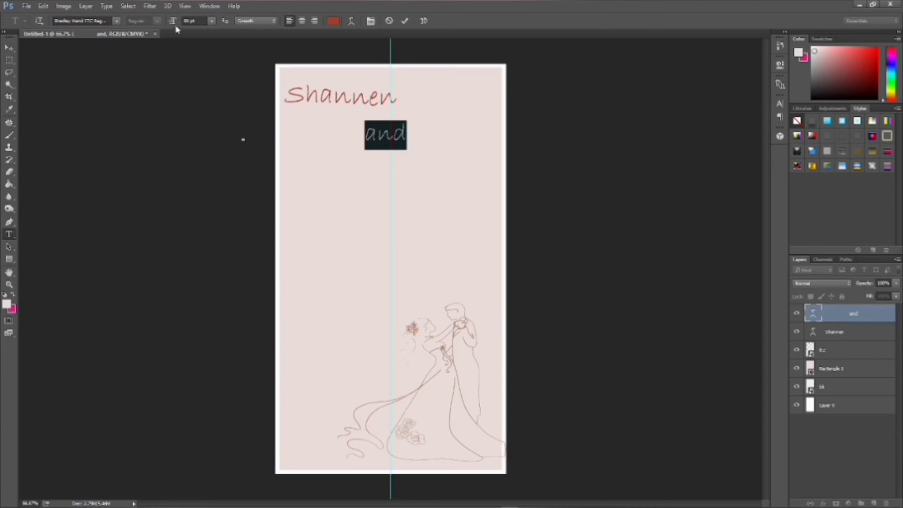
{"action": "left_click_drag", "start_coordinate": [185, 20], "coordinate": [201, 29]}
{"action": "type", "text": "55"}
{"action": "key", "text": "Return"}
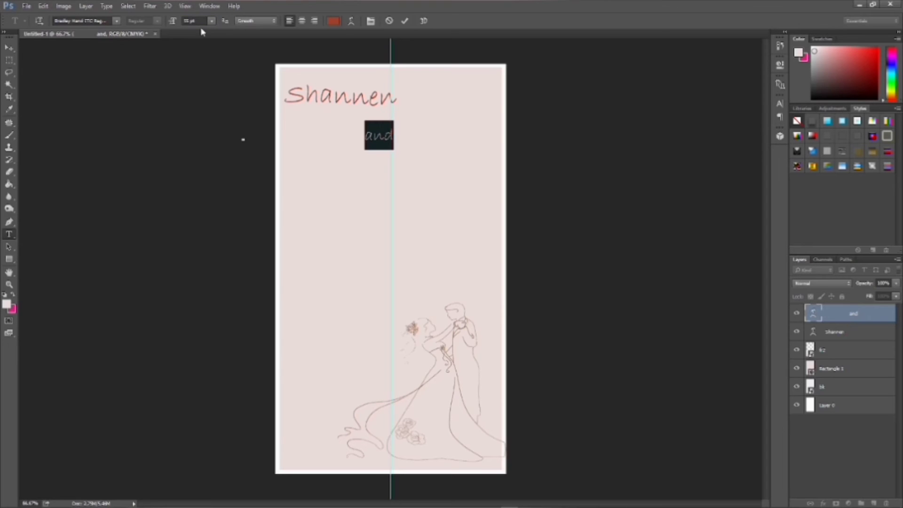
{"action": "left_click", "coordinate": [383, 136]}
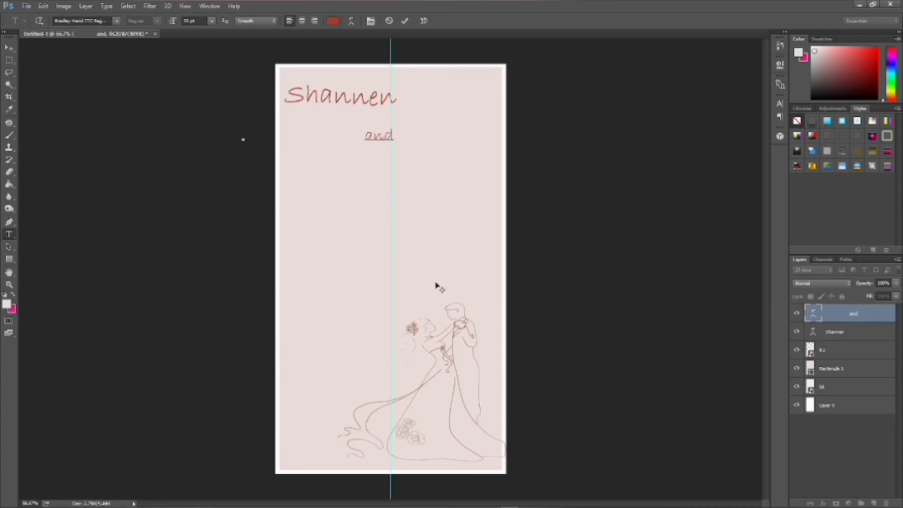
{"action": "left_click", "coordinate": [10, 222]}
{"action": "left_click", "coordinate": [9, 233]}
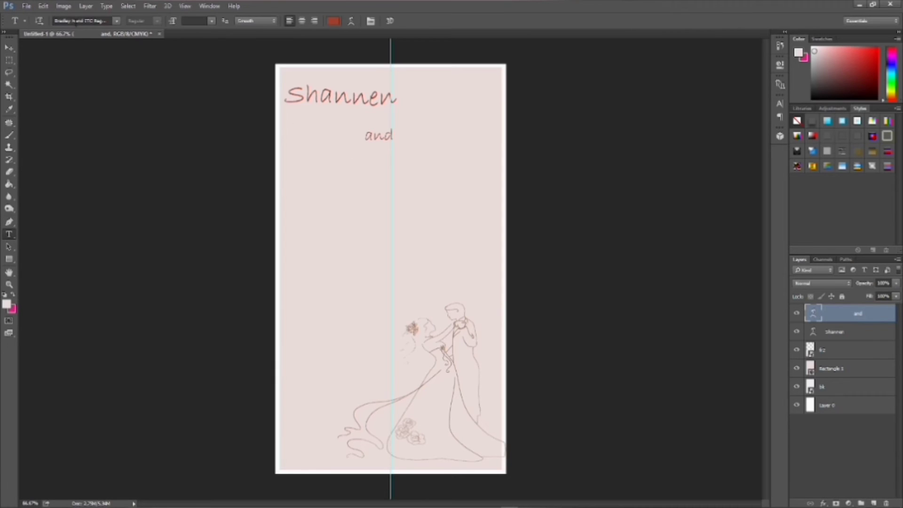
- Type the second name below 'and' and set it to 60 pt
{"action": "left_click", "coordinate": [383, 170]}
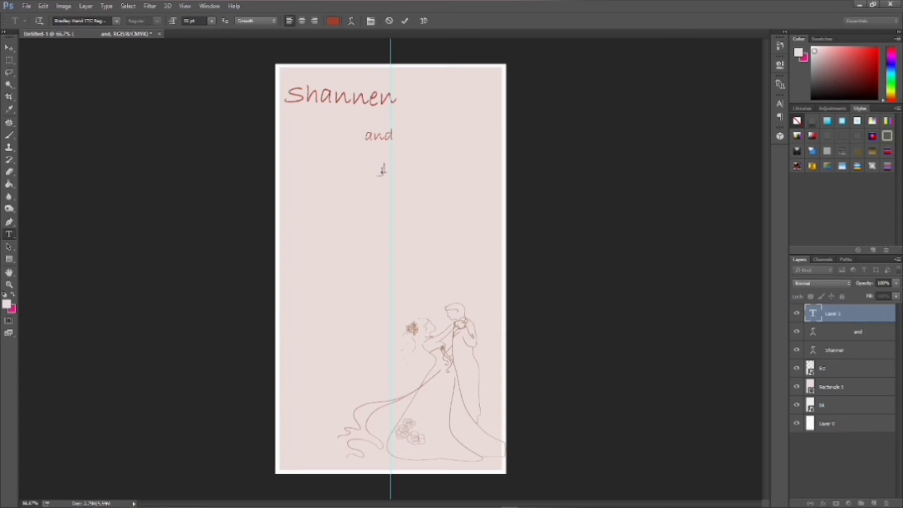
{"action": "type", "text": "A"}
{"action": "key", "text": "BackSpace"}
{"action": "type", "text": "Jameson"}
{"action": "left_click_drag", "start_coordinate": [445, 168], "coordinate": [380, 170]}
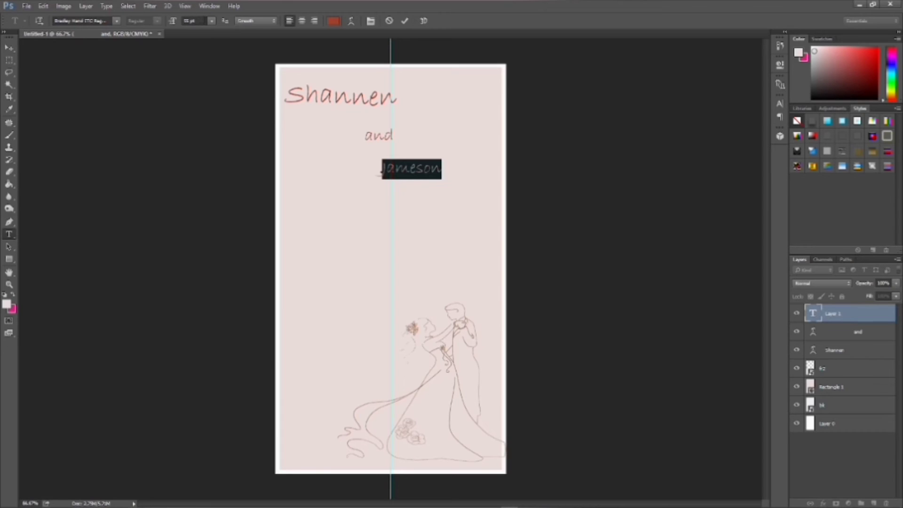
{"action": "left_click", "coordinate": [199, 21]}
{"action": "key", "text": "BackSpace"}
{"action": "key", "text": "BackSpace"}
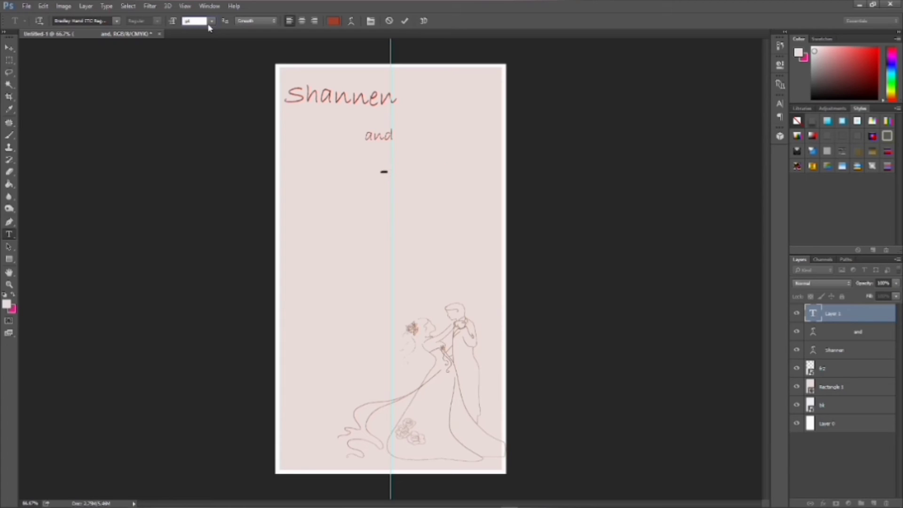
{"action": "type", "text": "60"}
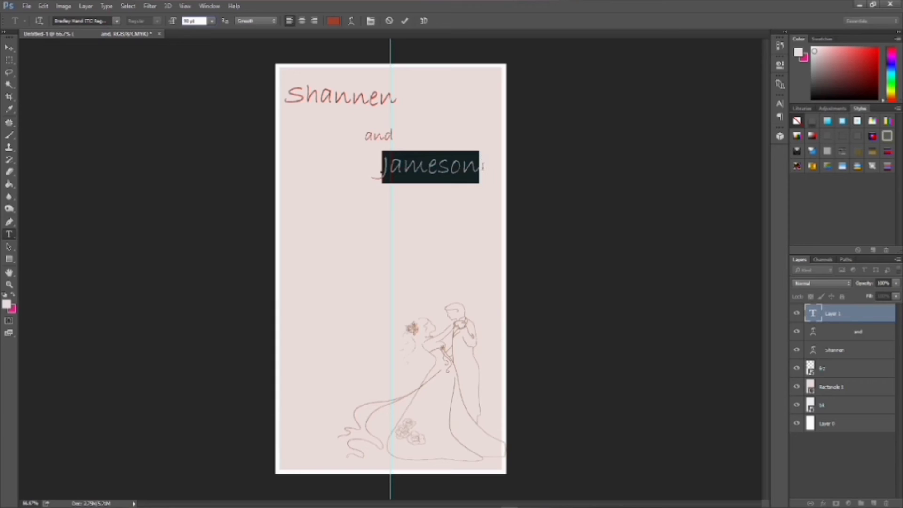
- Apply a Wave warp to the second name with bend about +34
{"action": "left_click", "coordinate": [351, 21]}
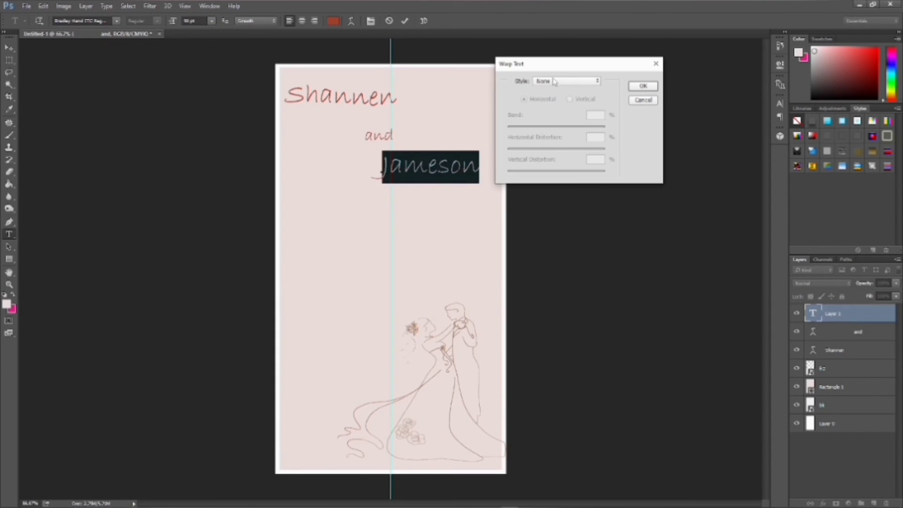
{"action": "left_click", "coordinate": [556, 83]}
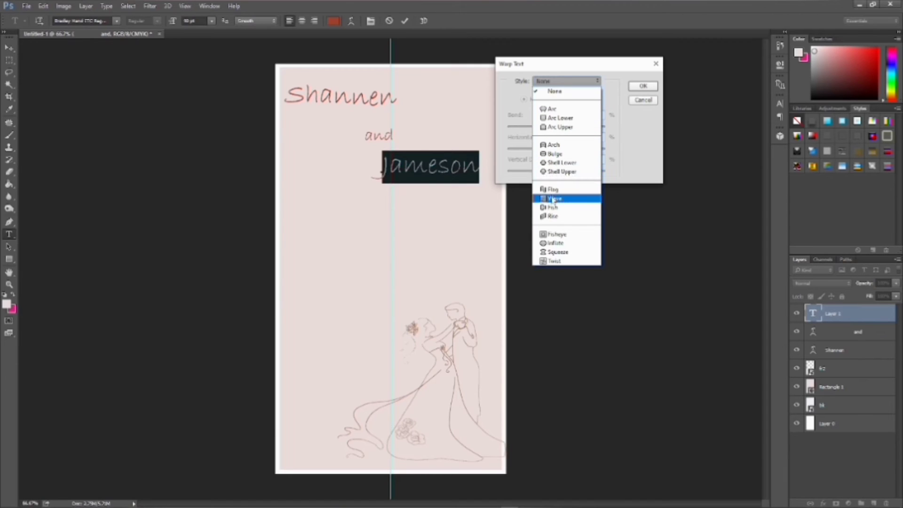
{"action": "left_click", "coordinate": [553, 199]}
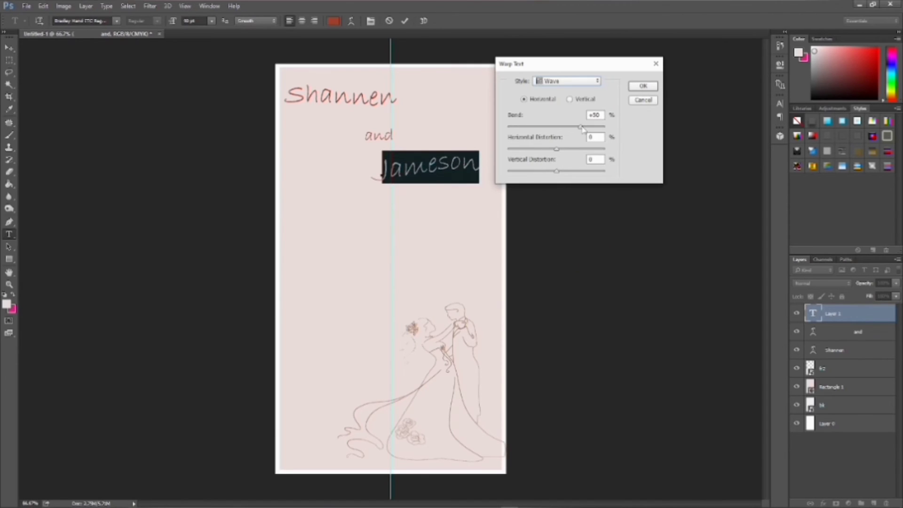
{"action": "left_click_drag", "start_coordinate": [582, 128], "coordinate": [560, 131]}
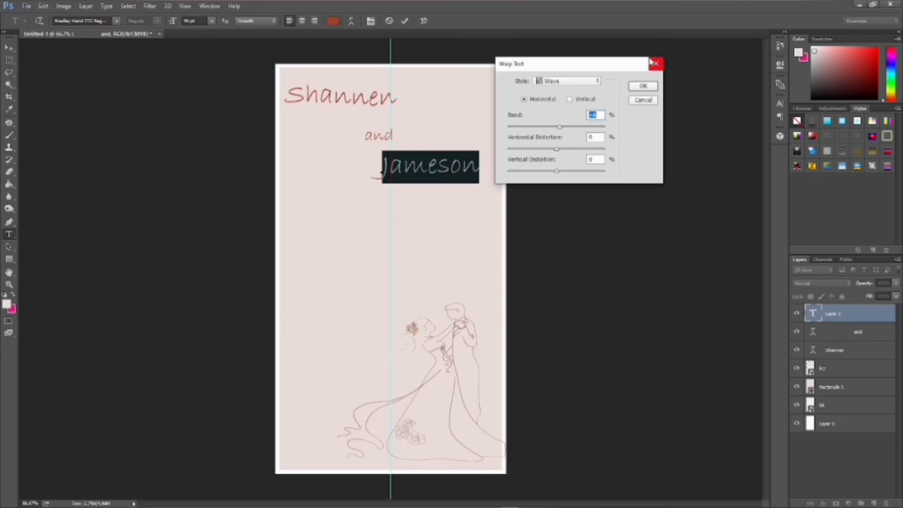
{"action": "left_click", "coordinate": [653, 86]}
- Shift the second name slightly to the right
{"action": "left_click", "coordinate": [449, 166]}
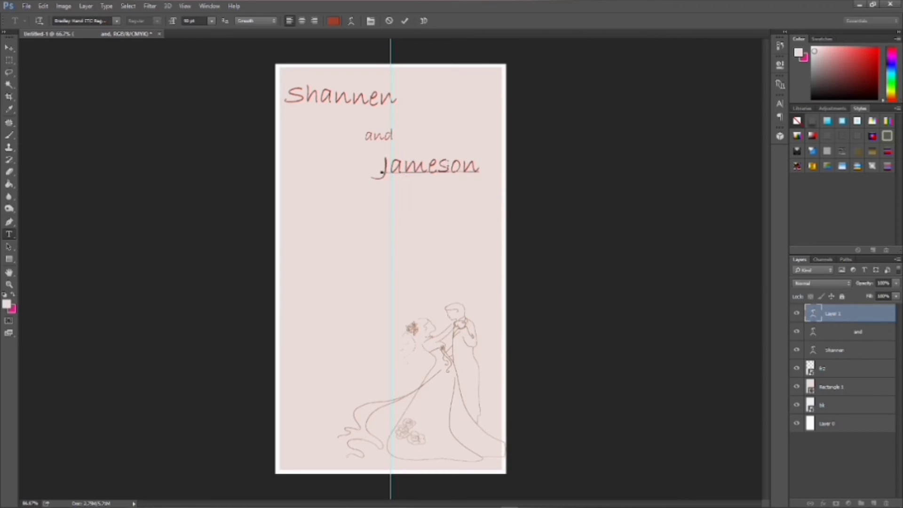
{"action": "left_click", "coordinate": [379, 171]}
{"action": "left_click_drag", "start_coordinate": [390, 171], "coordinate": [450, 172]}
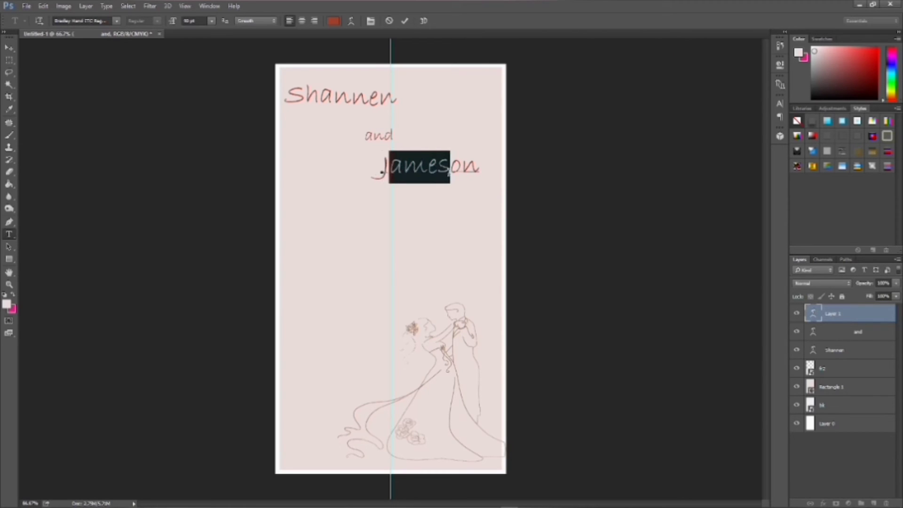
{"action": "left_click", "coordinate": [463, 165]}
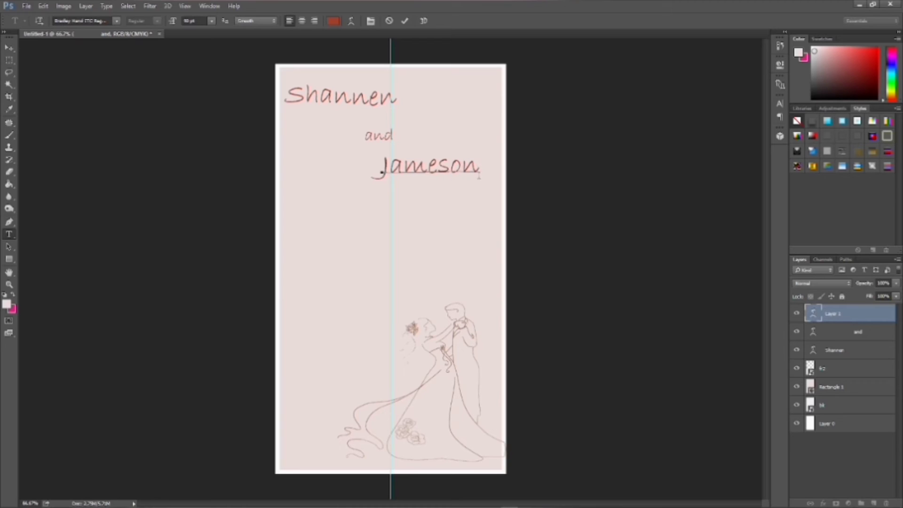
{"action": "left_click", "coordinate": [446, 172]}
{"action": "left_click_drag", "start_coordinate": [403, 170], "coordinate": [438, 170]}
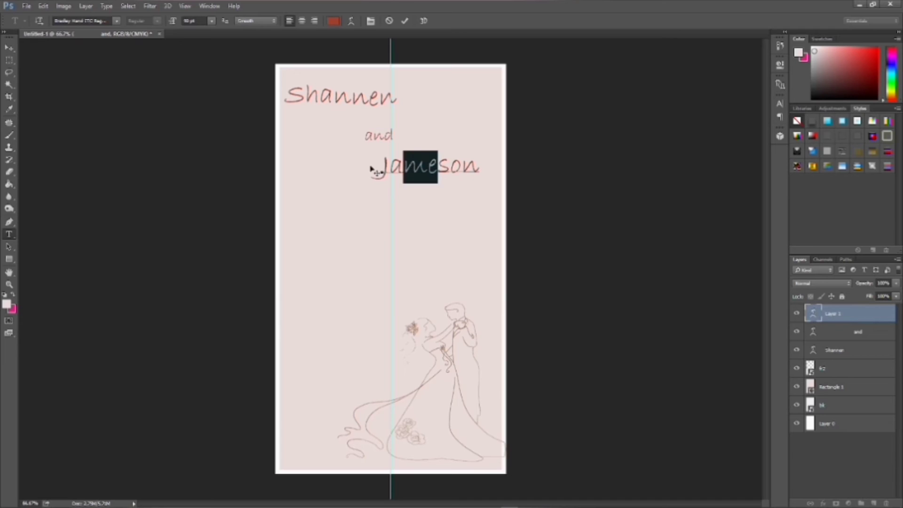
{"action": "left_click", "coordinate": [381, 172]}
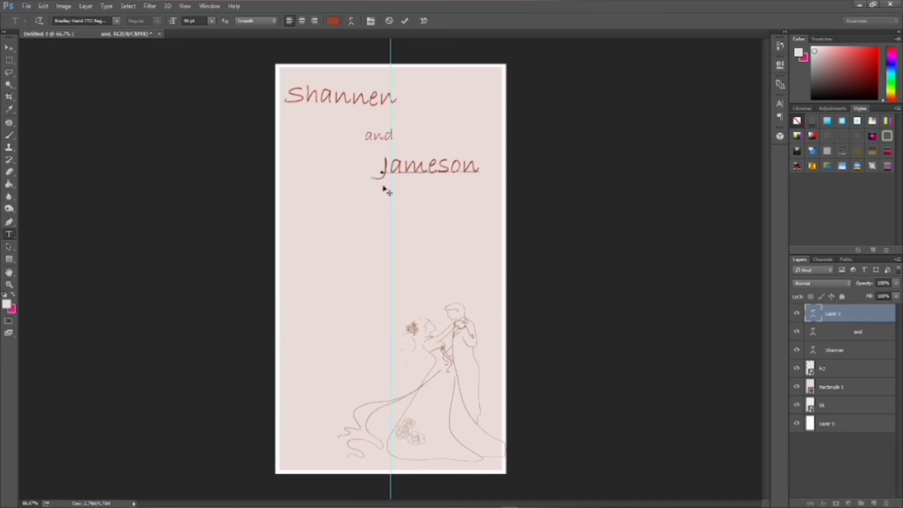
{"action": "left_click_drag", "start_coordinate": [385, 191], "coordinate": [404, 186]}
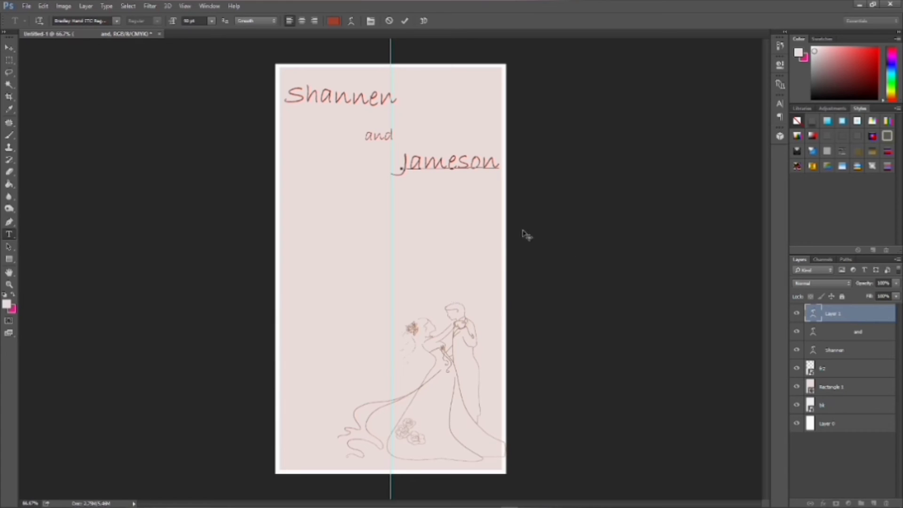
- Add an 18 pt line 'invites you to their wedding' midway down the card and select it
{"action": "left_click", "coordinate": [9, 234]}
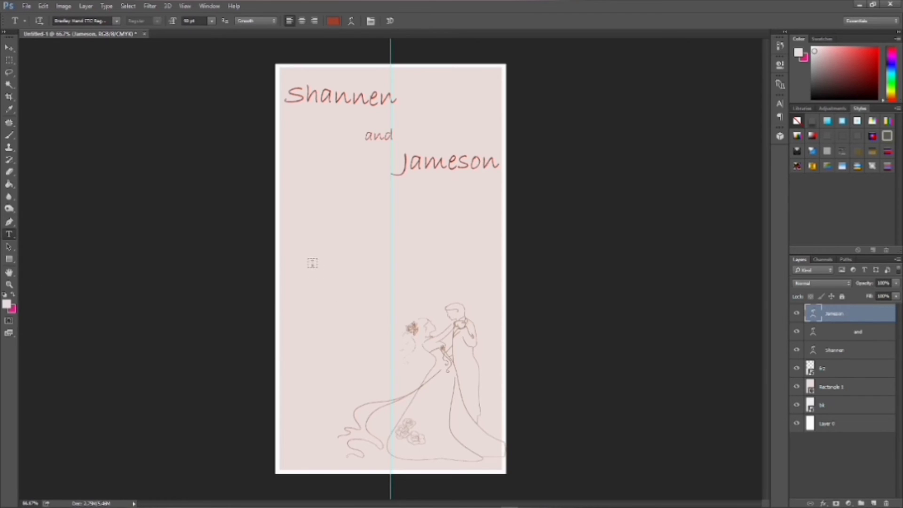
{"action": "left_click", "coordinate": [312, 263]}
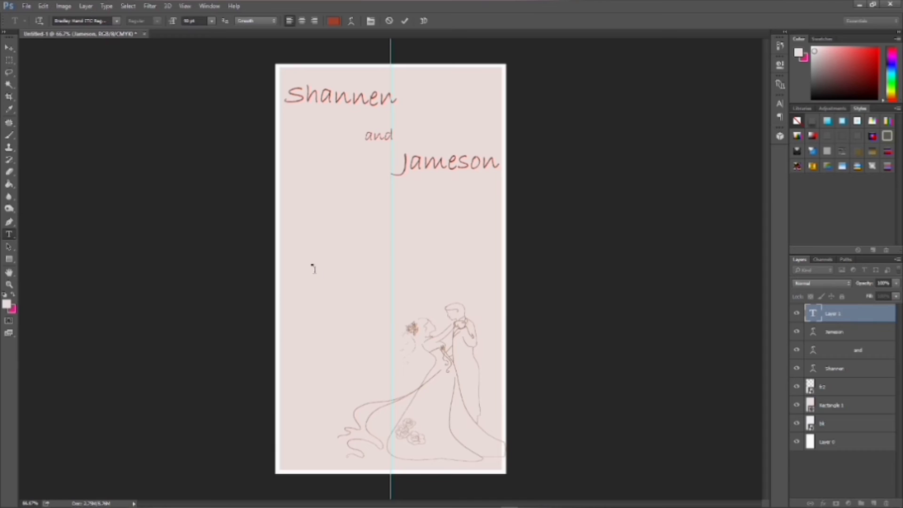
{"action": "left_click", "coordinate": [211, 21]}
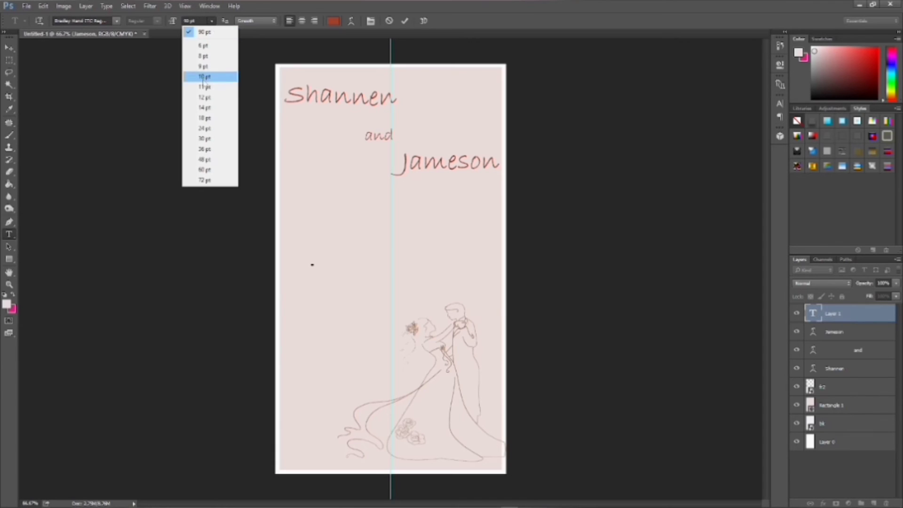
{"action": "left_click", "coordinate": [212, 120]}
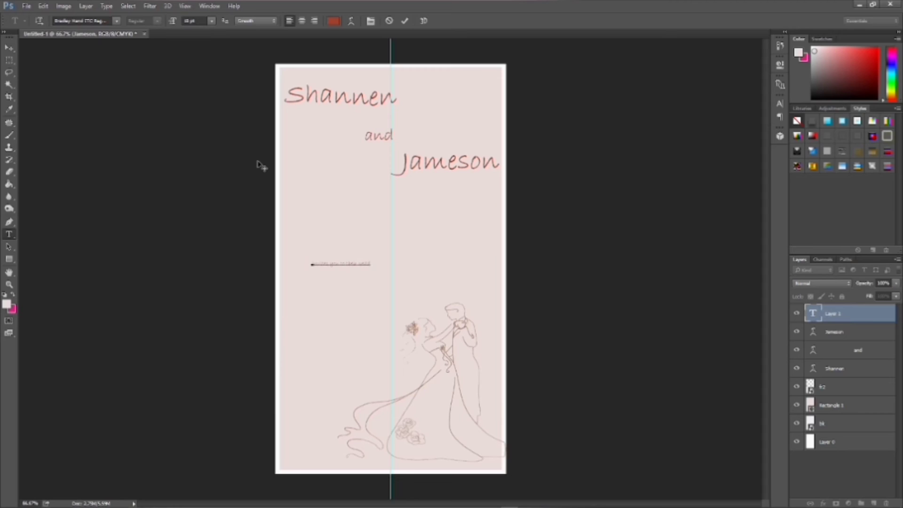
{"action": "type", "text": "ing"}
{"action": "left_click_drag", "start_coordinate": [382, 262], "coordinate": [311, 263]}
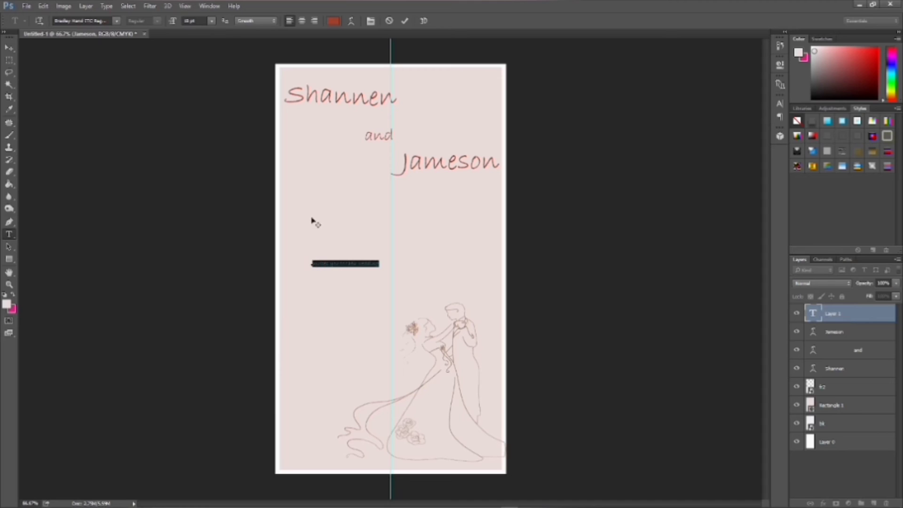
{"action": "left_click", "coordinate": [116, 22]}
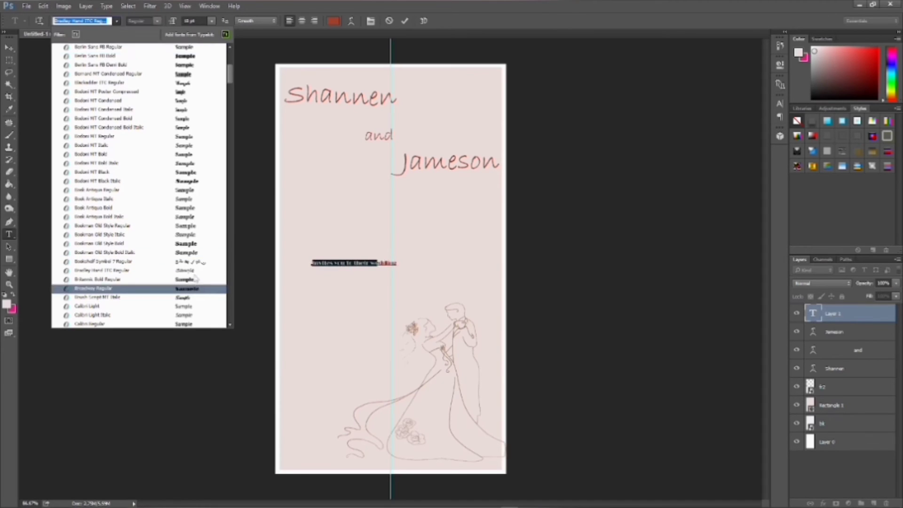
- Switch the invitation line to Bodoni MT Condensed Bold Italic, keeping Smooth anti-aliasing
{"action": "left_click", "coordinate": [187, 128]}
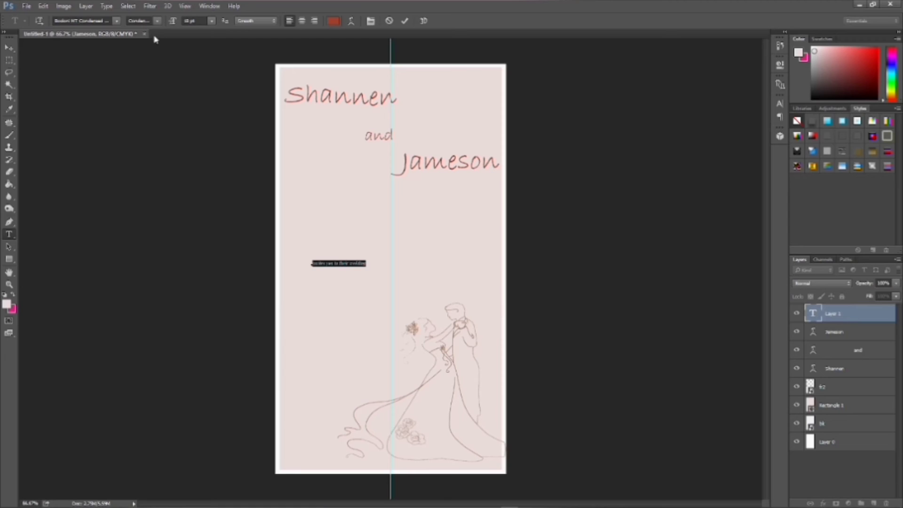
{"action": "left_click", "coordinate": [266, 21]}
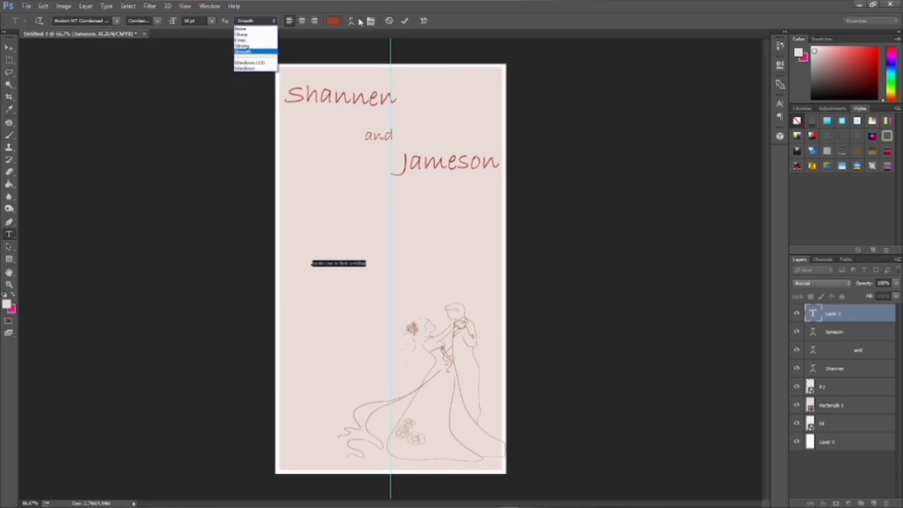
{"action": "left_click", "coordinate": [336, 22]}
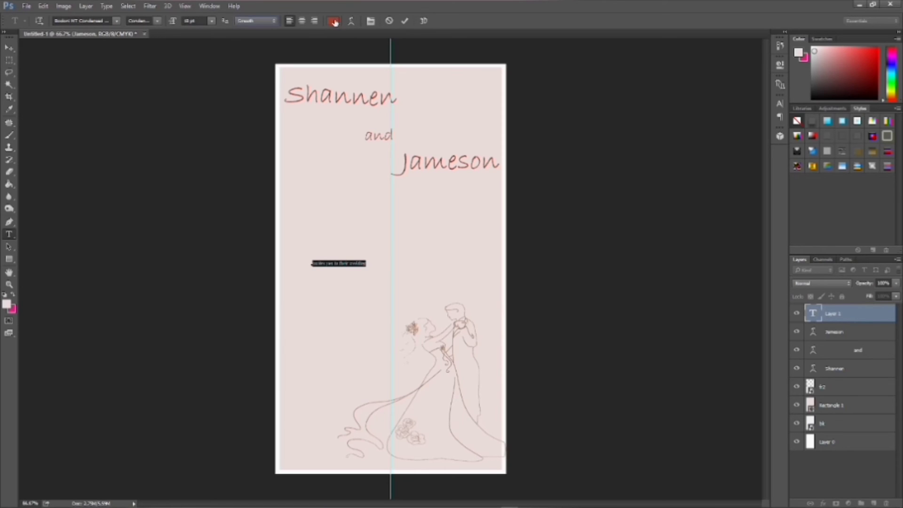
- Colour the invitation line PANTONE 7596 C and nudge it slightly left
{"action": "left_click", "coordinate": [334, 22]}
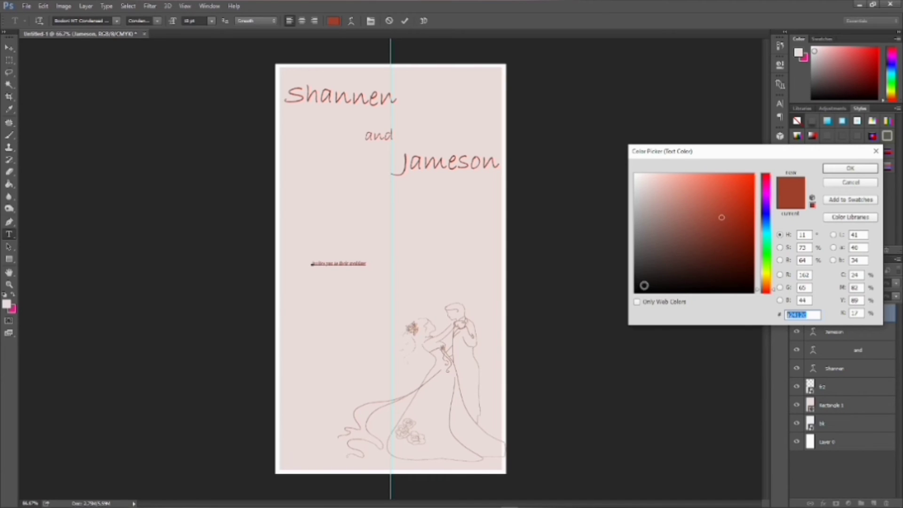
{"action": "left_click", "coordinate": [869, 217]}
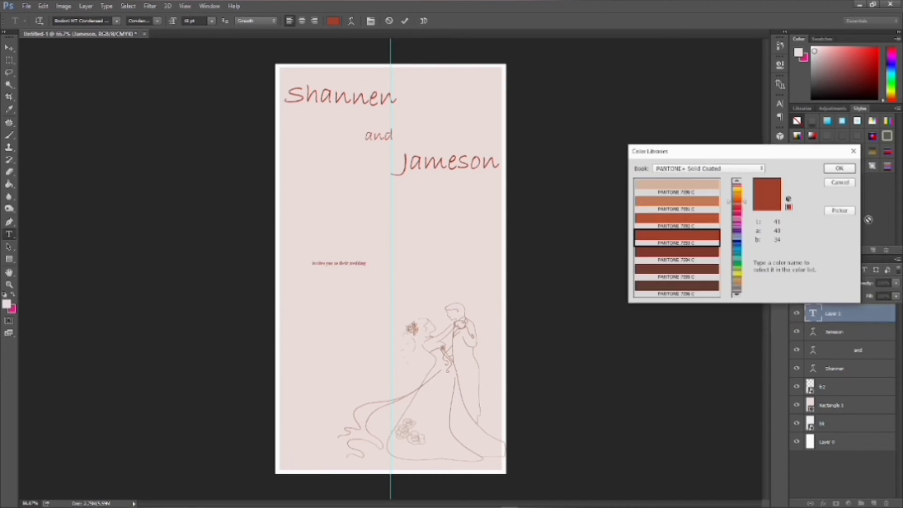
{"action": "left_click", "coordinate": [708, 291]}
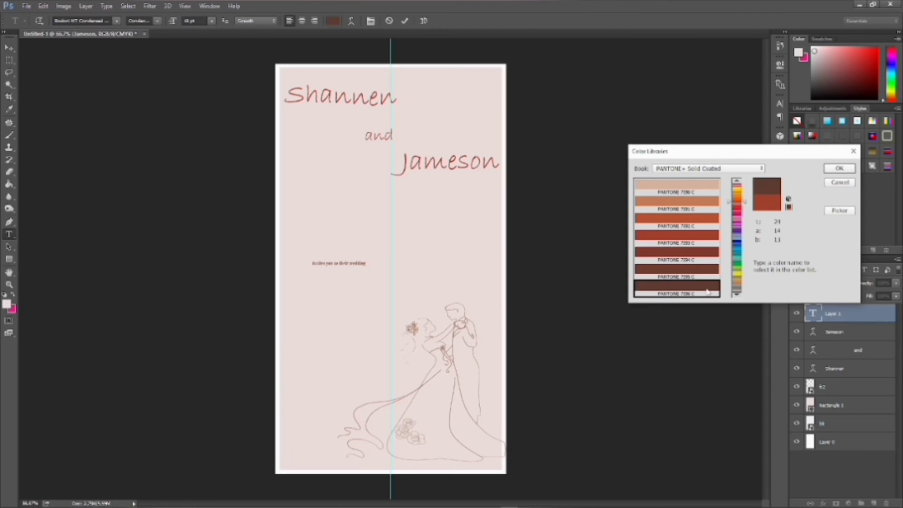
{"action": "left_click", "coordinate": [839, 168]}
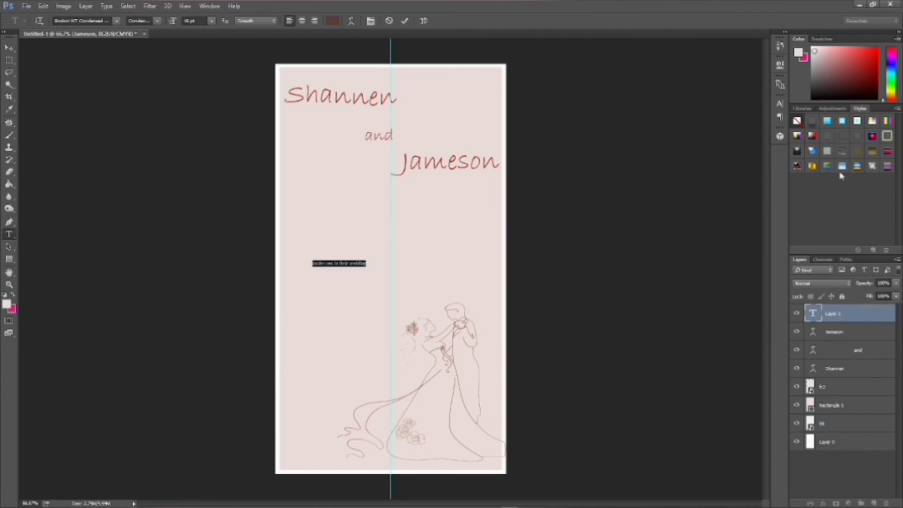
{"action": "left_click", "coordinate": [359, 260]}
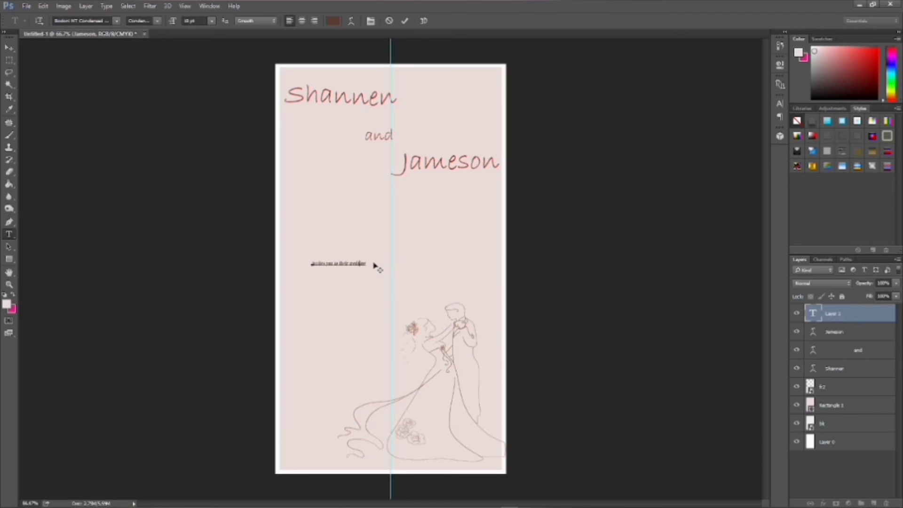
{"action": "mouse_move", "coordinate": [375, 265]}
{"action": "left_mouse_down"}
{"action": "mouse_move", "coordinate": [342, 263]}
{"action": "mouse_move", "coordinate": [357, 265]}
{"action": "left_mouse_up"}
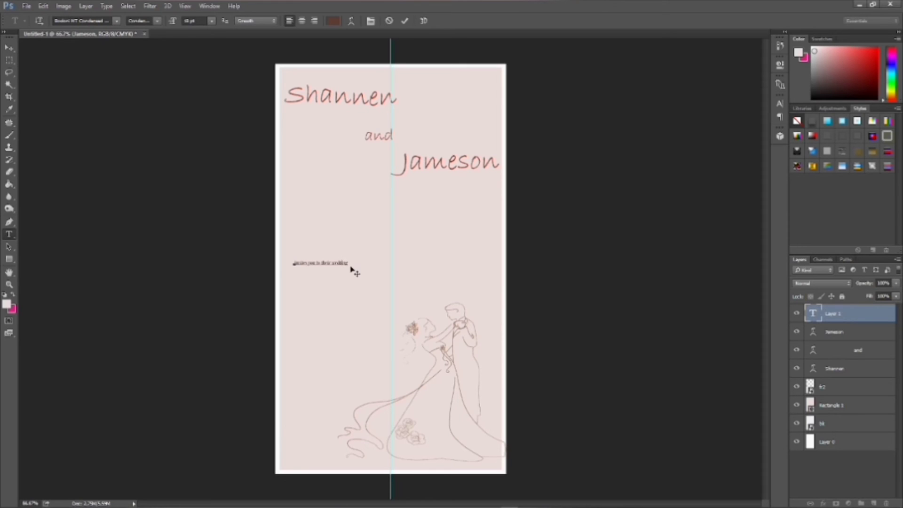
- Resize the invitation line to 30 pt after trying 36 pt
{"action": "left_click_drag", "start_coordinate": [348, 263], "coordinate": [296, 263]}
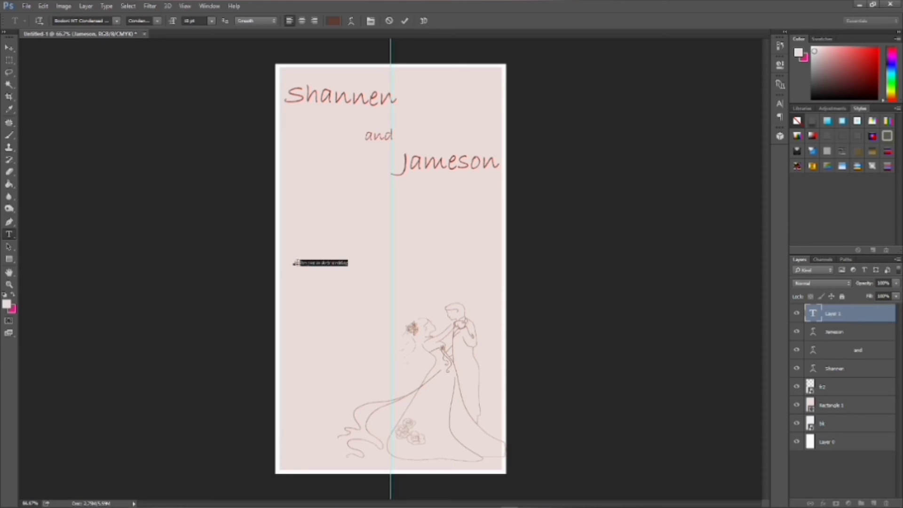
{"action": "left_click", "coordinate": [211, 22]}
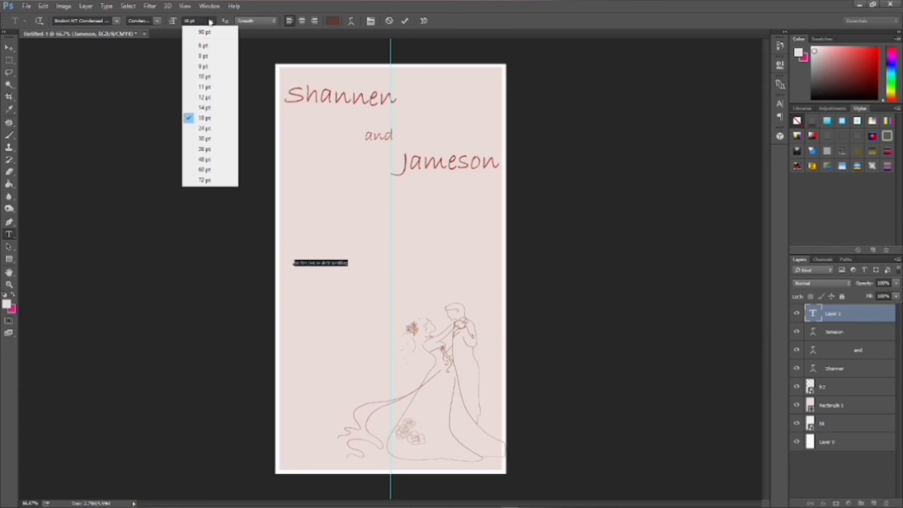
{"action": "left_click", "coordinate": [207, 152]}
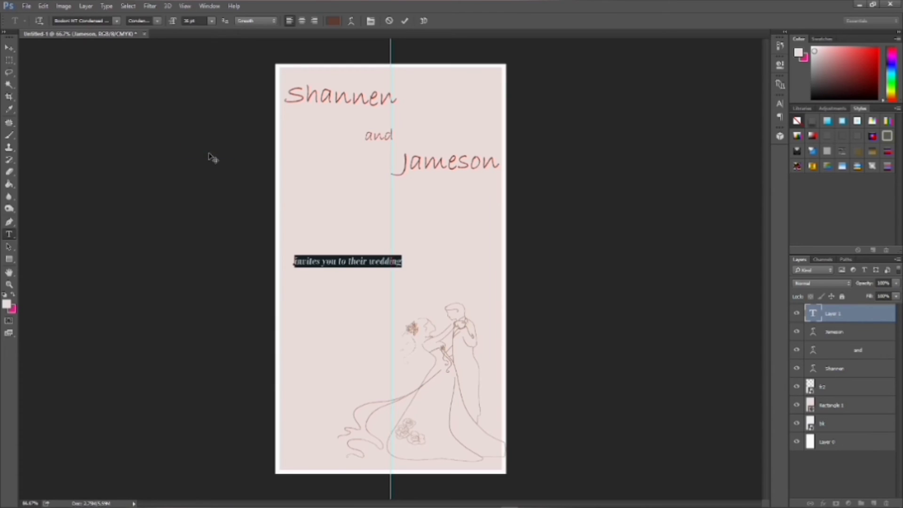
{"action": "left_click", "coordinate": [212, 21]}
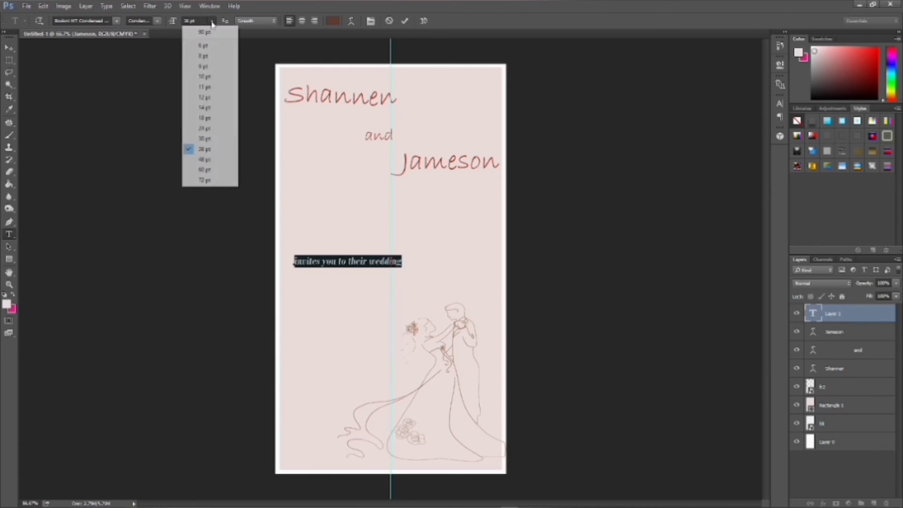
{"action": "left_click", "coordinate": [210, 140]}
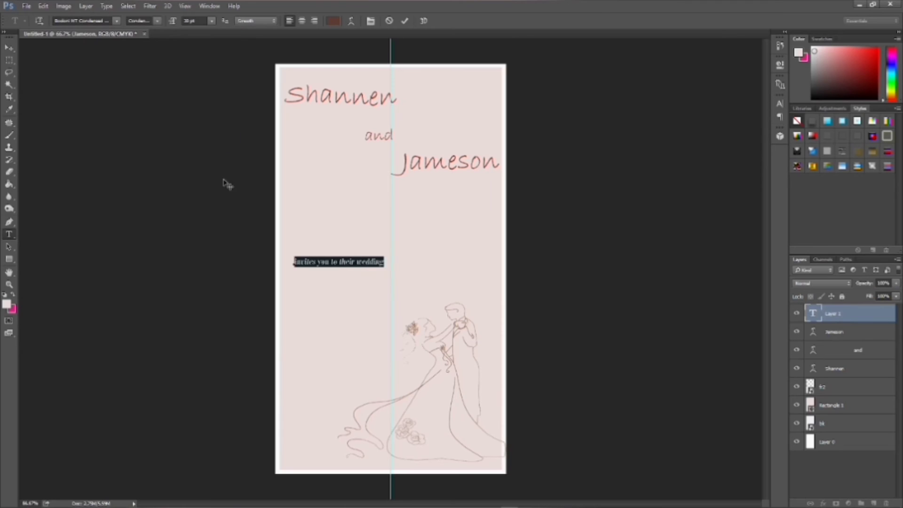
{"action": "left_click", "coordinate": [385, 261]}
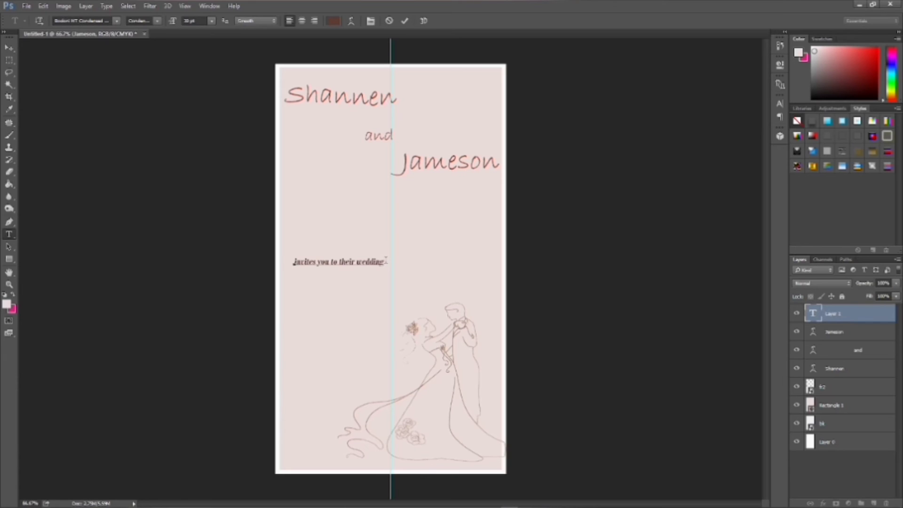
- Add the date line 'on the 1st of November 2025', fixing the year
{"action": "type", "text": "on the"}
{"action": "type", "text": "1st ofN vember 202"}
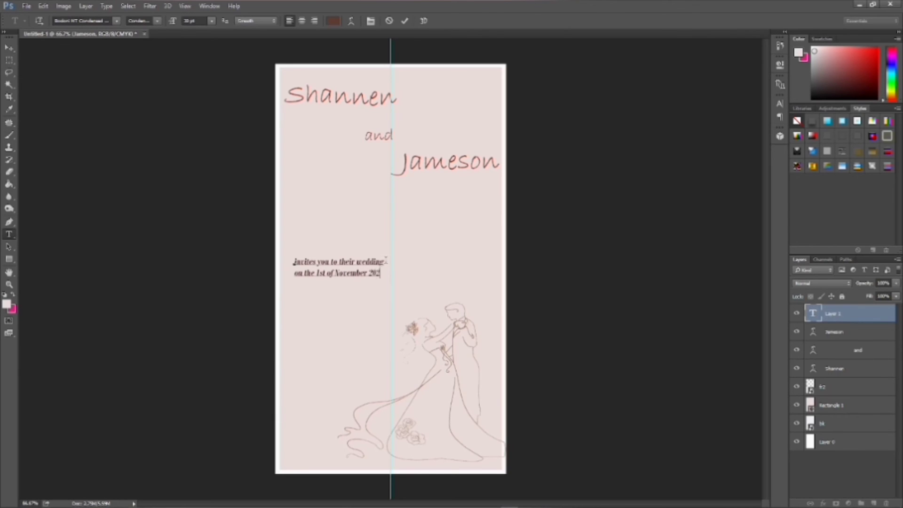
{"action": "type", "text": "2"}
{"action": "key", "text": "BackSpace"}
{"action": "type", "text": "5"}
- Add the venue line ending in 'Malaybalay City', correcting typos, then start a new line
{"action": "type", "text": "at"}
{"action": "type", "text": " Lo"}
{"action": "type", "text": "isas"}
{"action": "type", "text": " Pav "}
{"action": "type", "text": "ill"}
{"action": "type", "text": "on"}
{"action": "type", "text": " M"}
{"action": "type", "text": "alay"}
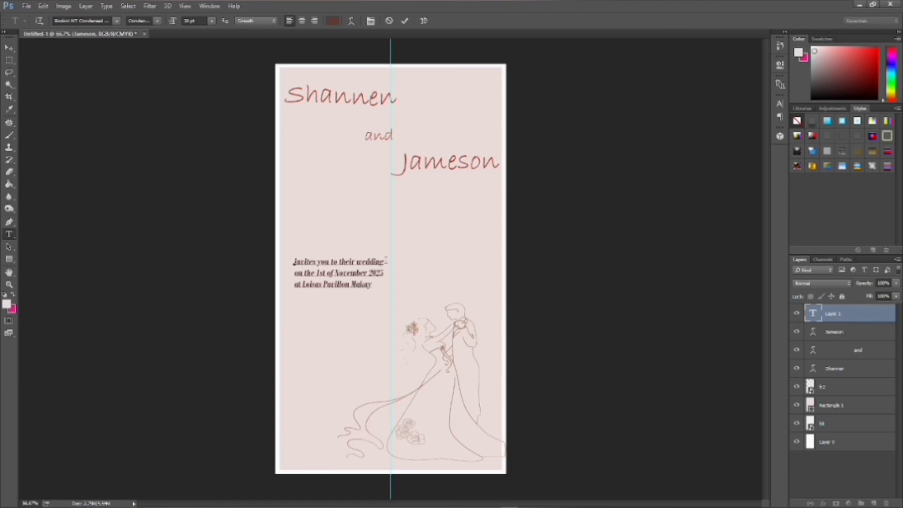
{"action": "key", "text": "BackSpace"}
{"action": "key", "text": "BackSpace"}
{"action": "key", "text": "BackSpace"}
{"action": "type", "text": "laybalay city"}
{"action": "key", "text": "BackSpace"}
{"action": "key", "text": "BackSpace"}
{"action": "key", "text": "BackSpace"}
{"action": "key", "text": "BackSpace"}
{"action": "type", "text": "B"}
{"action": "key", "text": "BackSpace"}
{"action": "type", "text": "City"}
{"action": "key", "text": "Return"}
{"action": "key", "text": "Return"}
- Switch the text size to 18 pt for the closing line
{"action": "left_click", "coordinate": [212, 21]}
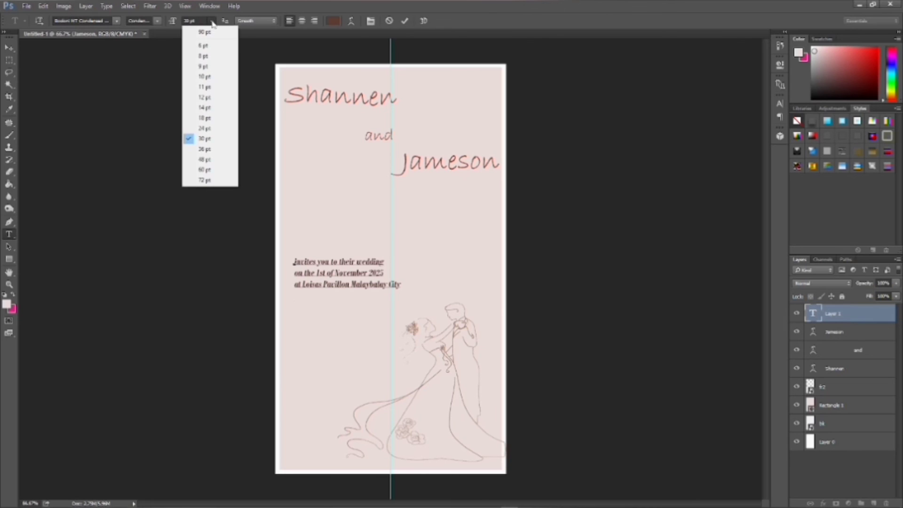
{"action": "left_click", "coordinate": [208, 129]}
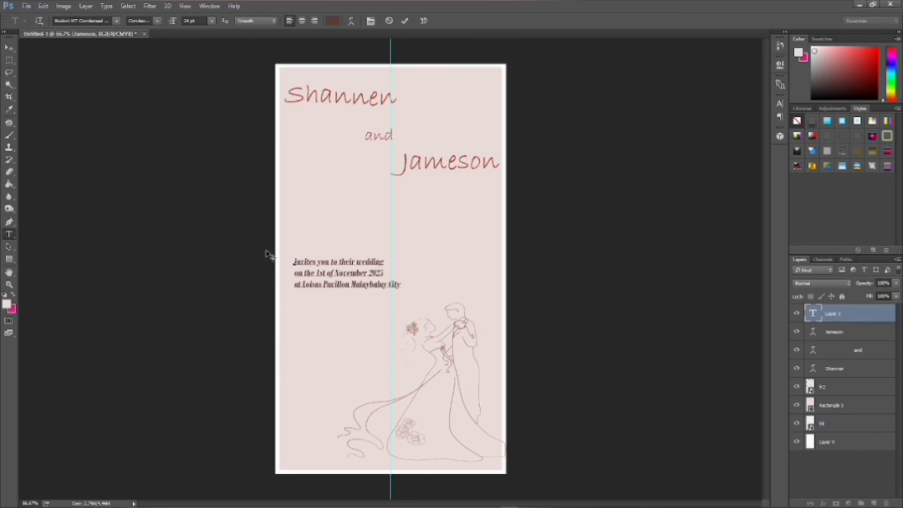
{"action": "left_click", "coordinate": [211, 21]}
{"action": "left_click", "coordinate": [210, 118]}
- Type 'please wear something neutral', commit the text and select the second name's layer
{"action": "type", "text": "a"}
{"action": "type", "text": "_"}
{"action": "type", "text": "ease a"}
{"action": "type", "text": "e wear somet"}
{"action": "type", "text": "hing"}
{"action": "type", "text": "tral."}
{"action": "left_click", "coordinate": [834, 368]}
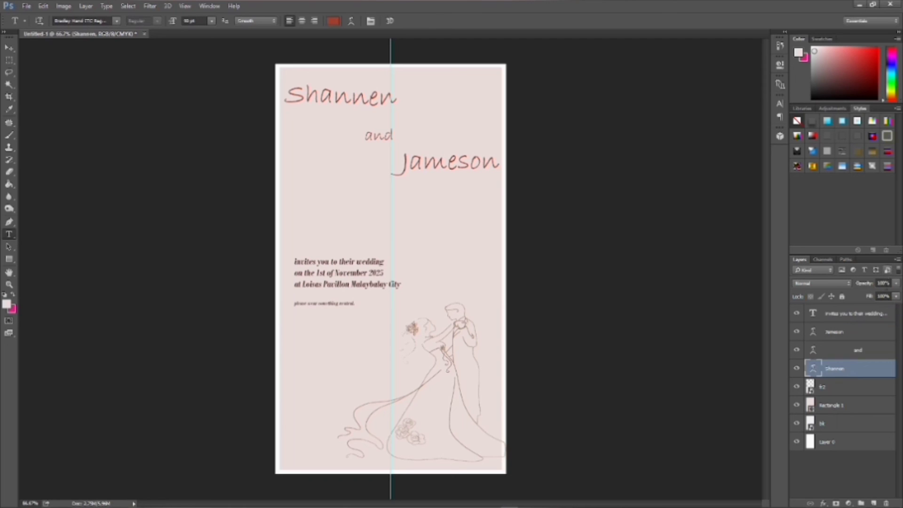
{"action": "left_click", "coordinate": [864, 334]}
- Move the second name down to sit just above the invitation text
{"action": "left_click", "coordinate": [469, 170]}
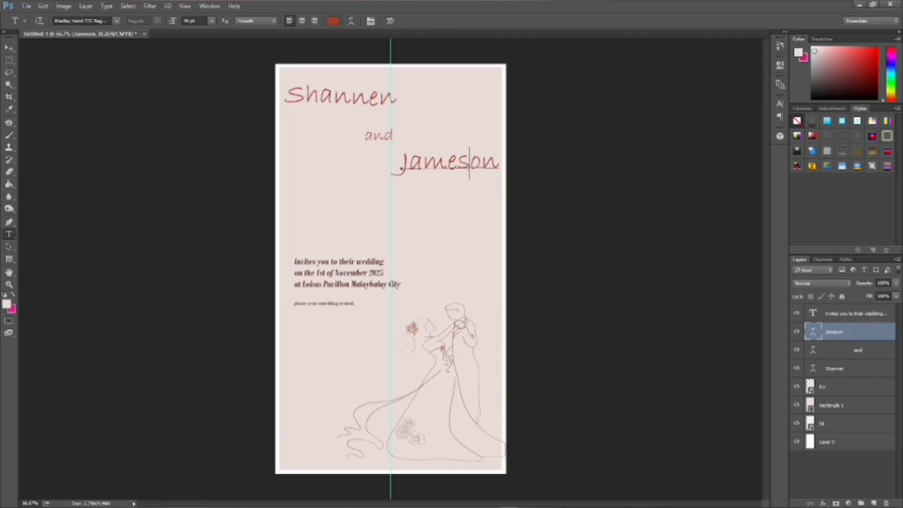
{"action": "key", "text": "shift+Left"}
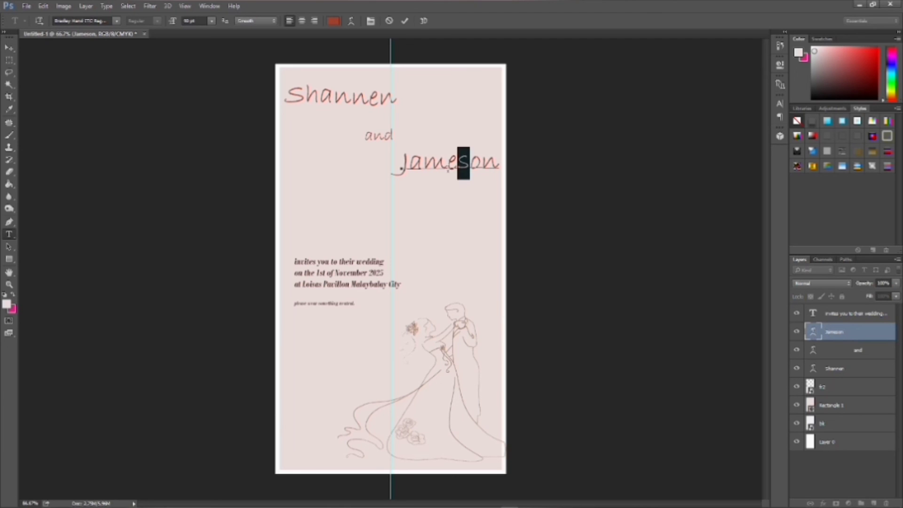
{"action": "left_click", "coordinate": [448, 169]}
{"action": "left_click_drag", "start_coordinate": [405, 204], "coordinate": [404, 235]}
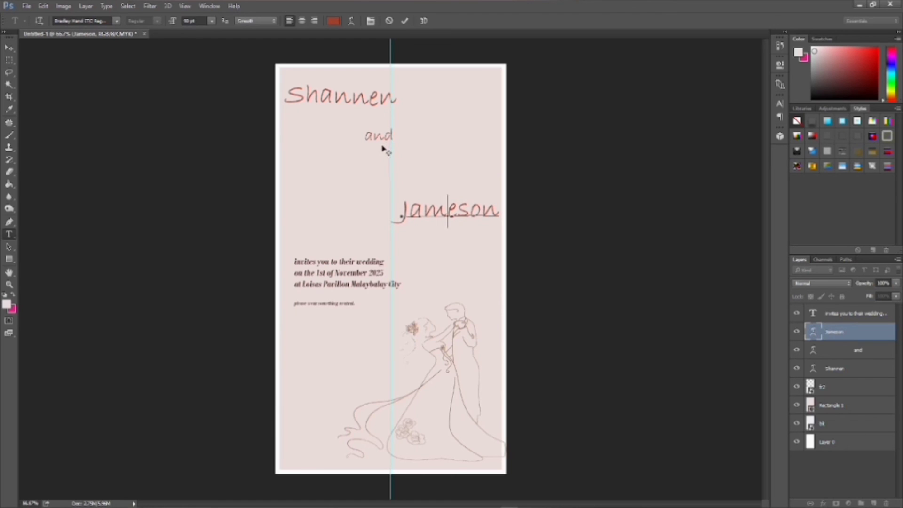
{"action": "left_click_drag", "start_coordinate": [385, 149], "coordinate": [382, 171]}
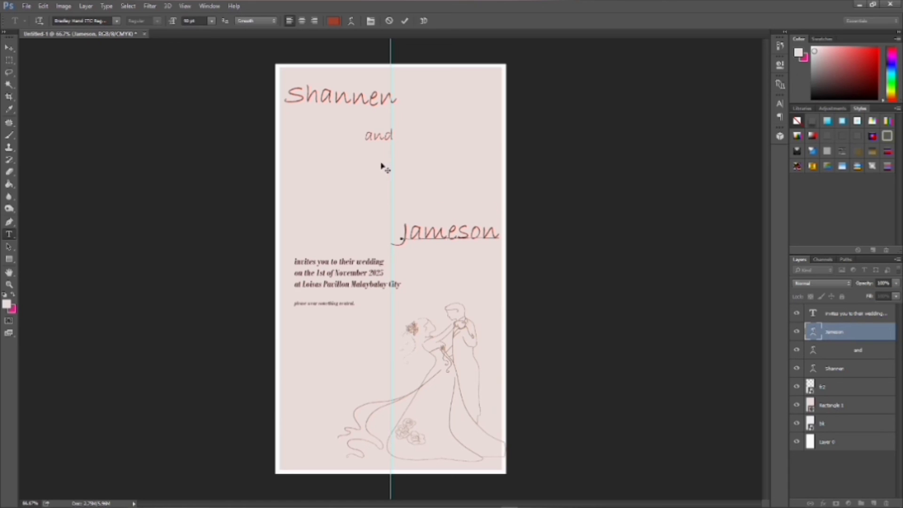
- Move the word 'and' and then the first name down above the second name
{"action": "left_click", "coordinate": [867, 354]}
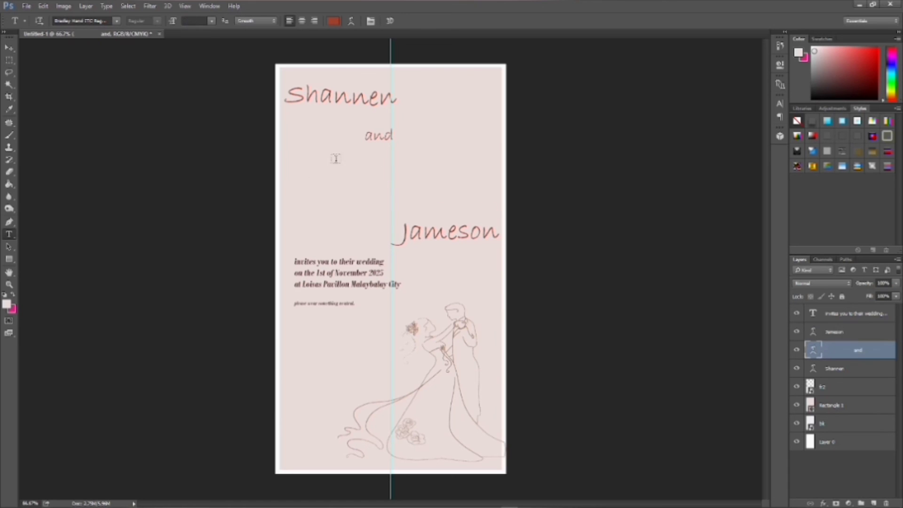
{"action": "left_click", "coordinate": [379, 135]}
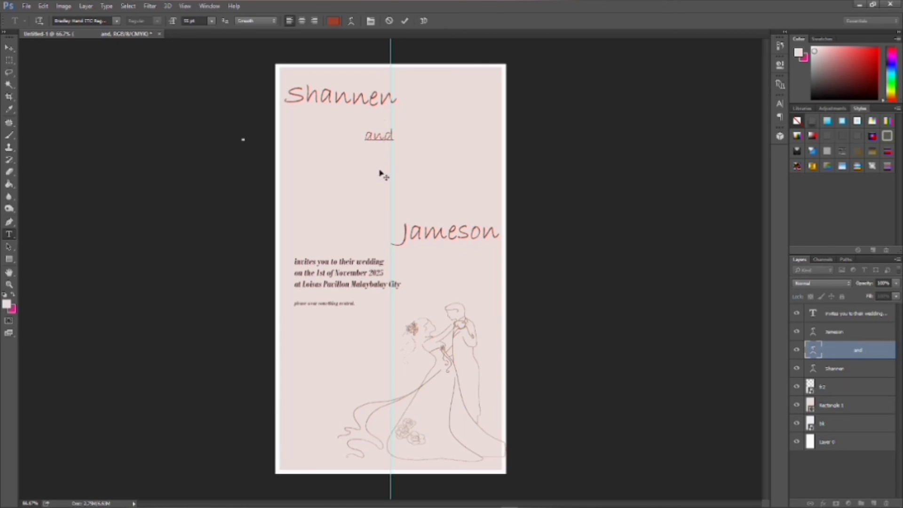
{"action": "left_click_drag", "start_coordinate": [380, 170], "coordinate": [381, 225]}
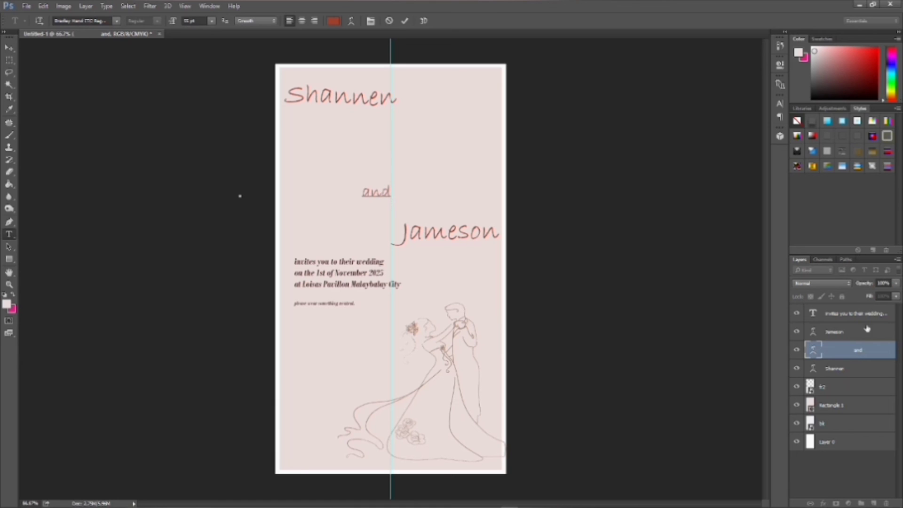
{"action": "left_click", "coordinate": [848, 369]}
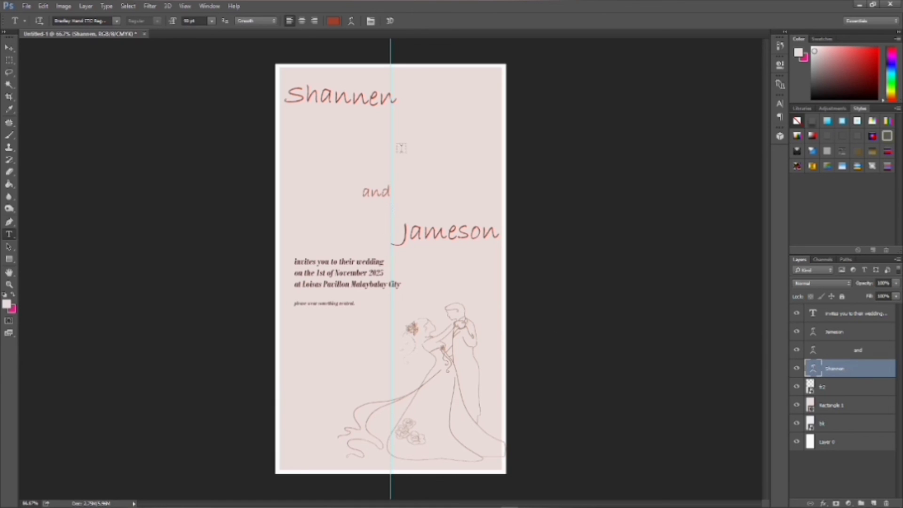
{"action": "left_click", "coordinate": [369, 129]}
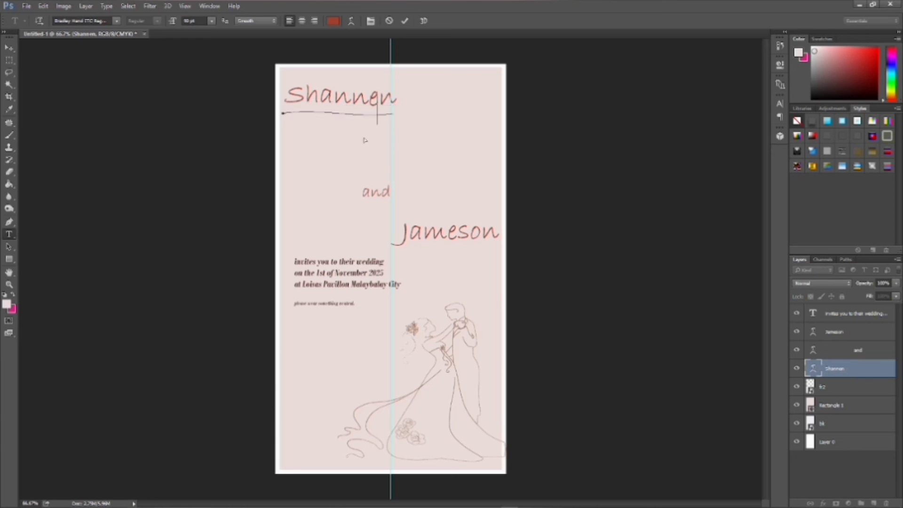
{"action": "left_click_drag", "start_coordinate": [360, 166], "coordinate": [370, 192]}
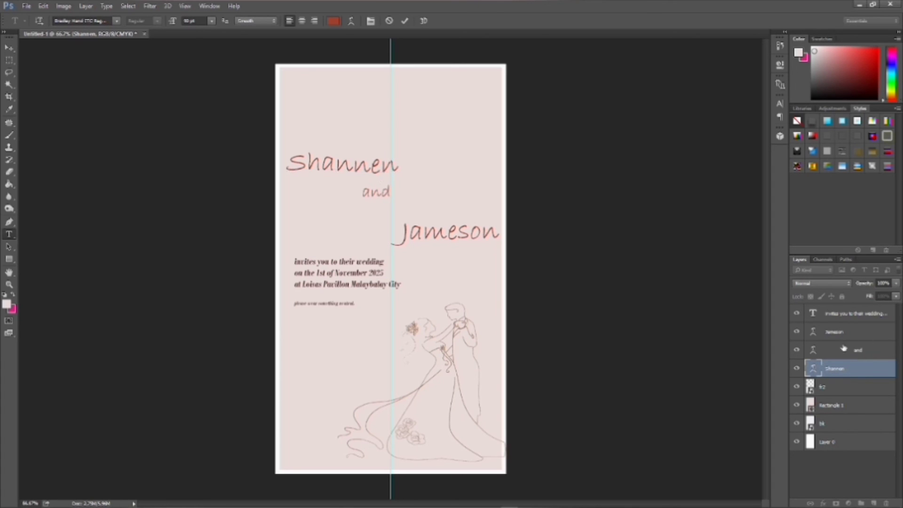
- Nudge 'and' slightly down and right, centred between the names, and commit
{"action": "left_click", "coordinate": [846, 349]}
{"action": "left_click_drag", "start_coordinate": [387, 197], "coordinate": [387, 209]}
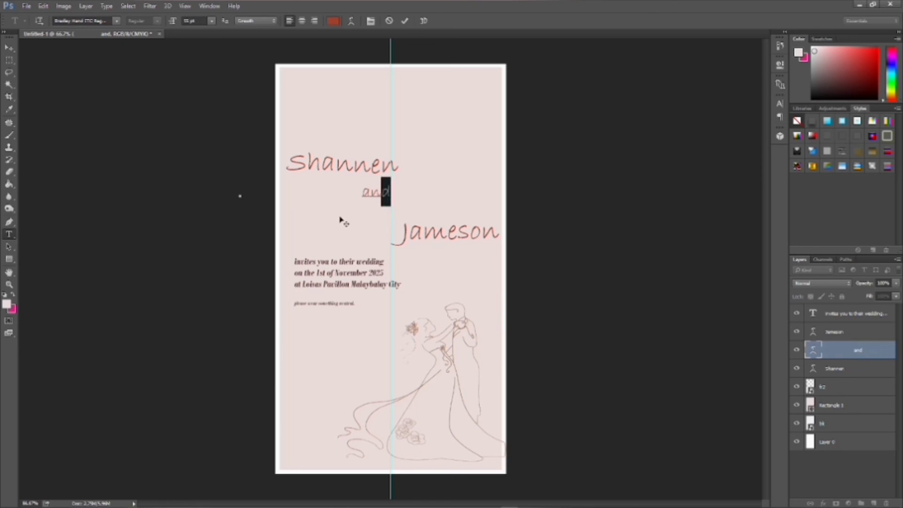
{"action": "left_click", "coordinate": [371, 192]}
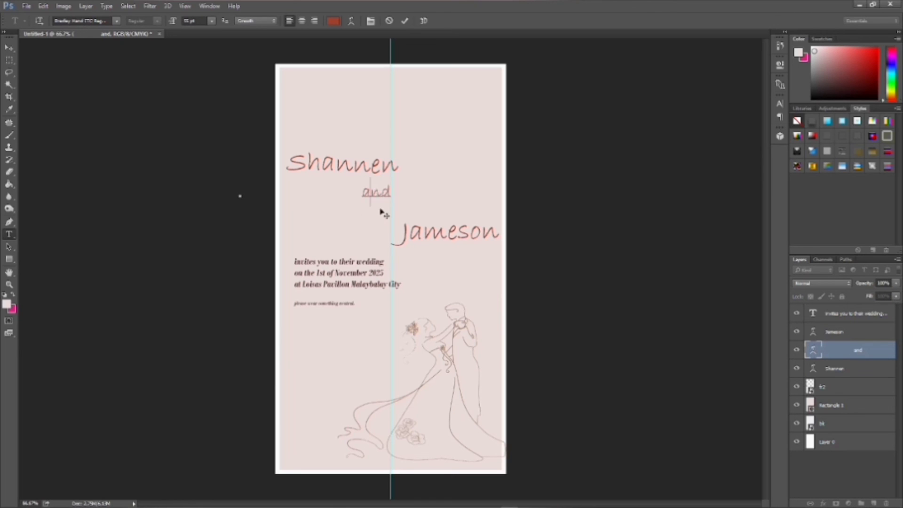
{"action": "left_click_drag", "start_coordinate": [380, 210], "coordinate": [391, 218]}
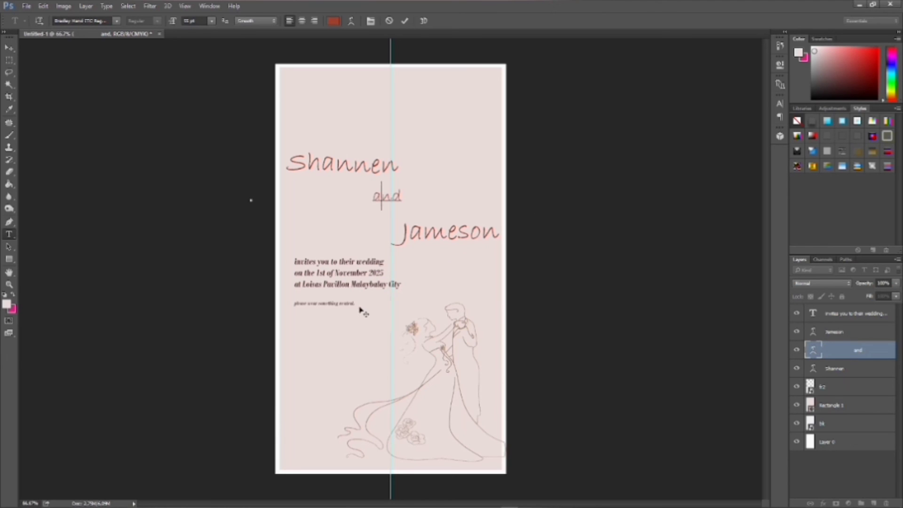
{"action": "left_click", "coordinate": [9, 64]}
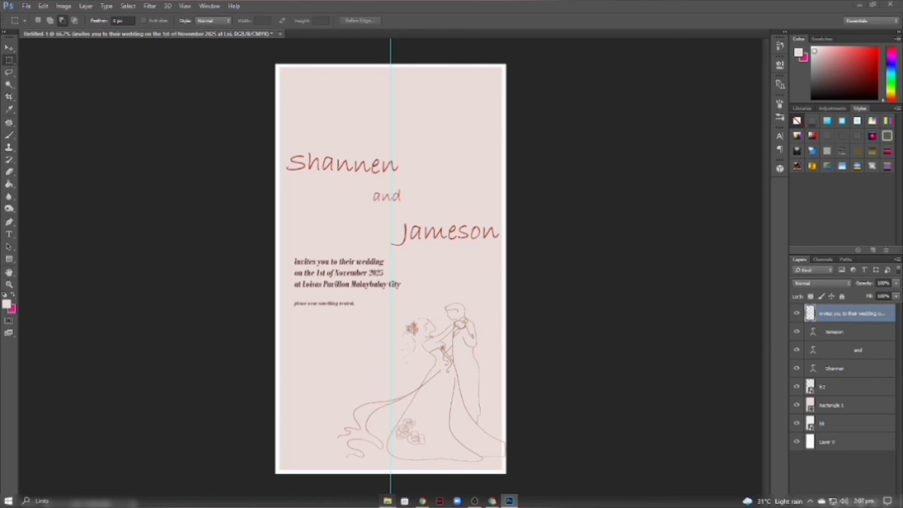
- Place the flower image and rotate it into a horizontal garland
{"action": "left_click", "coordinate": [388, 500]}
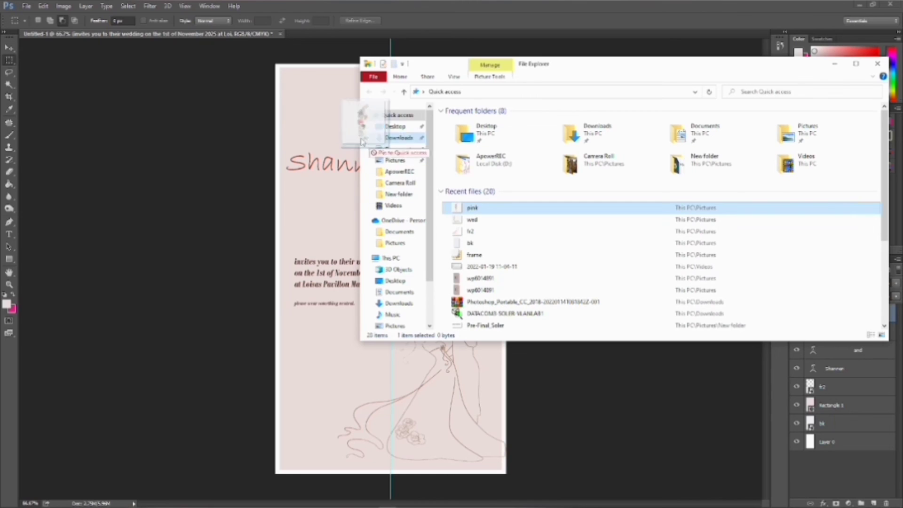
{"action": "left_click", "coordinate": [345, 125]}
{"action": "key", "text": "ctrl+t"}
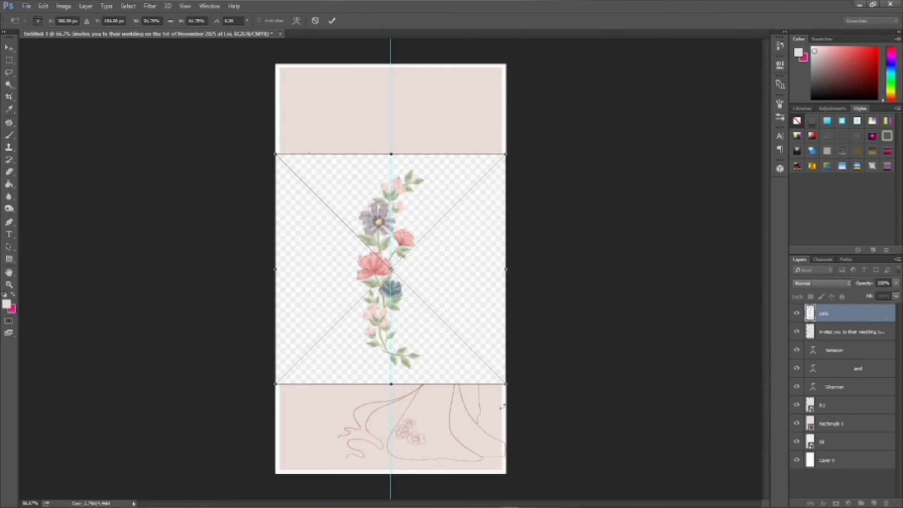
{"action": "right_click", "coordinate": [445, 326]}
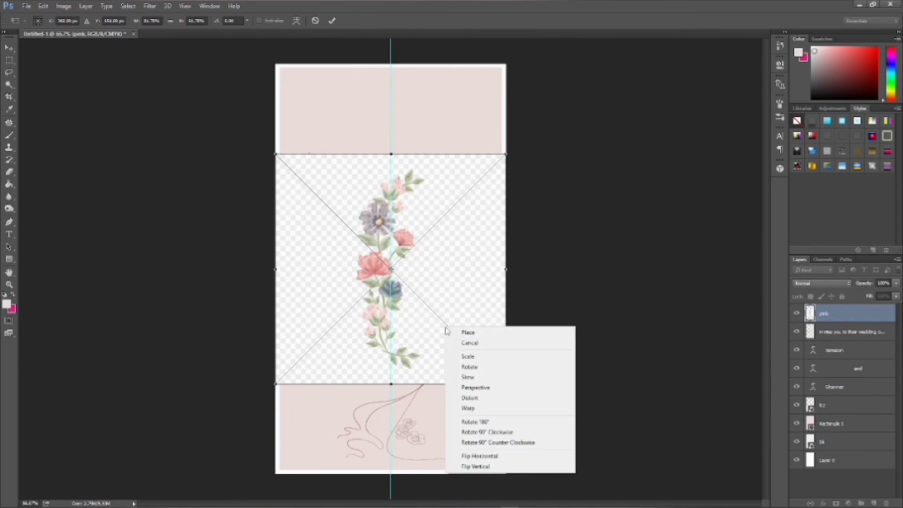
{"action": "left_click", "coordinate": [476, 421]}
{"action": "right_click", "coordinate": [454, 336]}
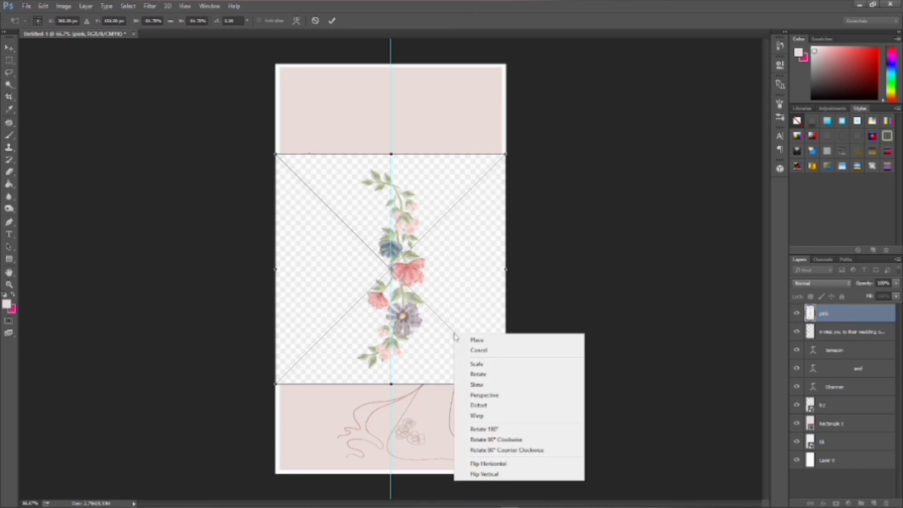
{"action": "left_click", "coordinate": [475, 426]}
{"action": "right_click", "coordinate": [444, 333]}
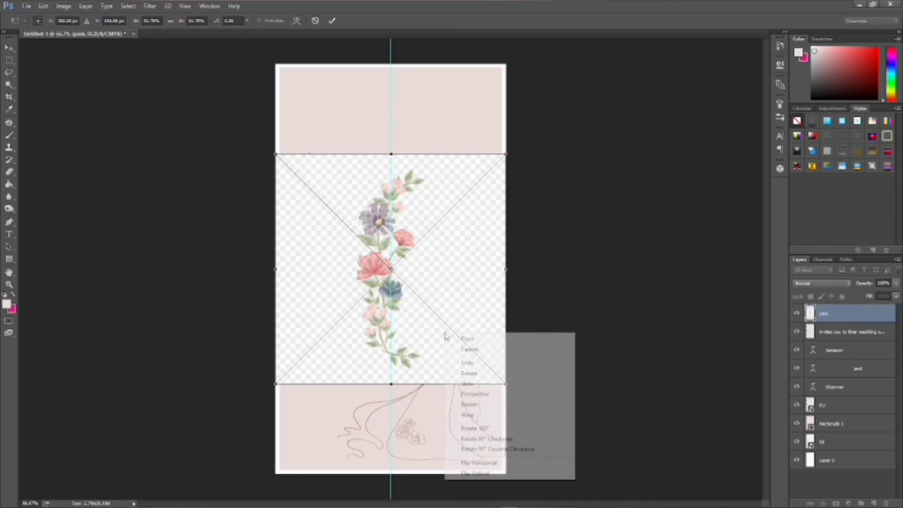
{"action": "left_click", "coordinate": [497, 435]}
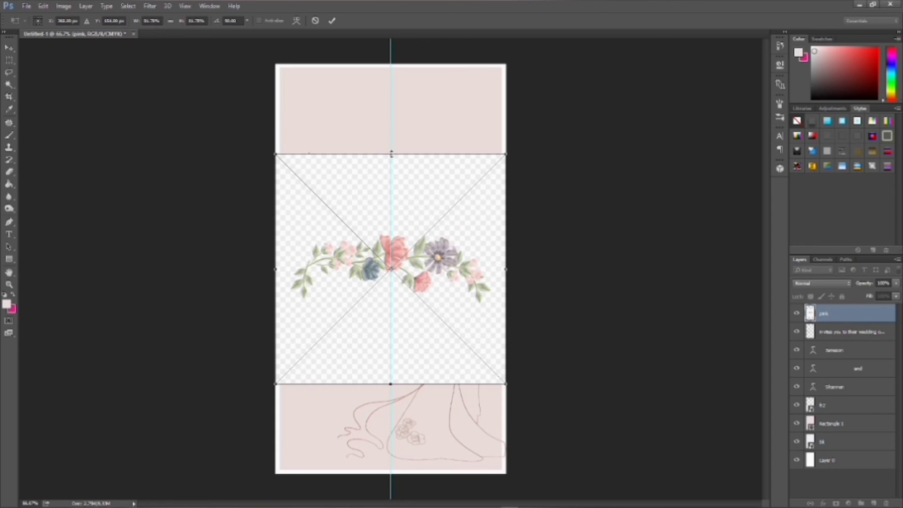
- Resize the garland across the card's top and set its blend mode to Darken
{"action": "left_click_drag", "start_coordinate": [390, 153], "coordinate": [395, 2]}
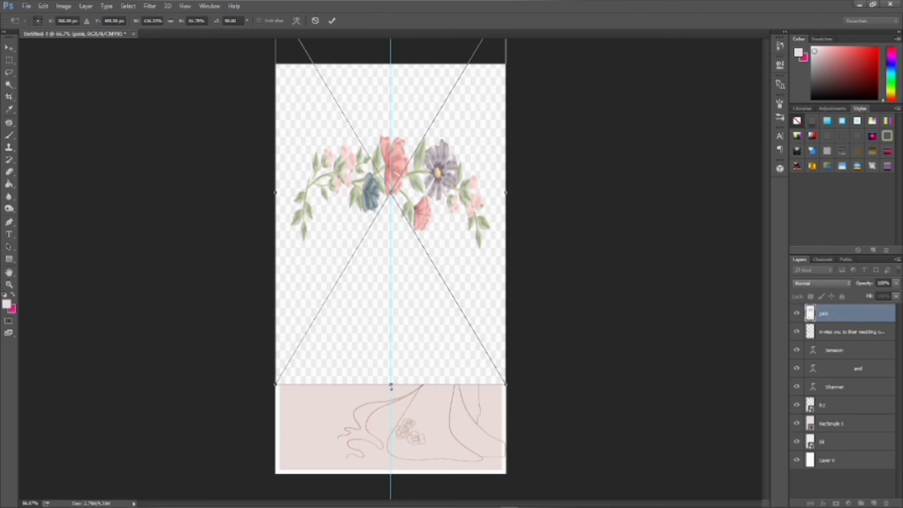
{"action": "left_click_drag", "start_coordinate": [391, 386], "coordinate": [395, 245]}
{"action": "left_click", "coordinate": [819, 284]}
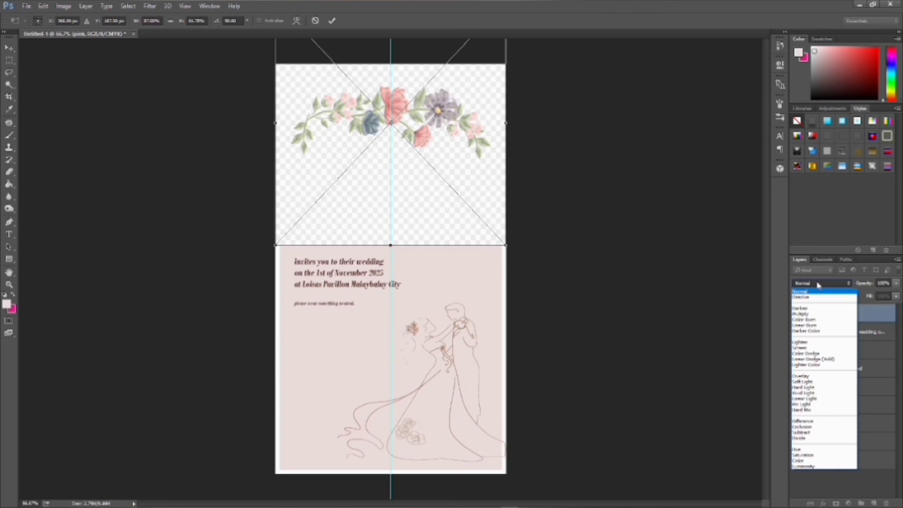
{"action": "left_click", "coordinate": [813, 309]}
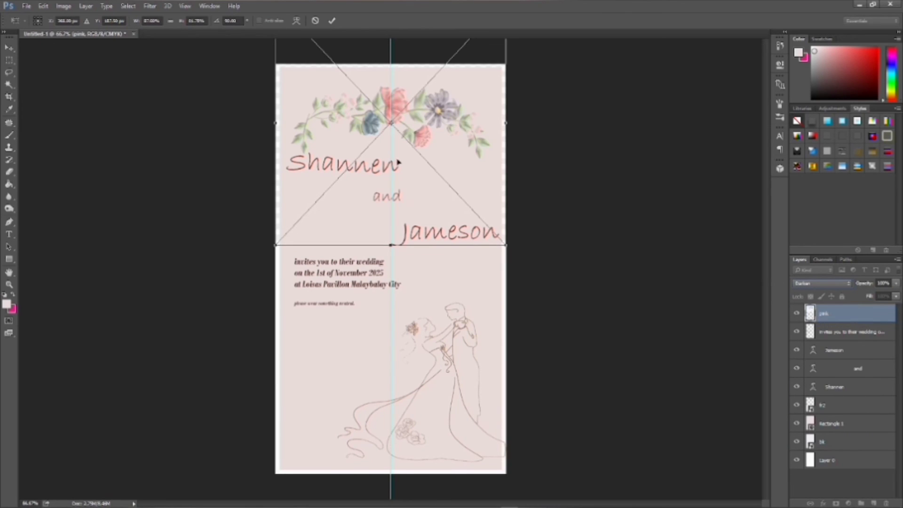
- Move the garland slightly higher and commit the transform
{"action": "left_click_drag", "start_coordinate": [393, 136], "coordinate": [392, 128]}
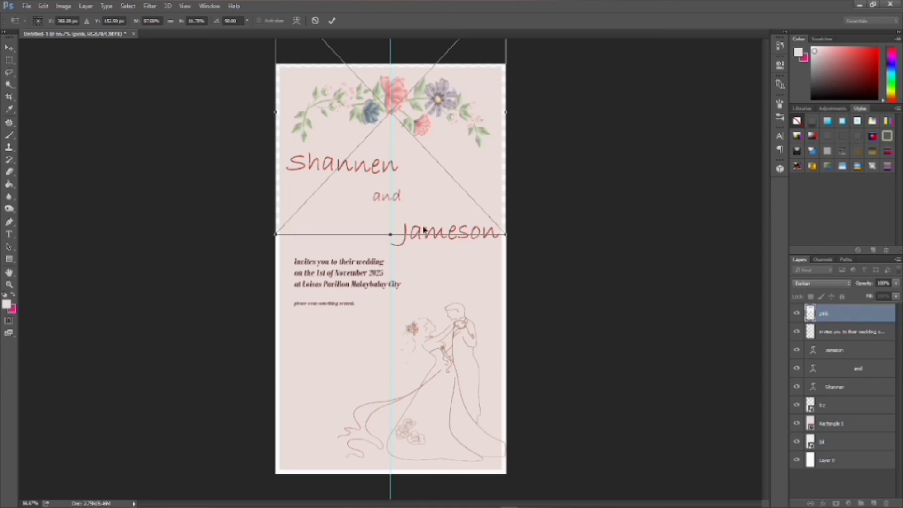
{"action": "key", "text": "Return"}
{"action": "key", "text": "m"}
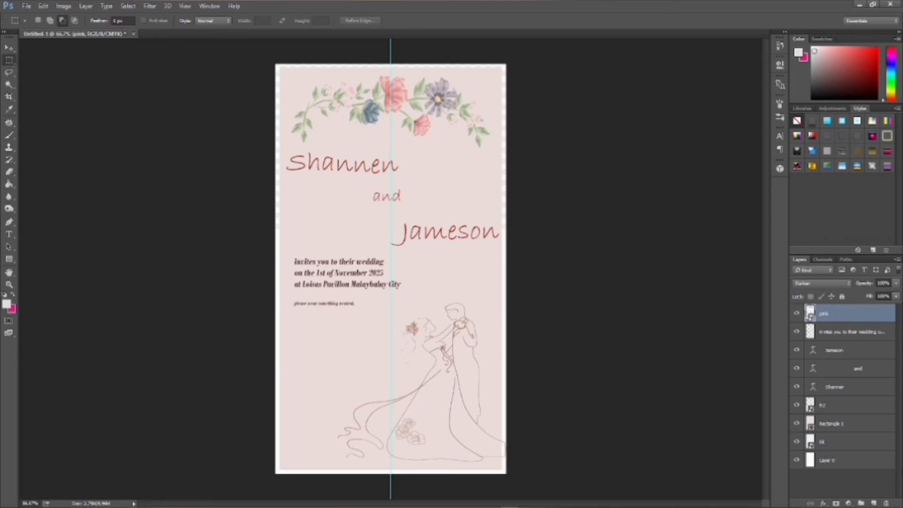
{"action": "left_click", "coordinate": [849, 332]}
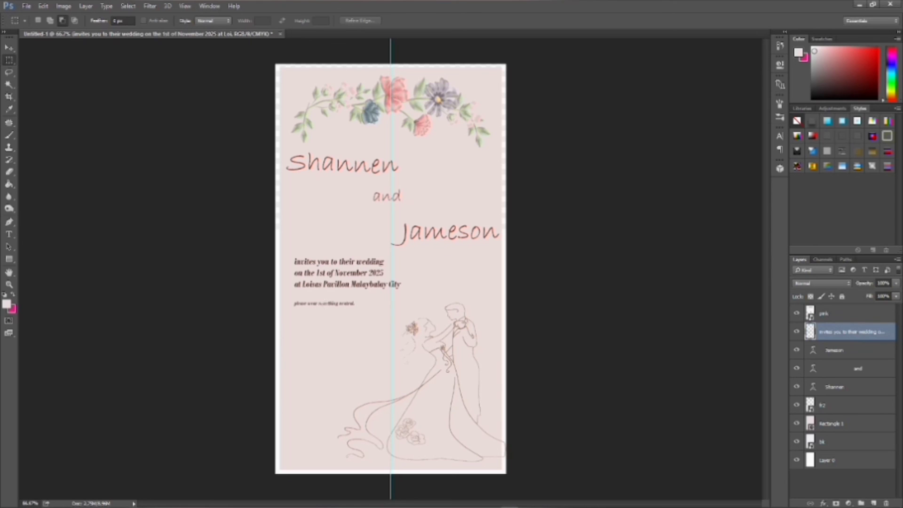
{"action": "double_click", "coordinate": [865, 334]}
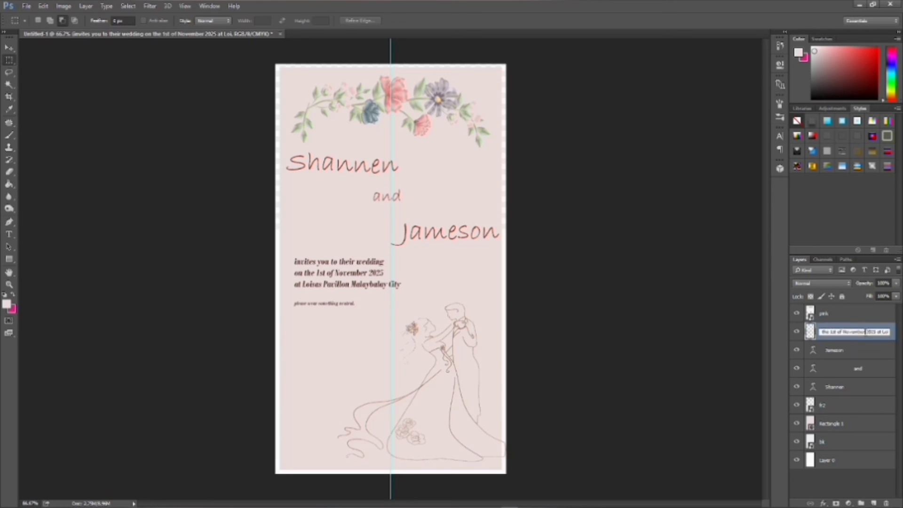
{"action": "left_click", "coordinate": [9, 233]}
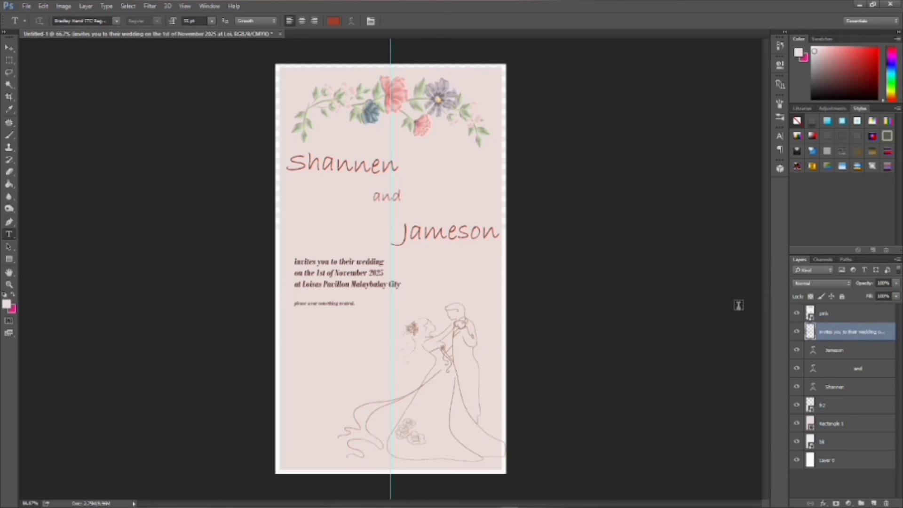
{"action": "left_click", "coordinate": [24, 6]}
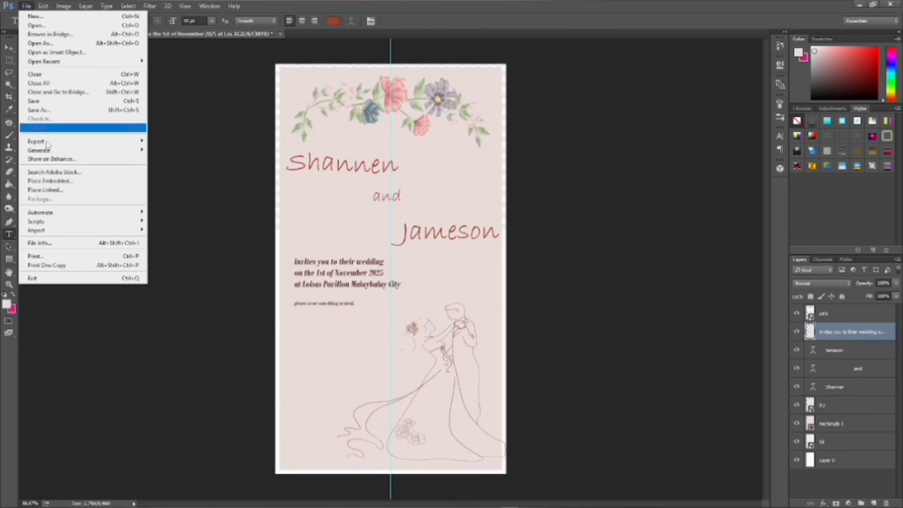
{"action": "mouse_move", "coordinate": [53, 231]}
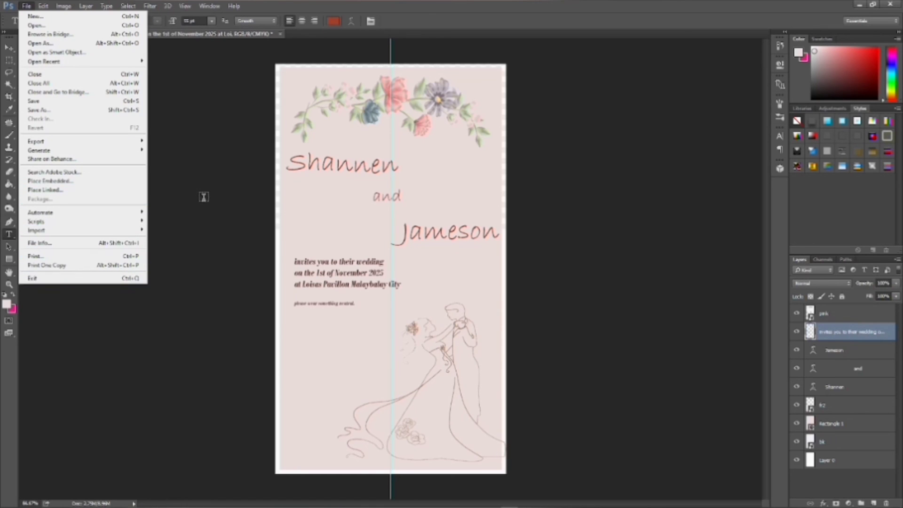
{"action": "left_click", "coordinate": [95, 109]}
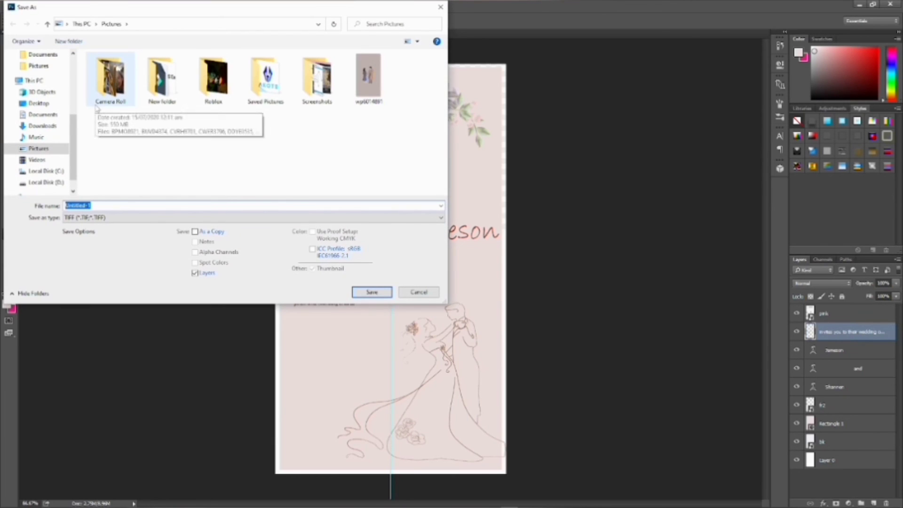
{"action": "key", "text": "BackSpace"}
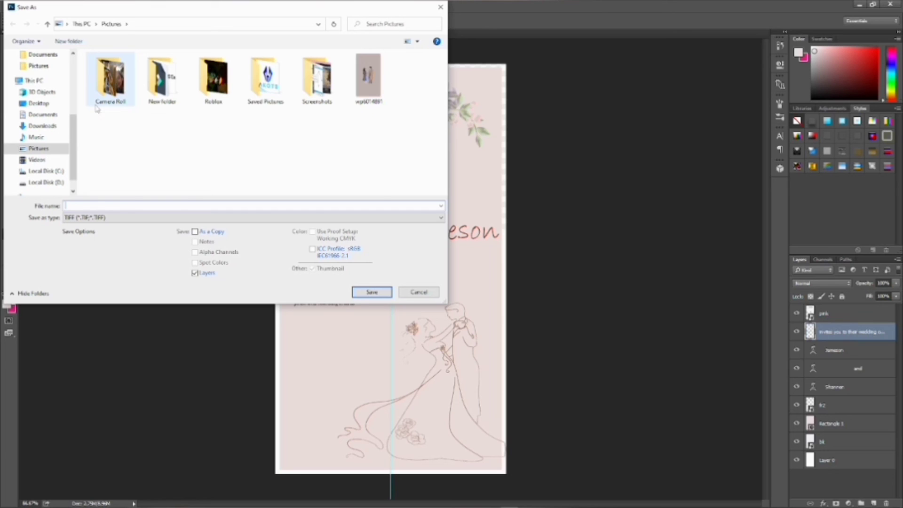
{"action": "type", "text": "in"}
{"action": "type", "text": "vitation"}
{"action": "key", "text": "Return"}
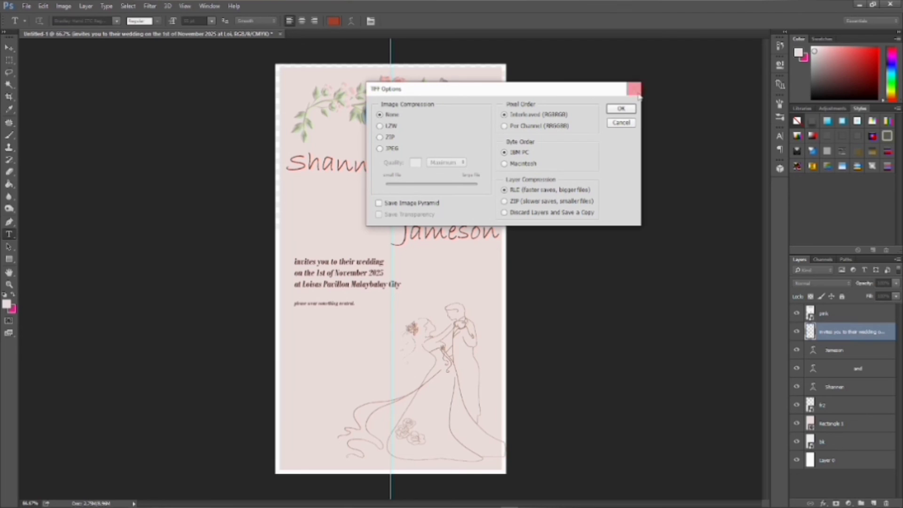
{"action": "left_click", "coordinate": [637, 94]}
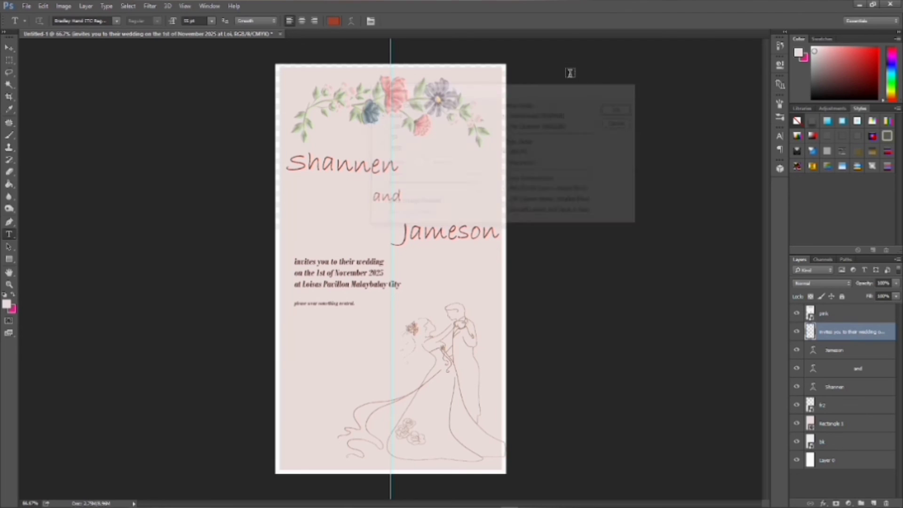
- Open a file by name via File > Open and dismiss the canvas colour menu
{"action": "left_click", "coordinate": [25, 7]}
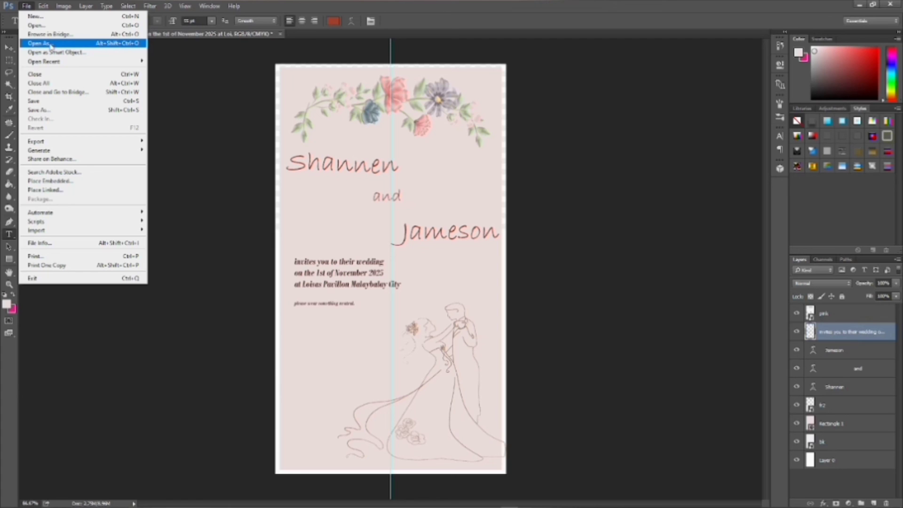
{"action": "left_click", "coordinate": [41, 44]}
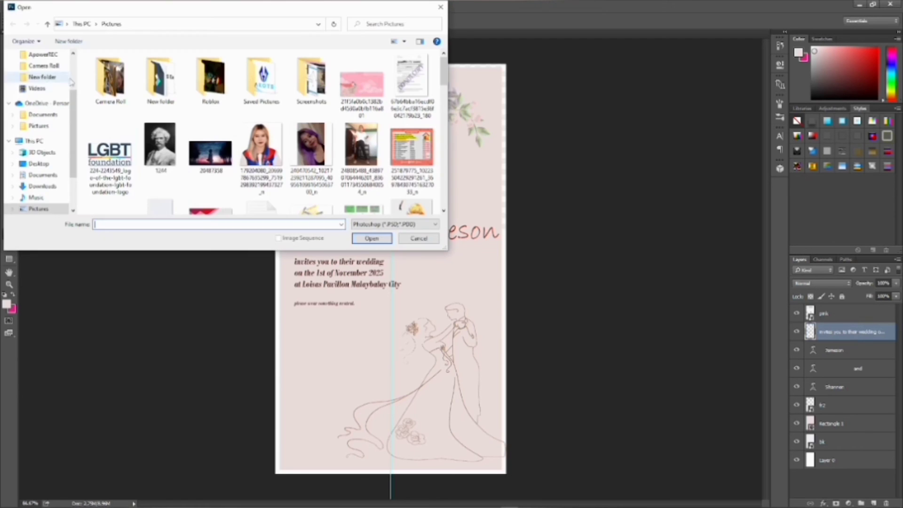
{"action": "type", "text": "invitation"}
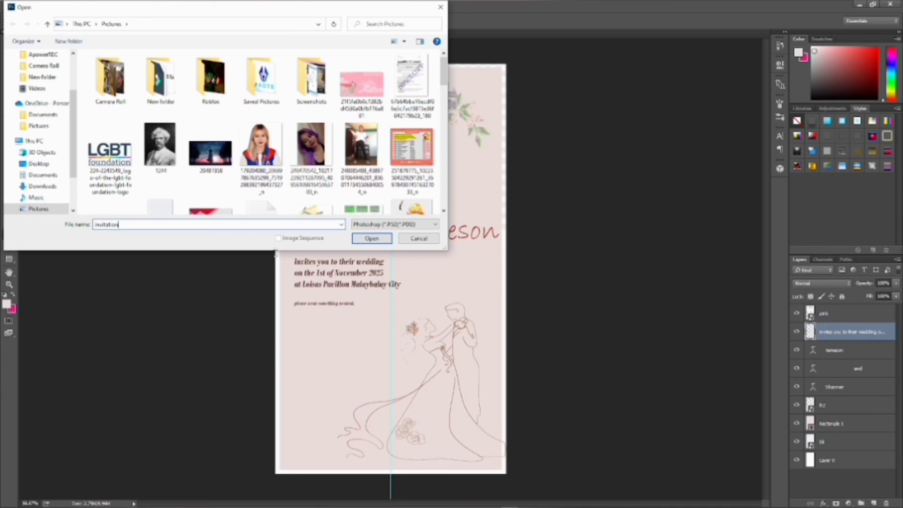
{"action": "left_click", "coordinate": [371, 238]}
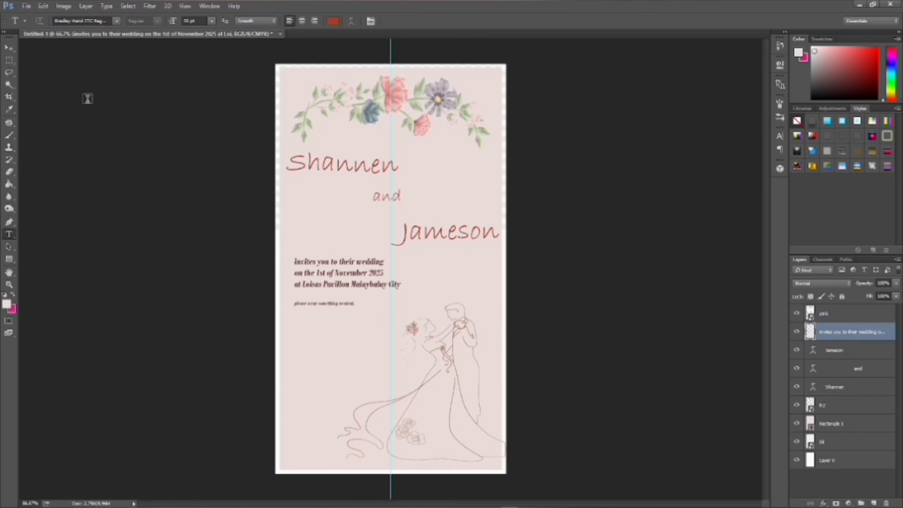
{"action": "right_click", "coordinate": [88, 99]}
{"action": "left_click", "coordinate": [163, 252]}
- Save the card under the name 'wedding'
{"action": "key", "text": "ctrl+s"}
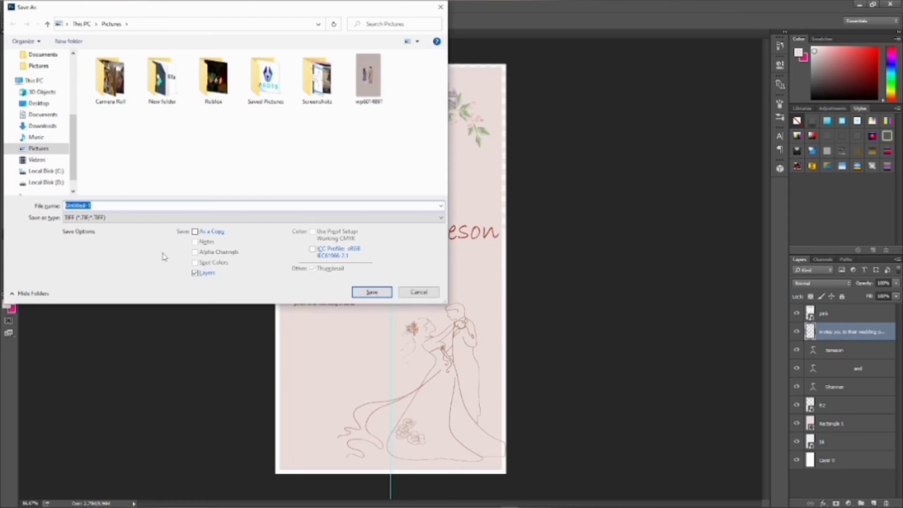
{"action": "type", "text": "sa"}
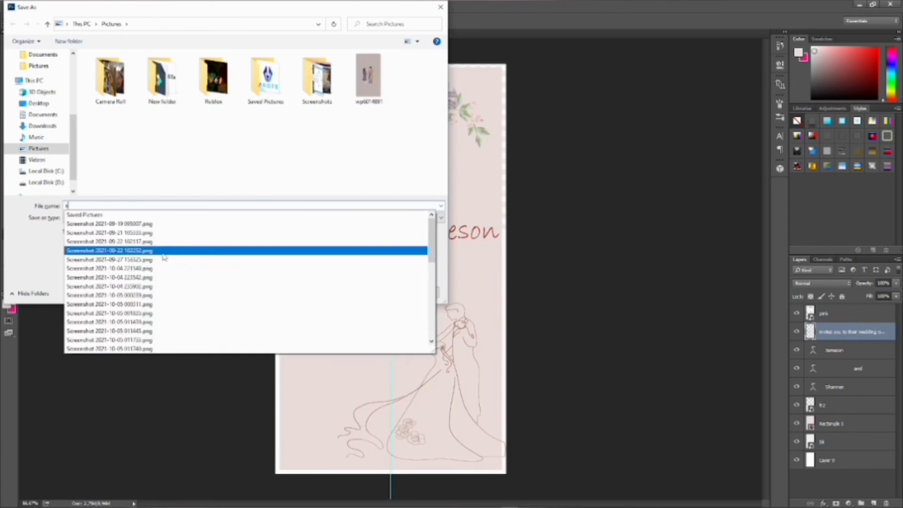
{"action": "key", "text": "BackSpace"}
{"action": "key", "text": "BackSpace"}
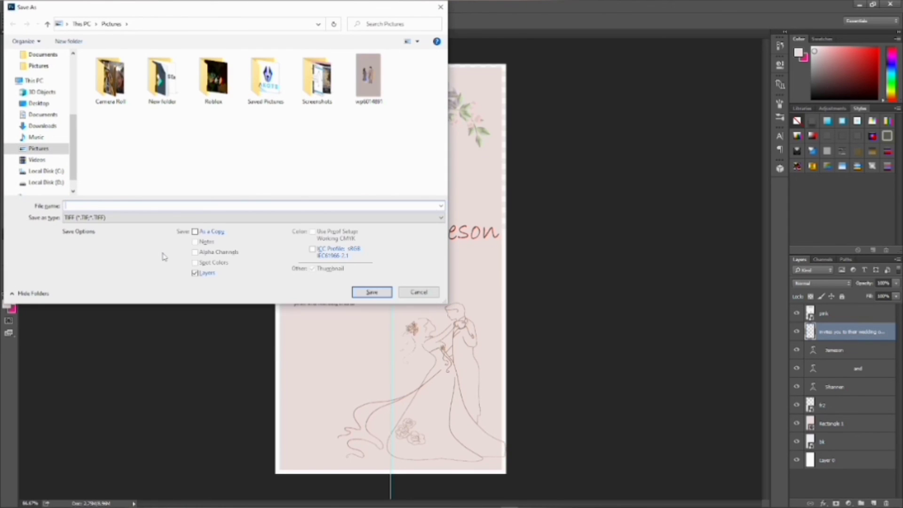
{"action": "type", "text": "wedding"}
{"action": "left_click", "coordinate": [358, 296]}
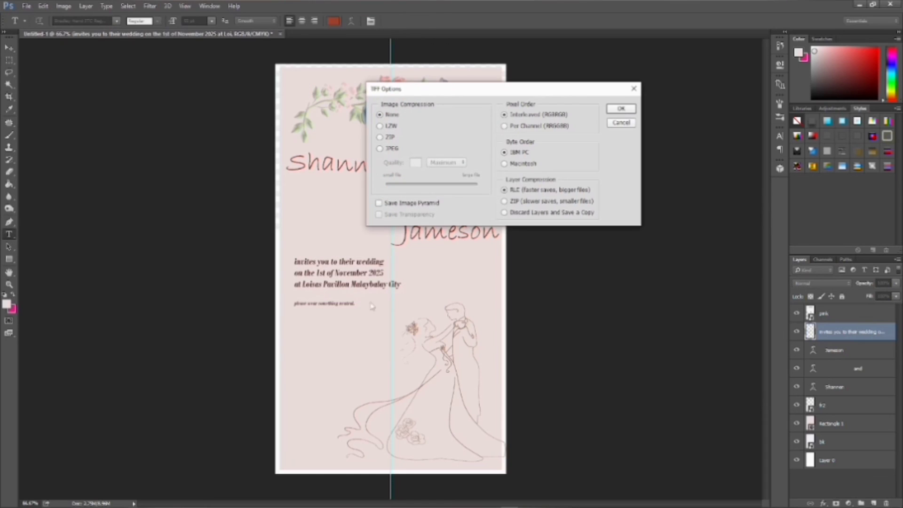
- Choose JPEG compression for the TIFF, keep the layers, then stop the screen recording
{"action": "left_click", "coordinate": [380, 149]}
{"action": "left_click", "coordinate": [436, 198]}
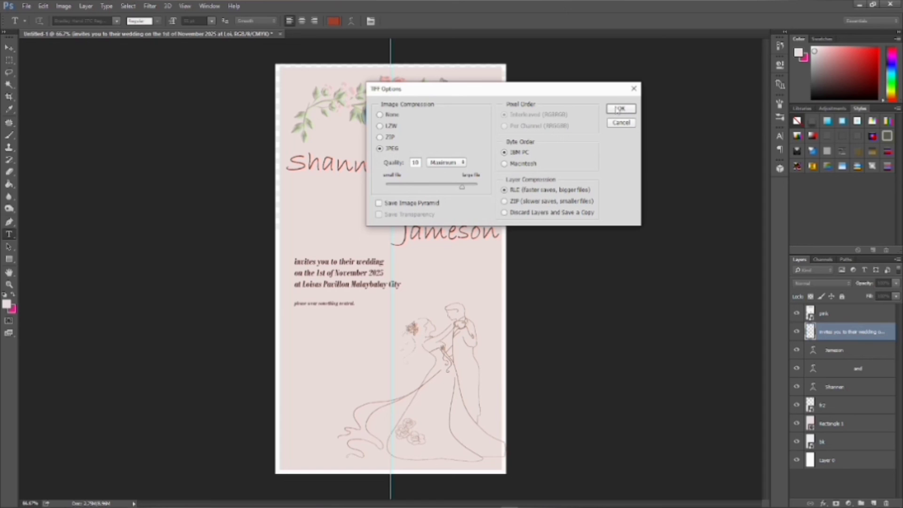
{"action": "left_click", "coordinate": [618, 109]}
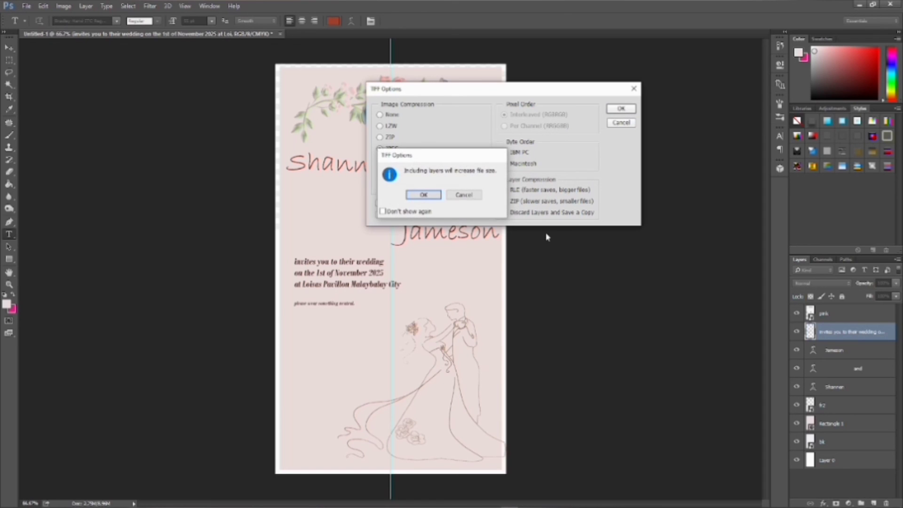
{"action": "left_click", "coordinate": [423, 195]}
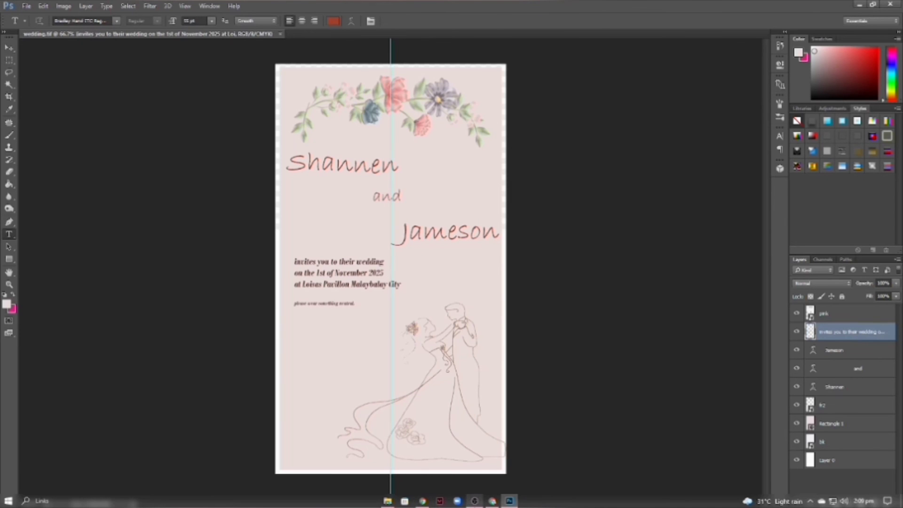
{"action": "left_click", "coordinate": [475, 501]}
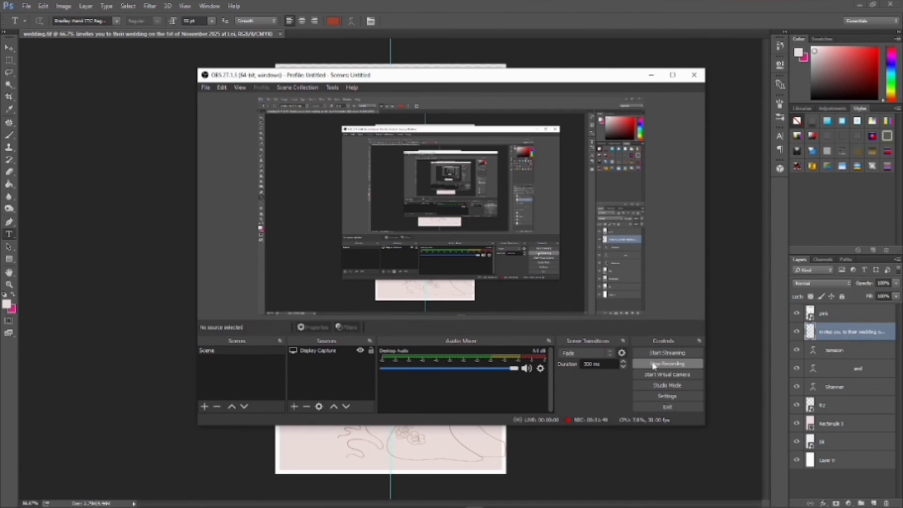
{"action": "left_click", "coordinate": [667, 364]}
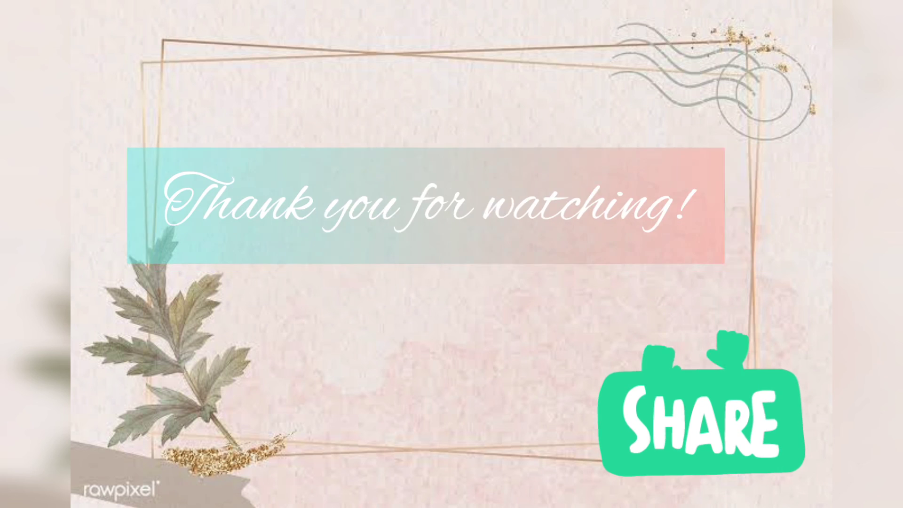